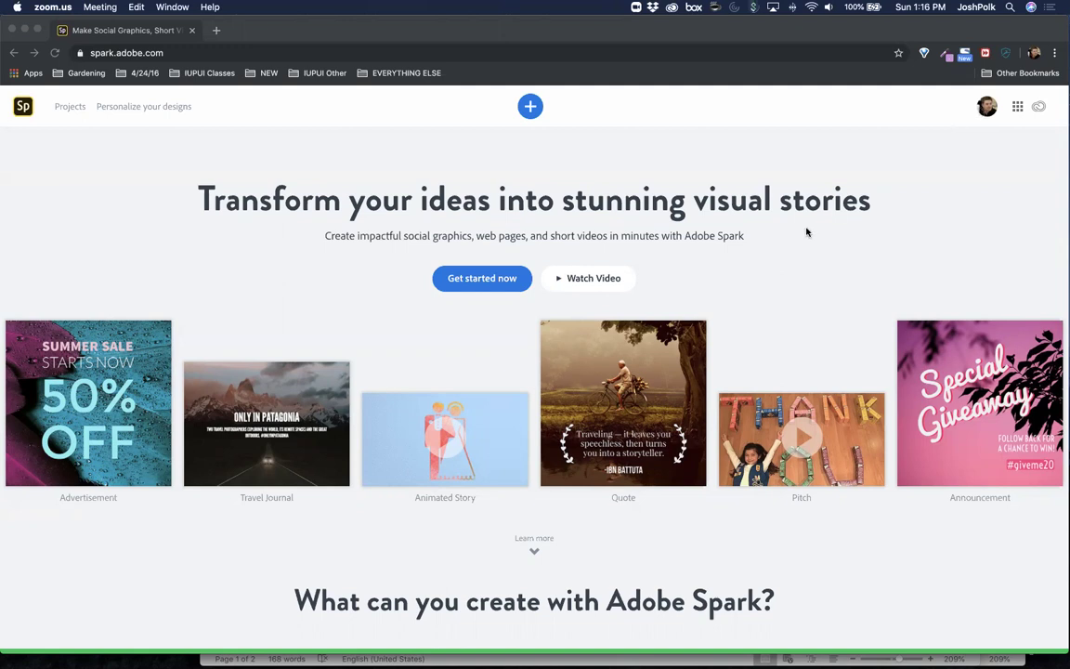
- Start a new project, scroll through the template gallery, and show the Start from scratch options
left_click(530, 106)
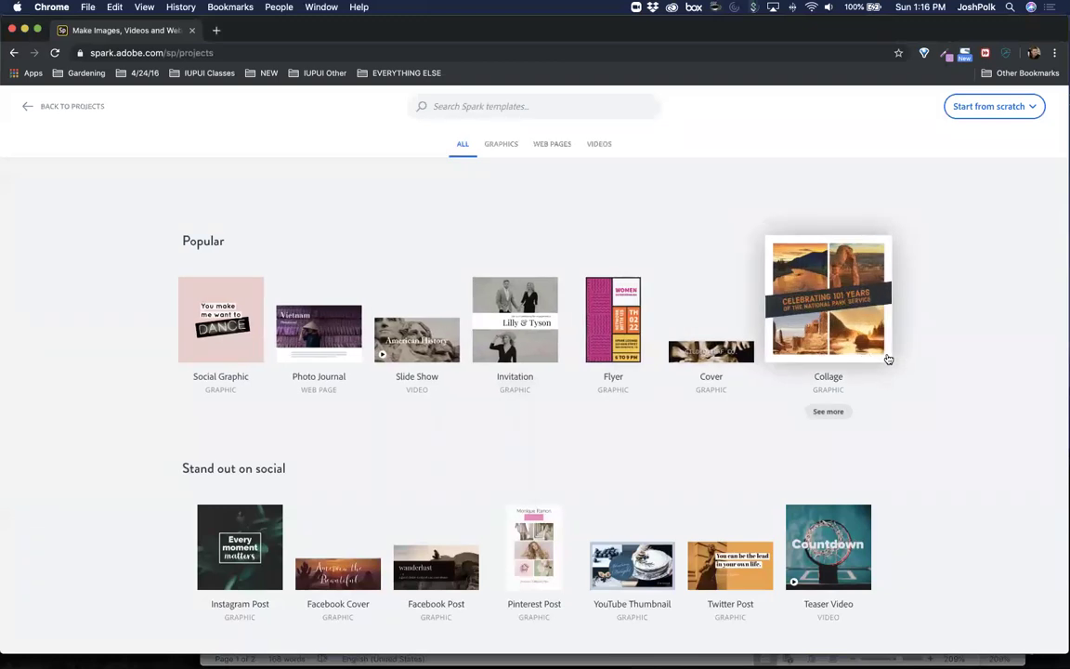
scroll(877, 359, "down", 3)
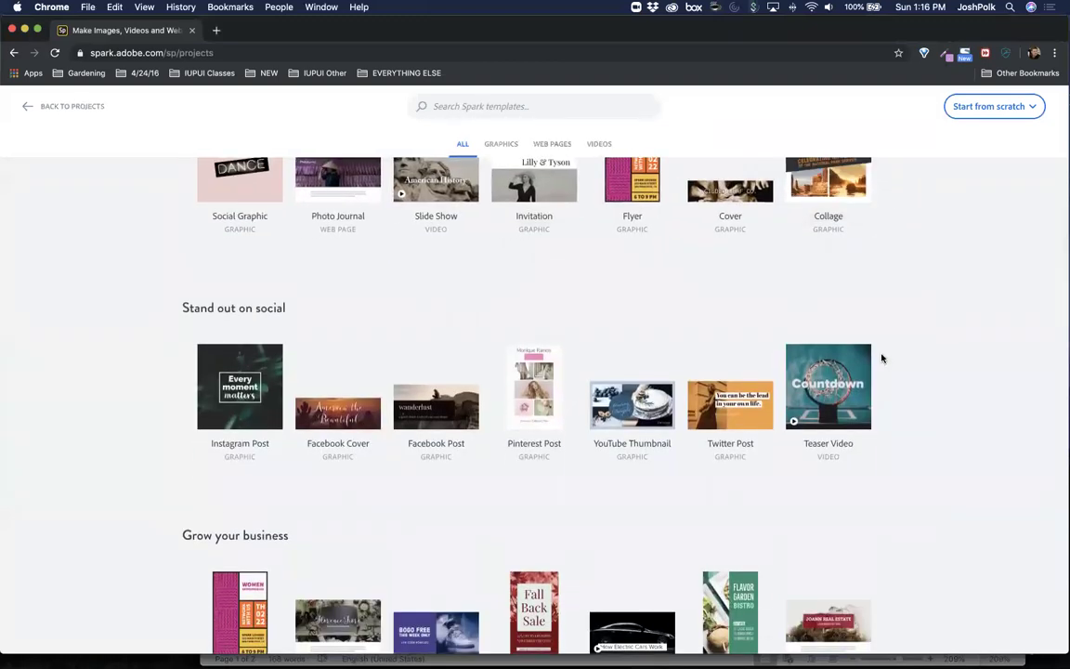
scroll(882, 358, "down", 1)
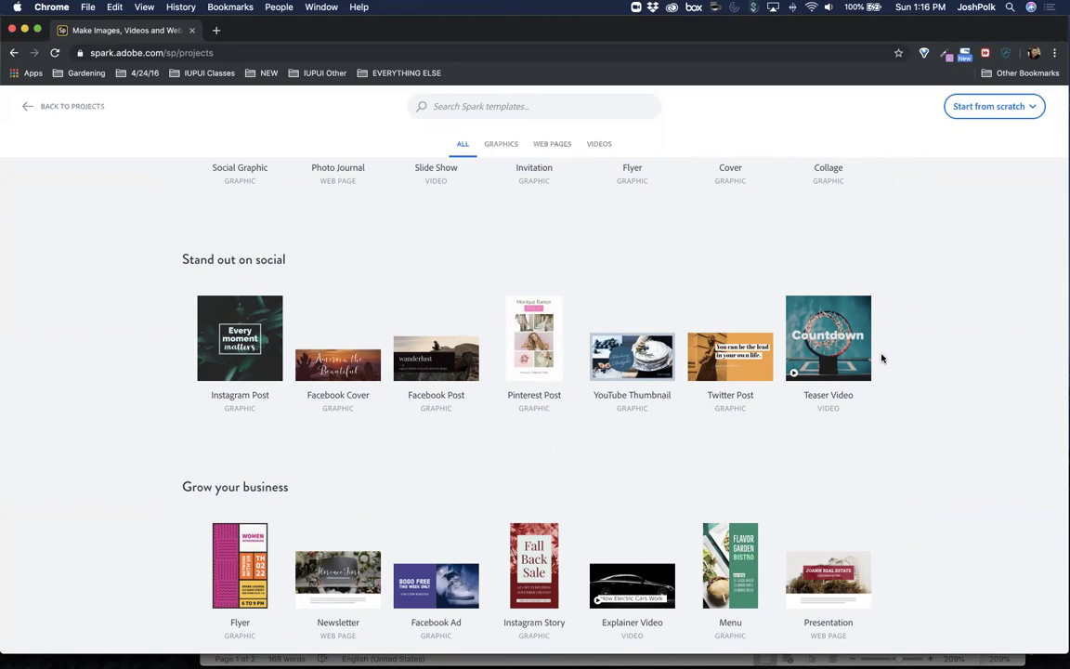
scroll(789, 371, "down", 1)
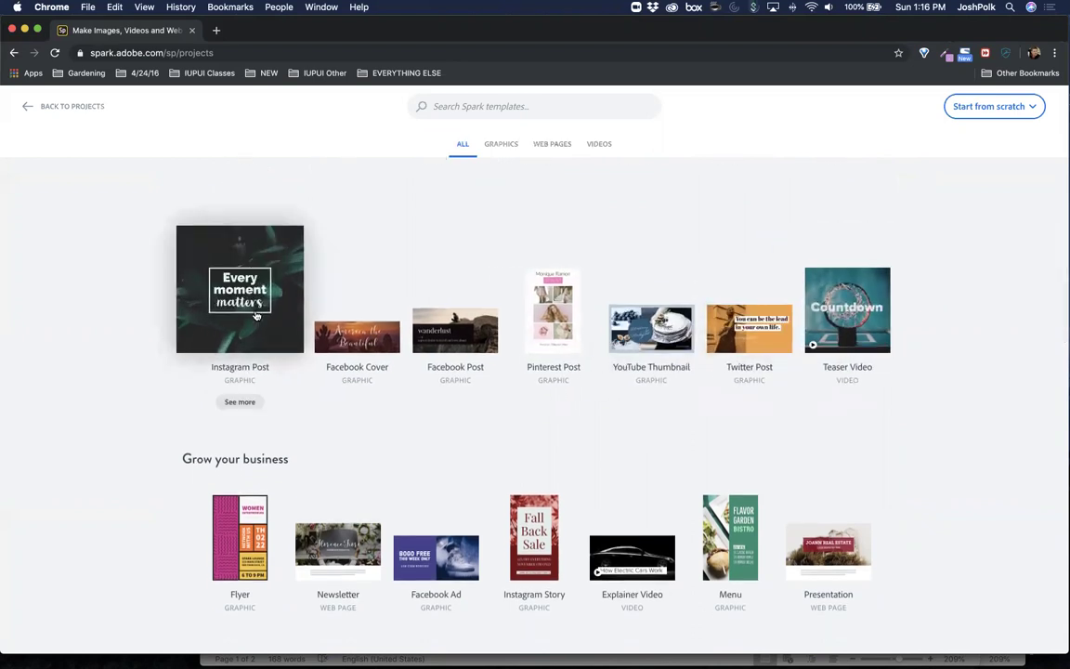
scroll(817, 391, "down", 2)
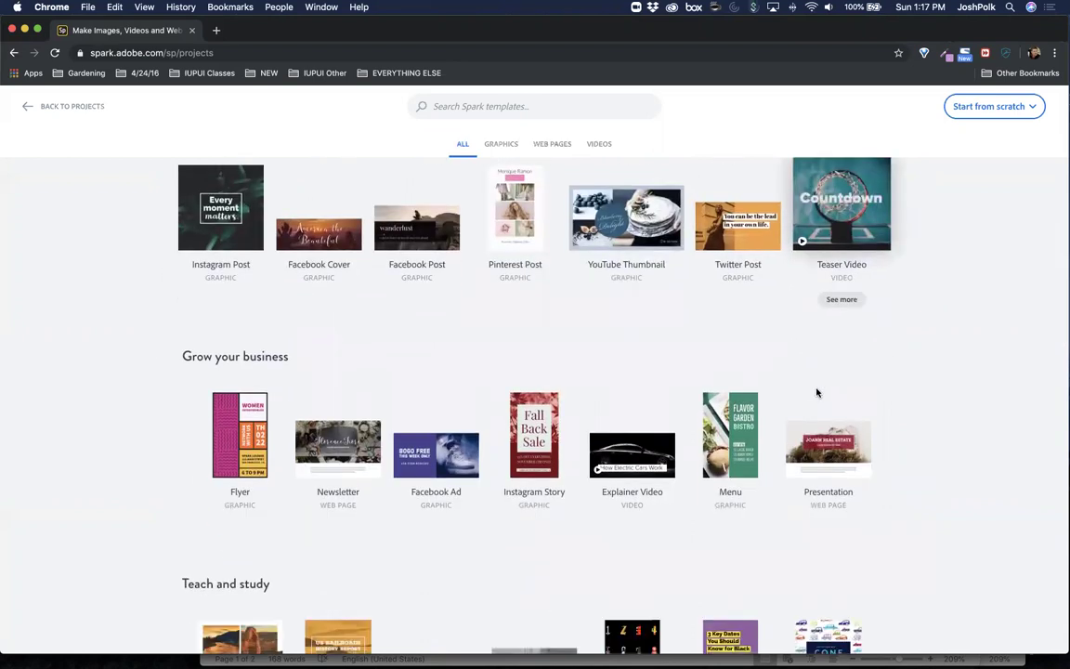
scroll(816, 392, "down", 12)
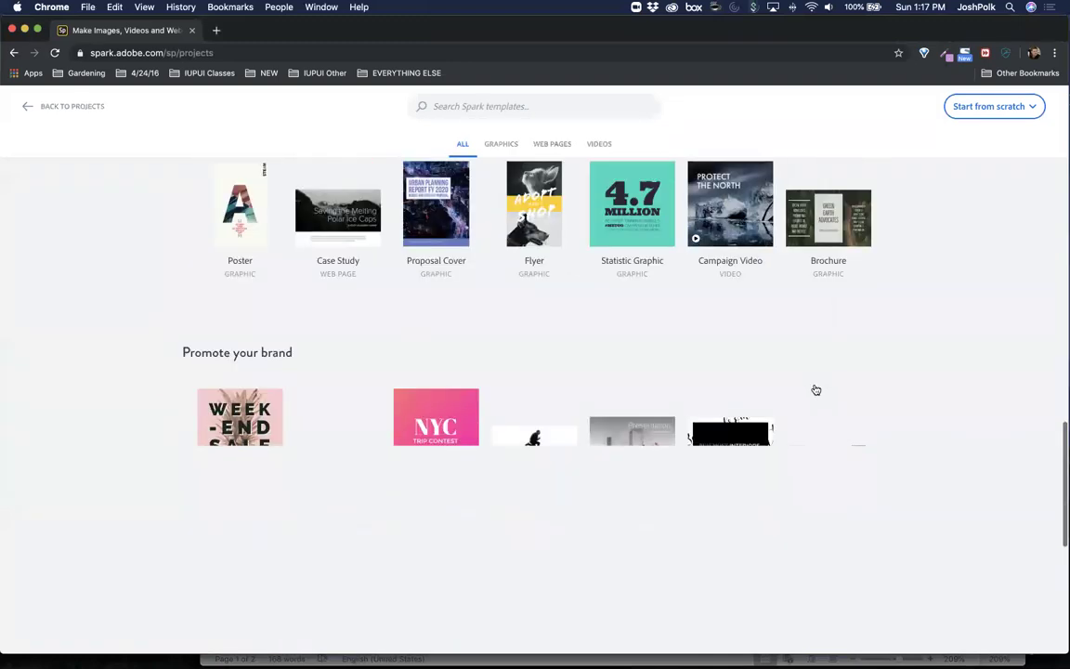
scroll(817, 372, "up", 15)
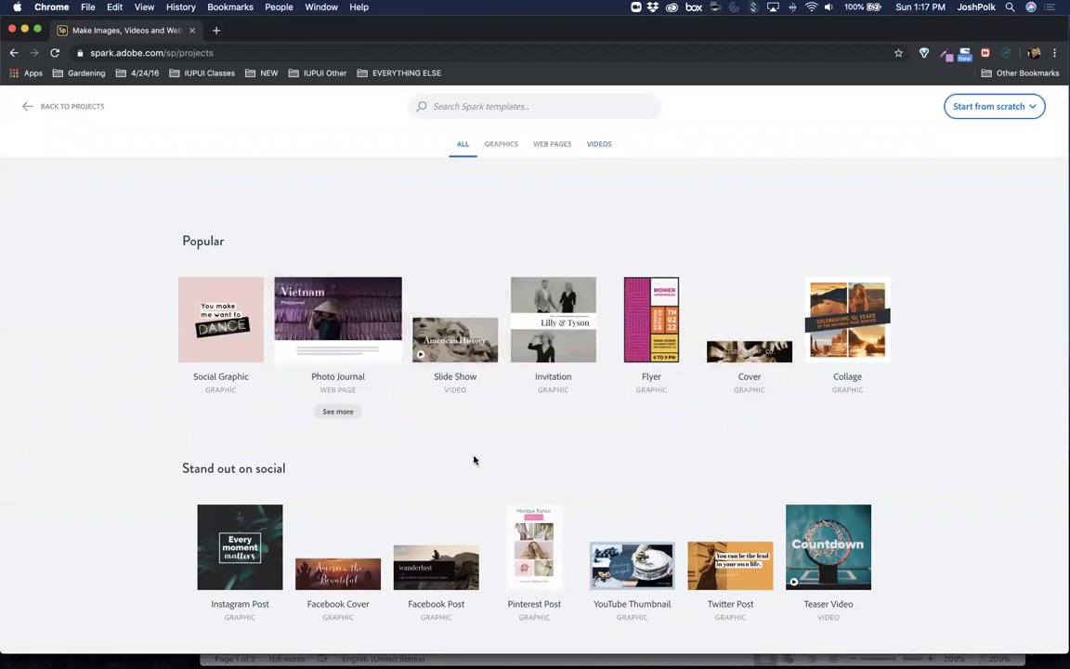
left_click(1005, 108)
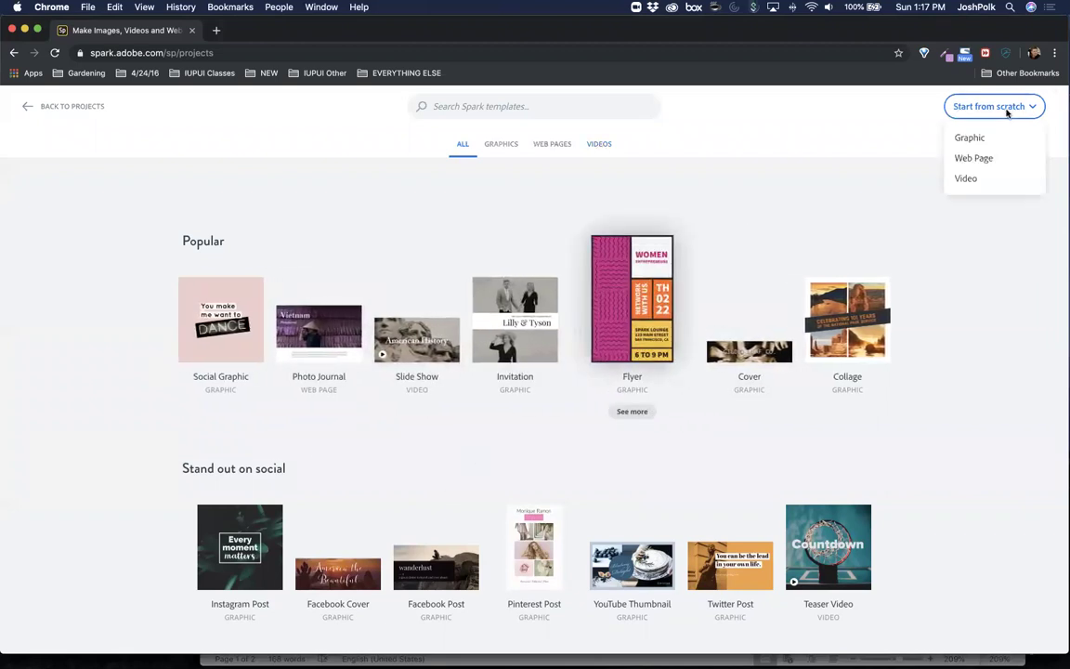
- Create a blank Web Page, then go back to the Projects list
left_click(975, 158)
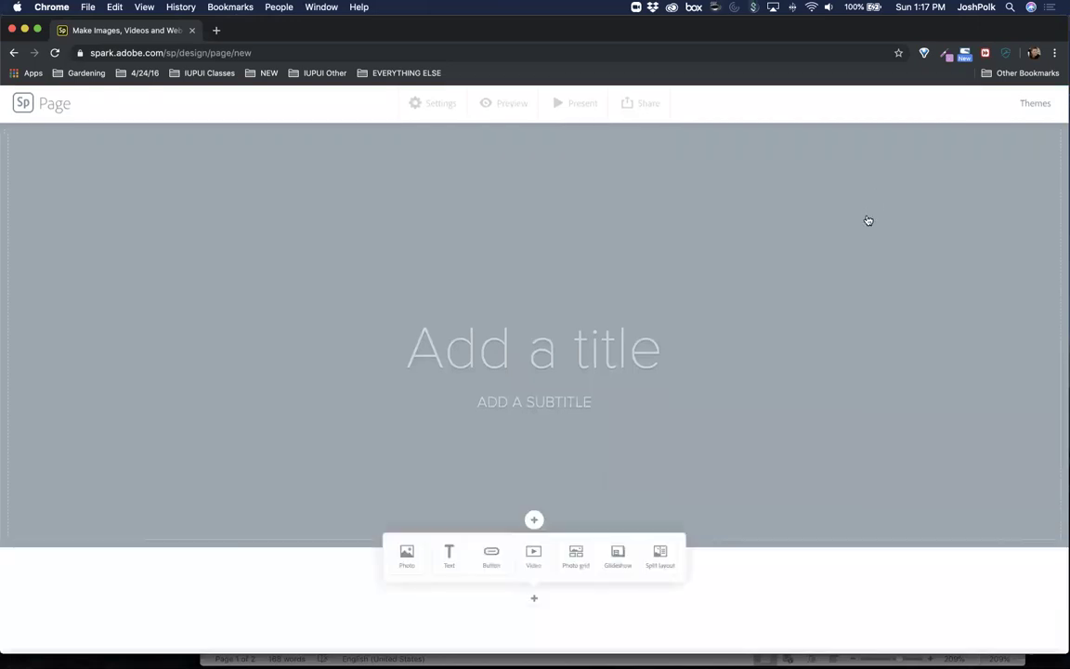
left_click(13, 52)
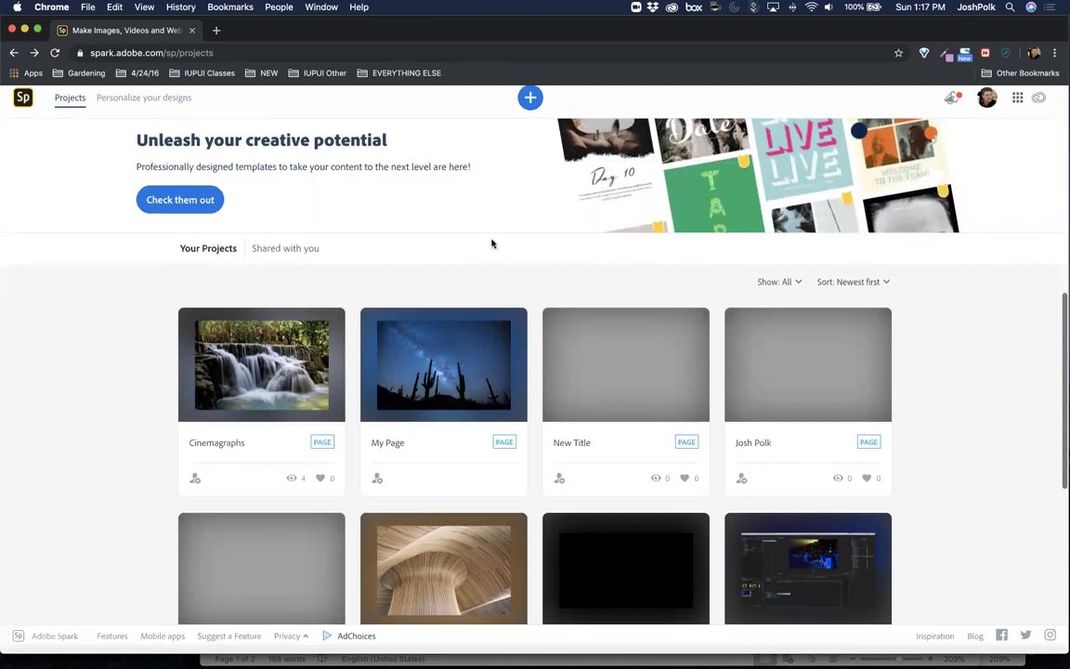
- Find the Adobe Dimension card in Projects and open it in the Page editor
scroll(871, 378, "down", 5)
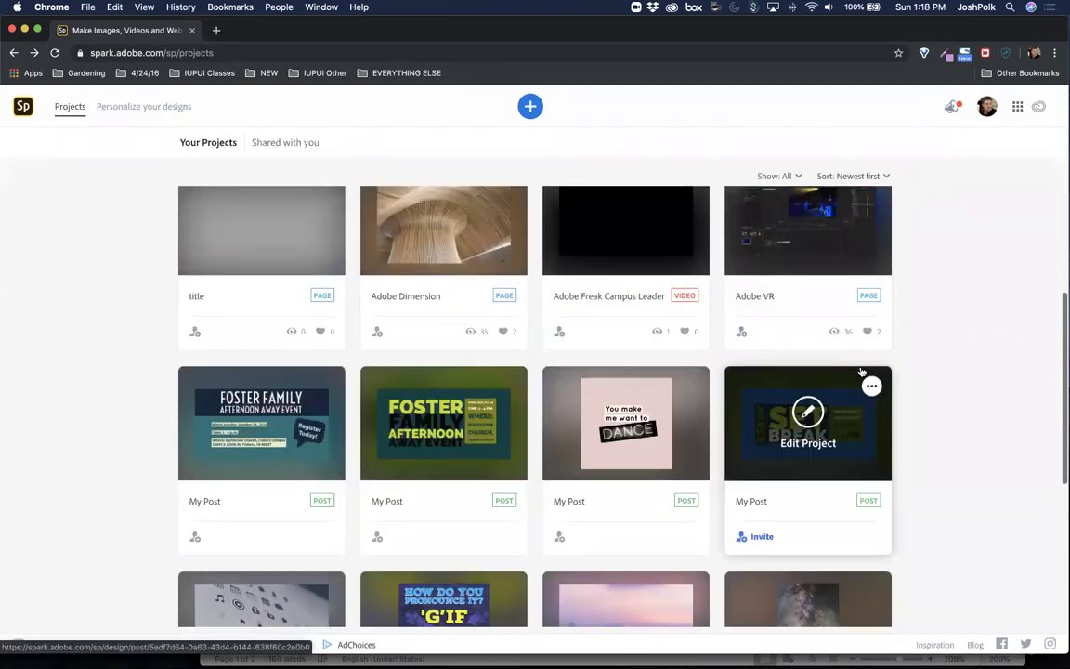
scroll(853, 365, "down", 3)
scroll(855, 365, "up", 1)
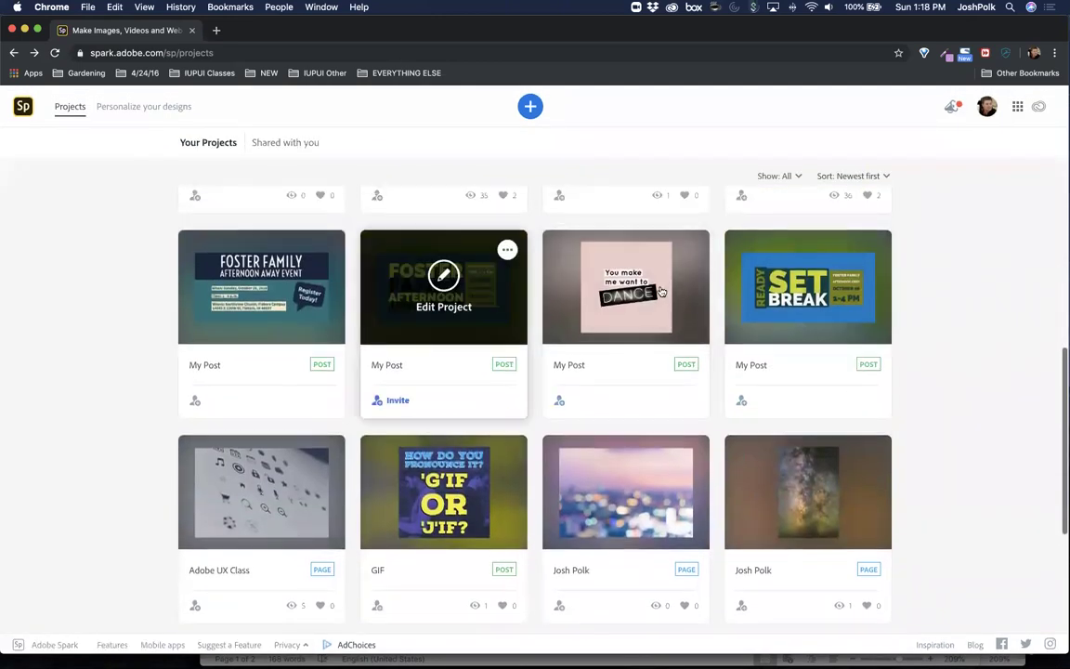
scroll(676, 292, "up", 4)
scroll(677, 292, "up", 3)
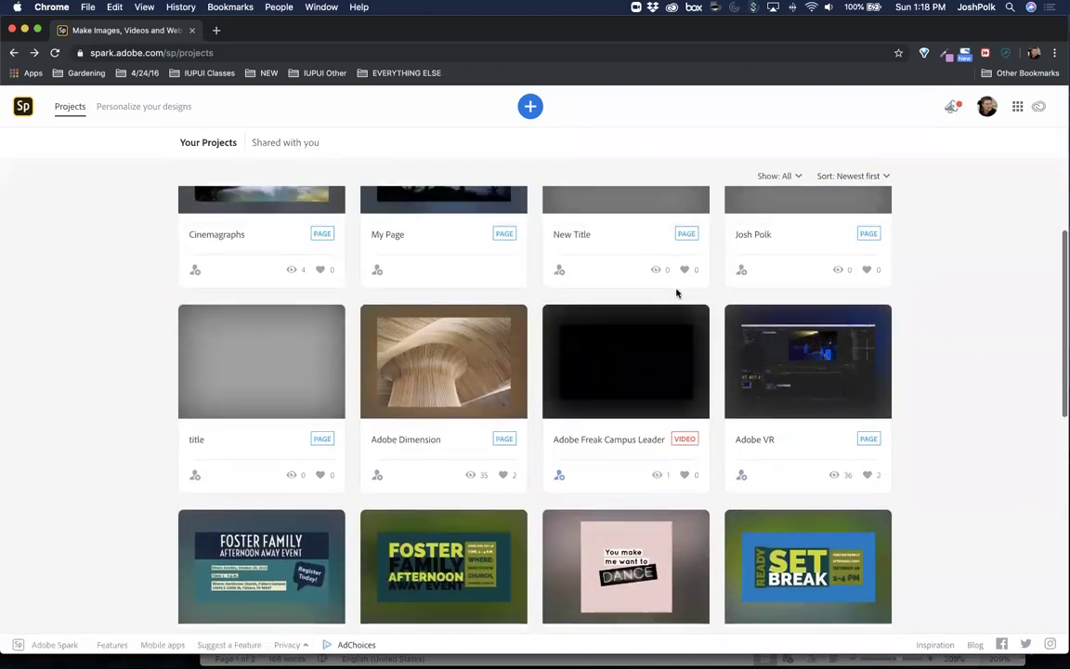
scroll(676, 293, "down", 1)
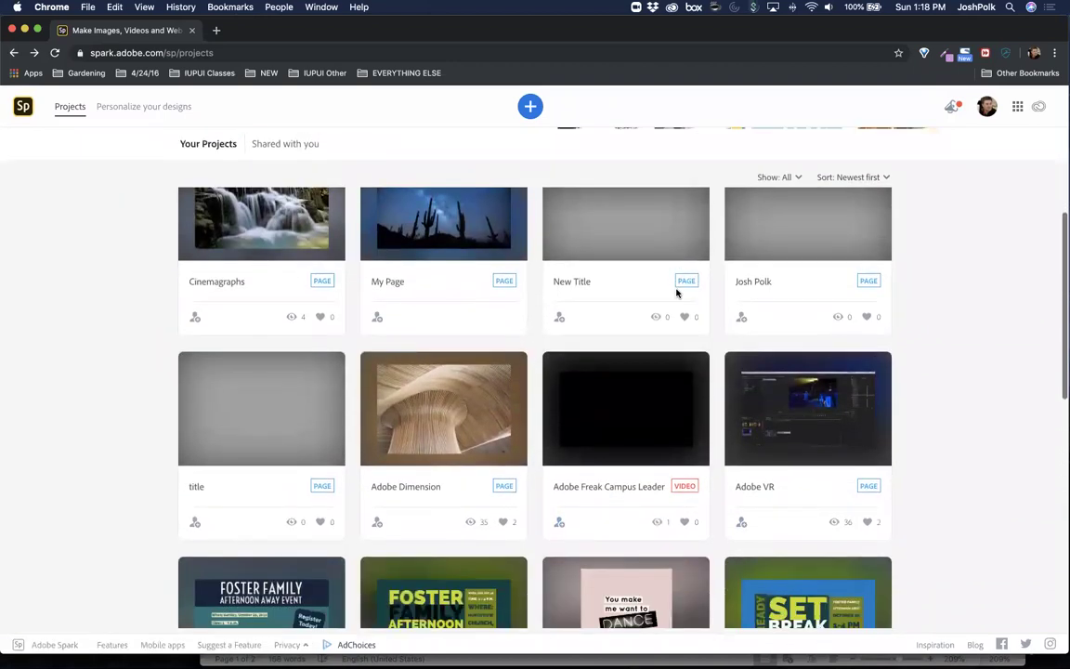
mouse_move(409, 492)
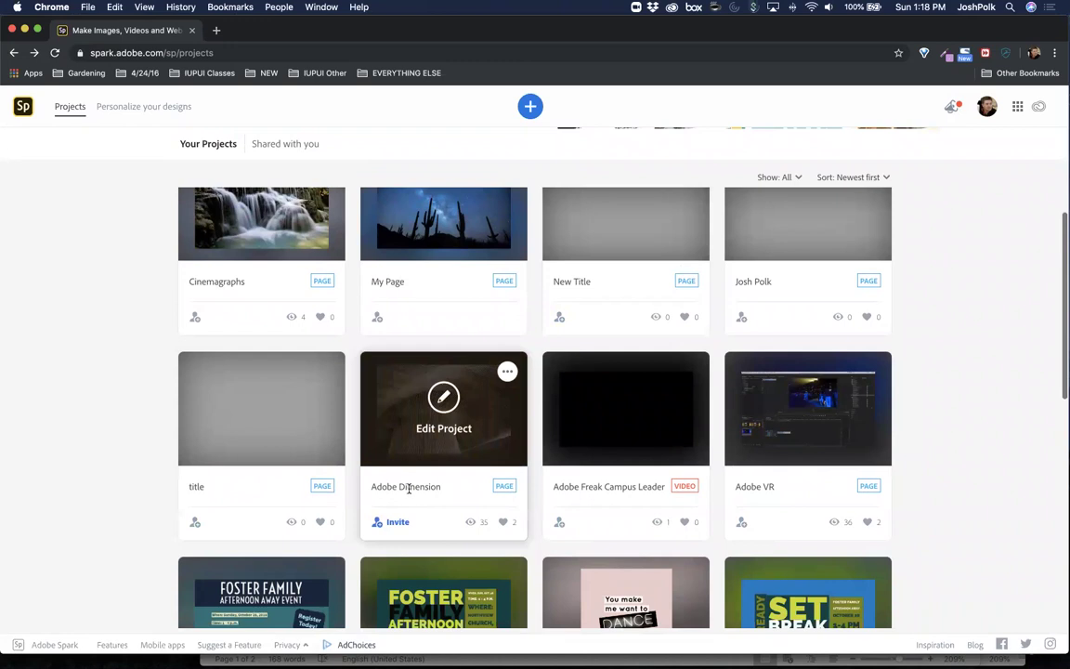
left_click(507, 372)
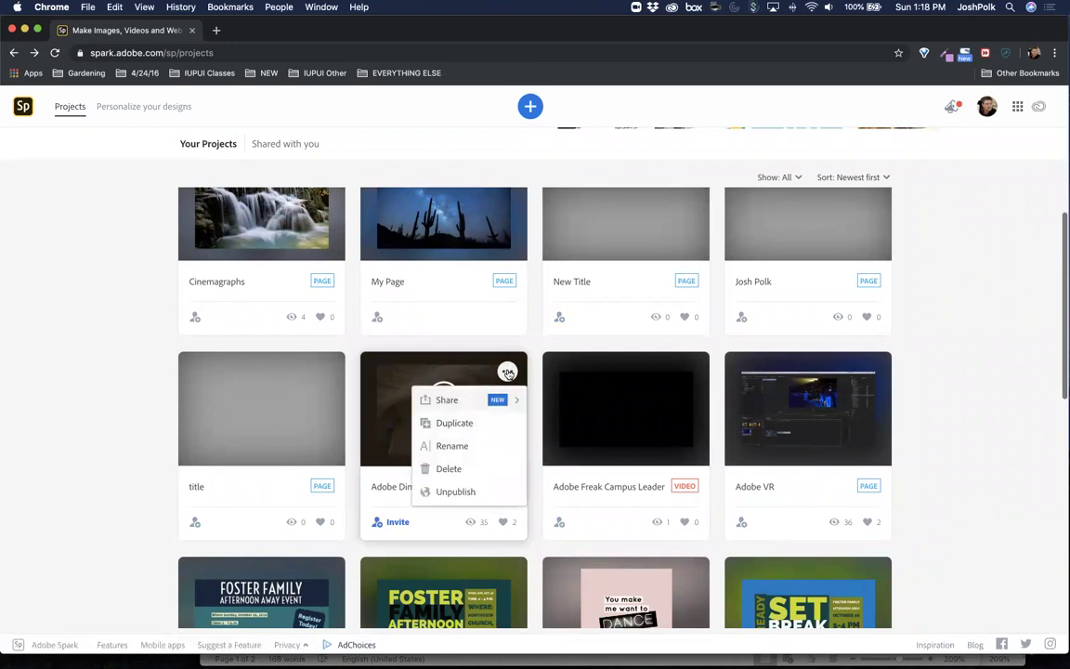
left_click(429, 431)
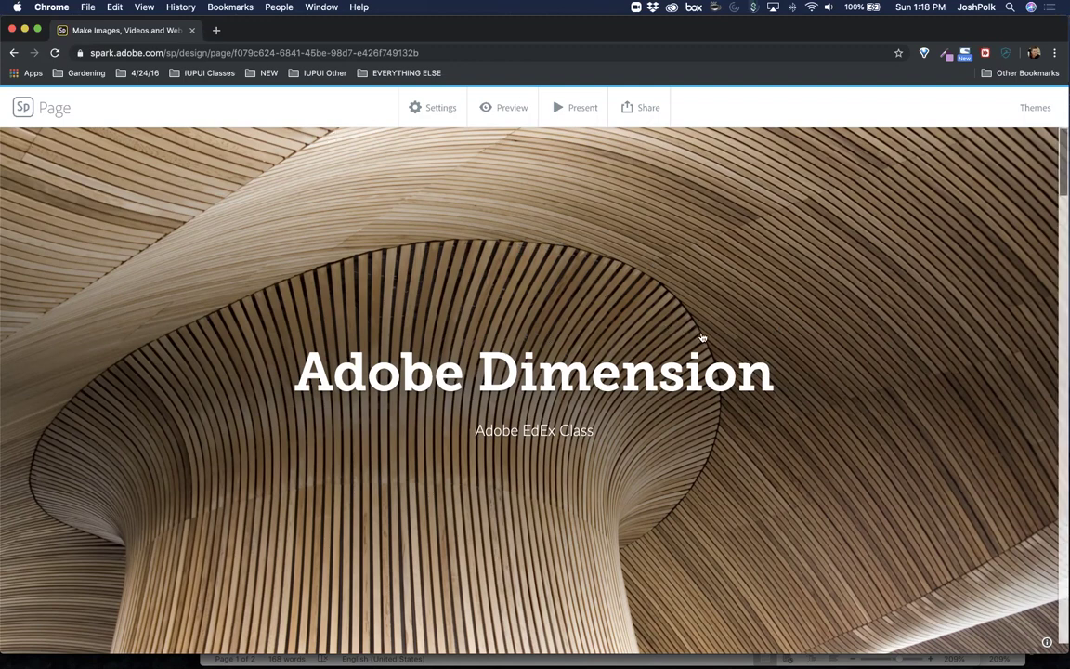
scroll(703, 336, "down", 1)
scroll(703, 336, "down", 5)
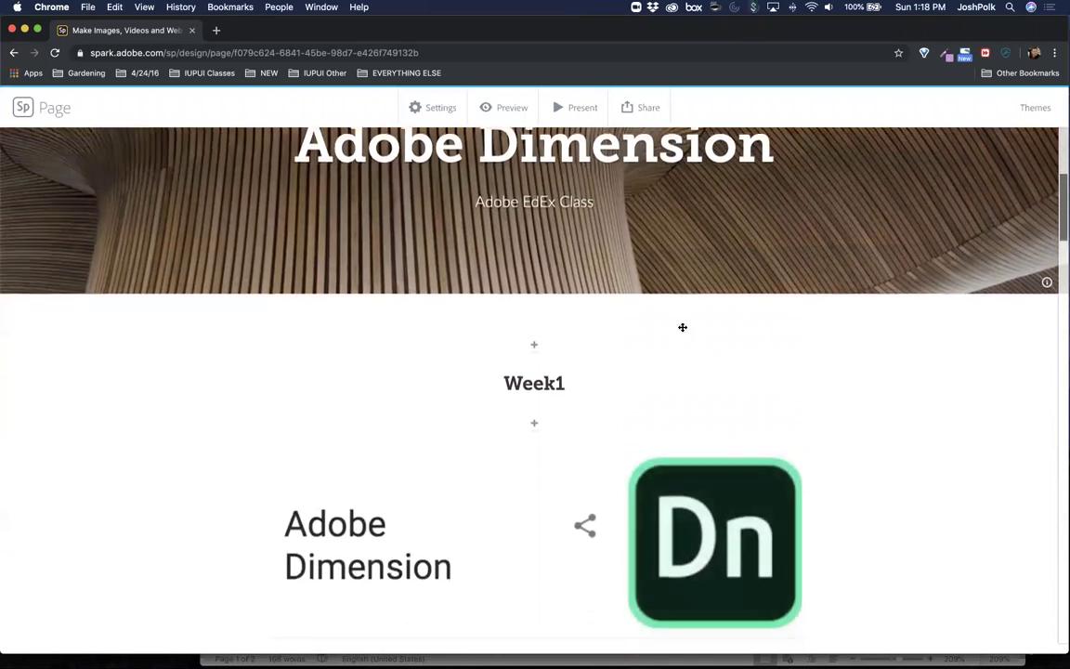
scroll(697, 332, "down", 6)
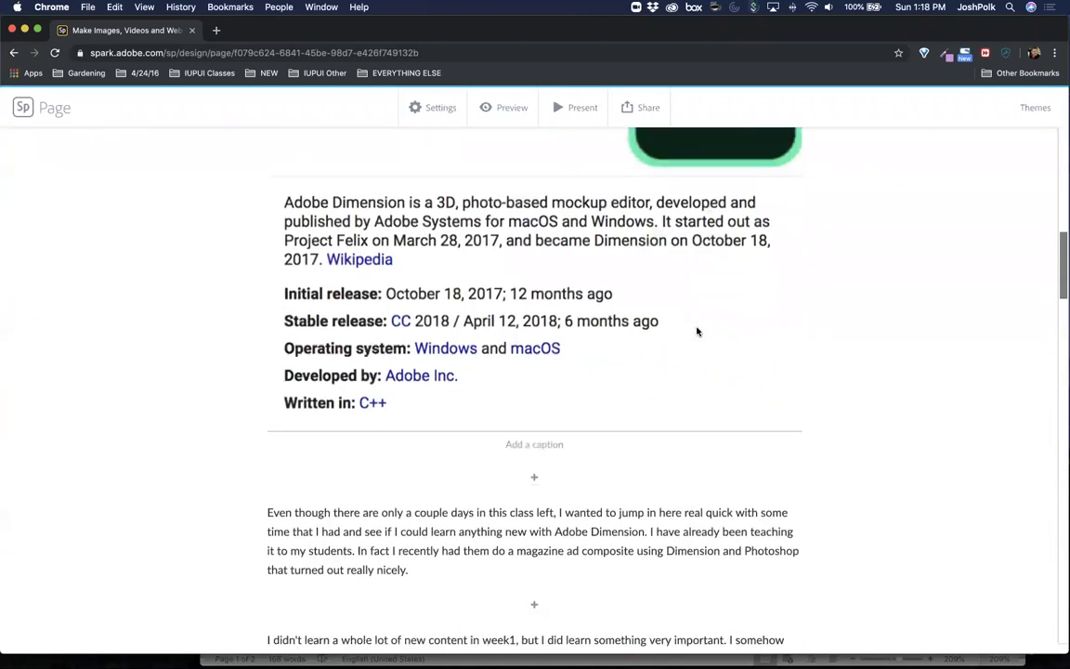
scroll(698, 332, "up", 3)
scroll(639, 359, "down", 5)
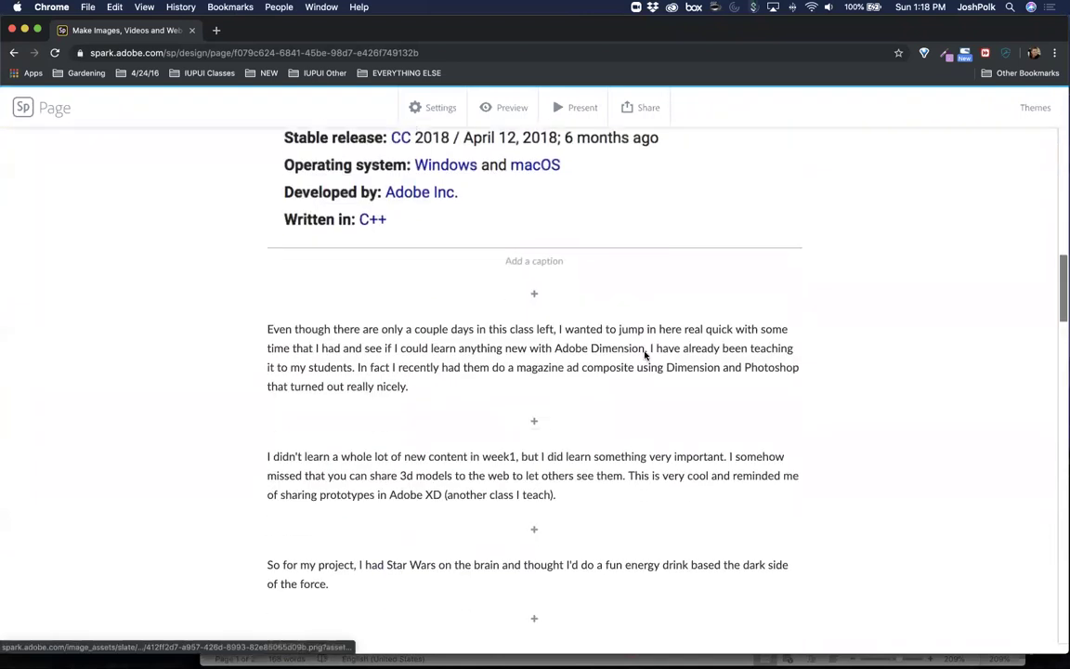
scroll(654, 340, "down", 5)
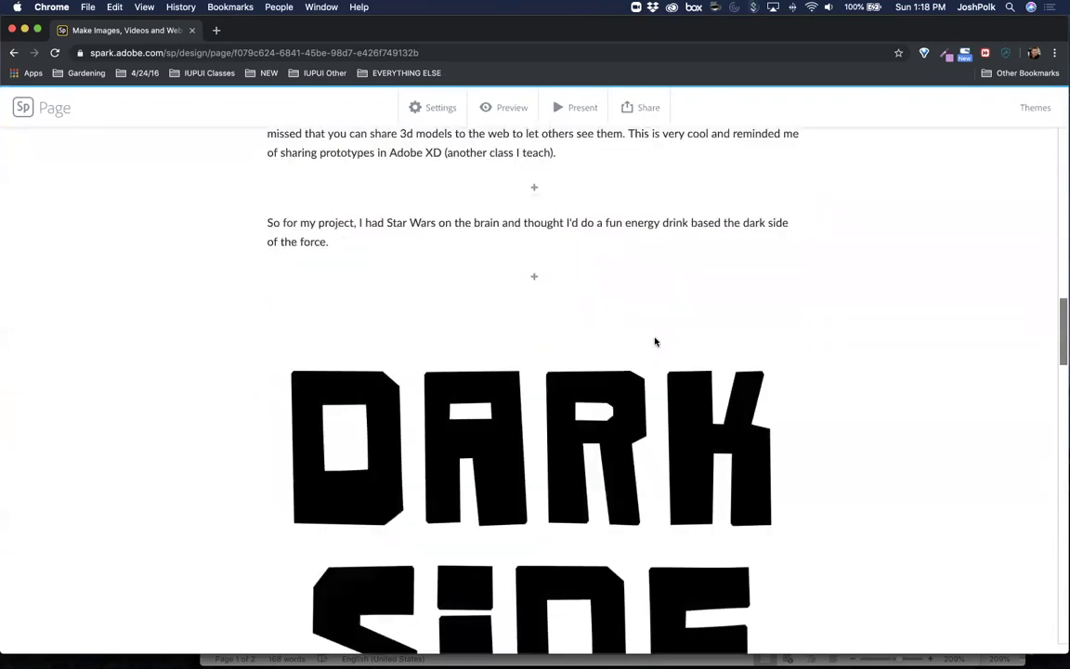
scroll(665, 343, "down", 8)
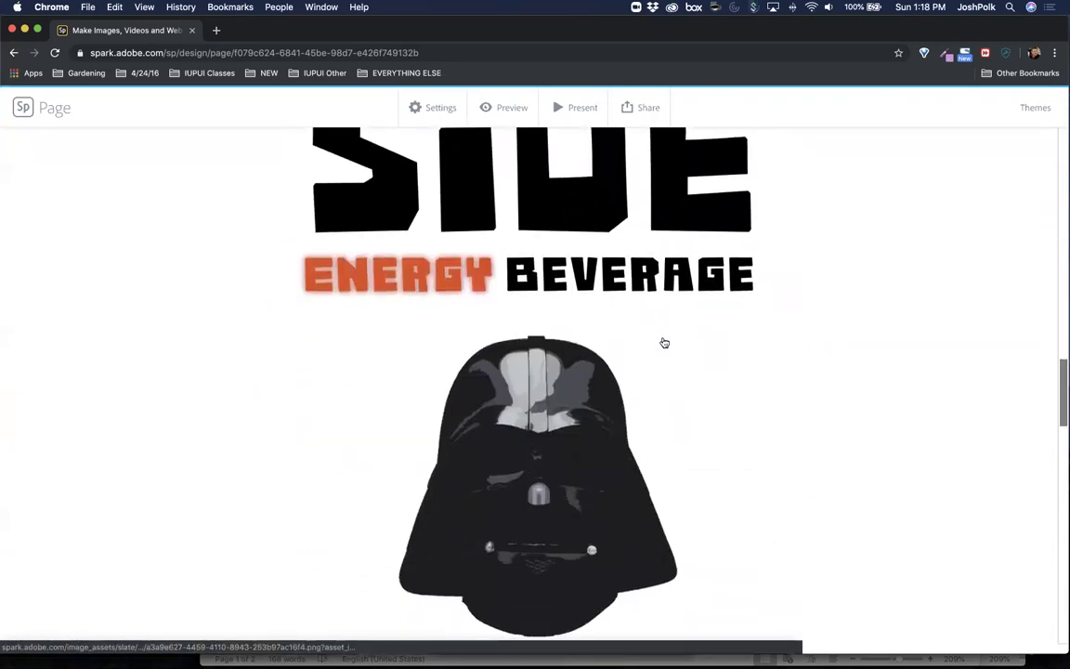
scroll(664, 343, "down", 5)
scroll(632, 390, "down", 2)
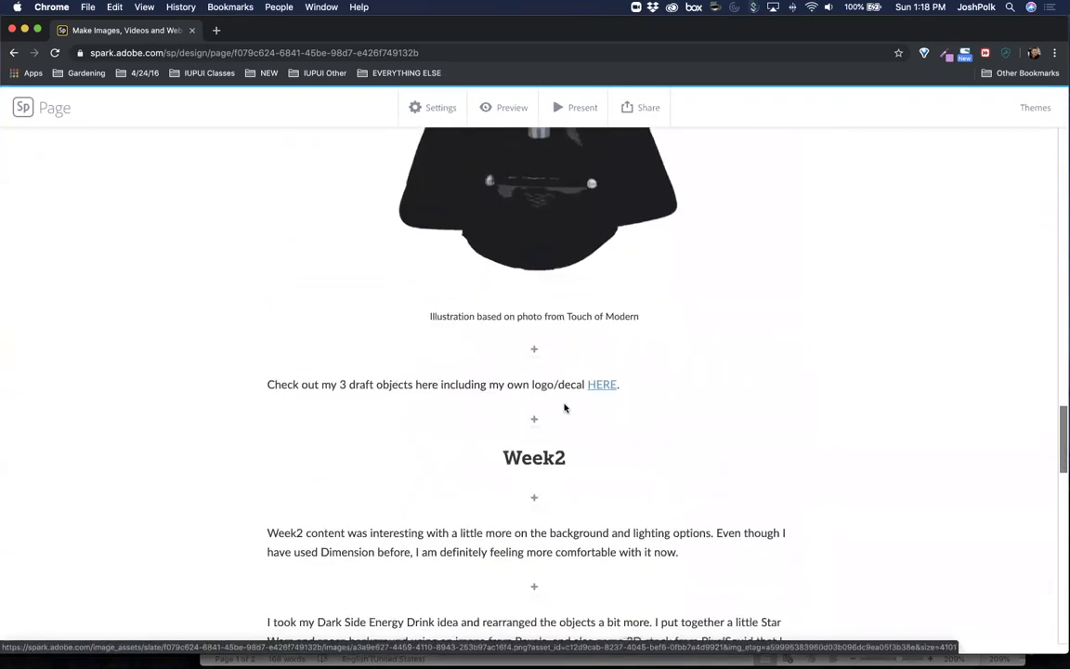
scroll(703, 383, "down", 5)
scroll(542, 248, "up", 2)
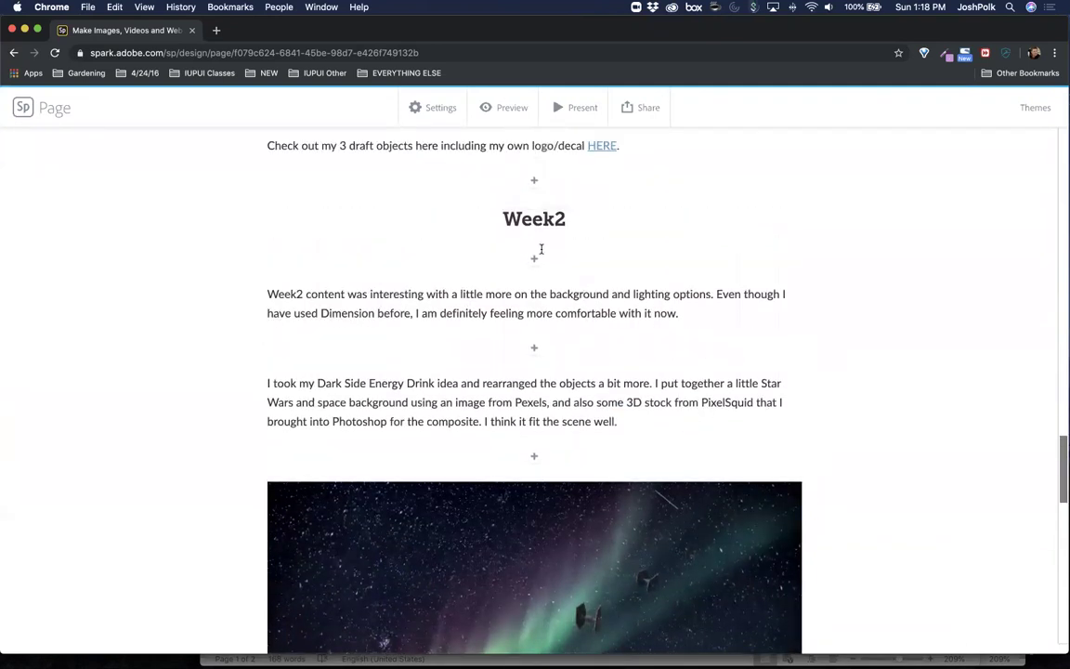
scroll(724, 399, "down", 15)
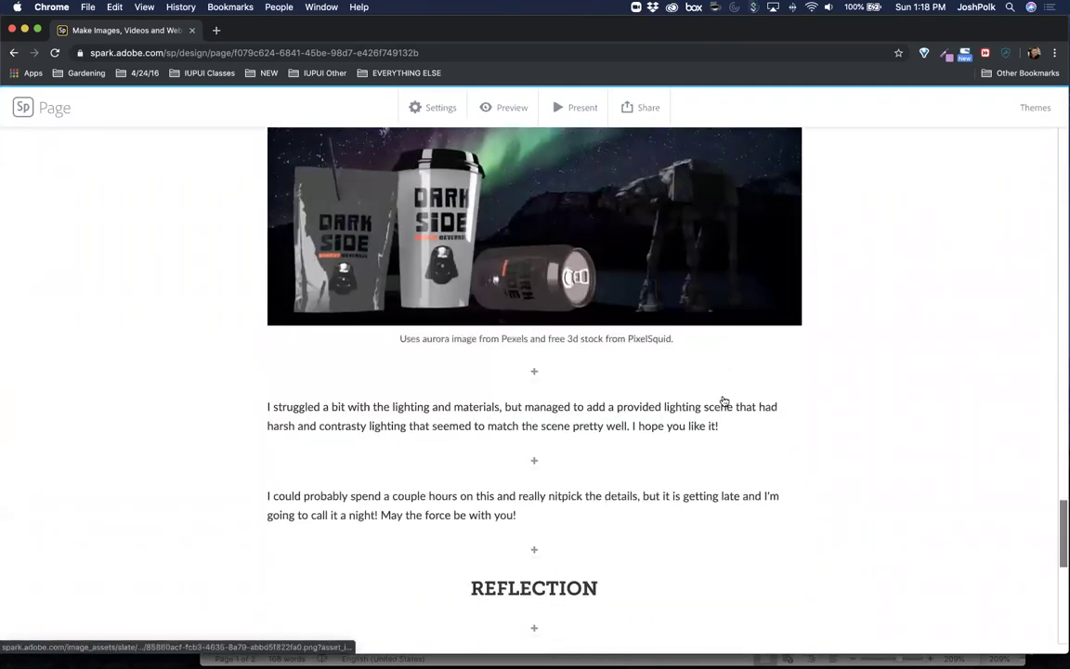
scroll(724, 402, "down", 3)
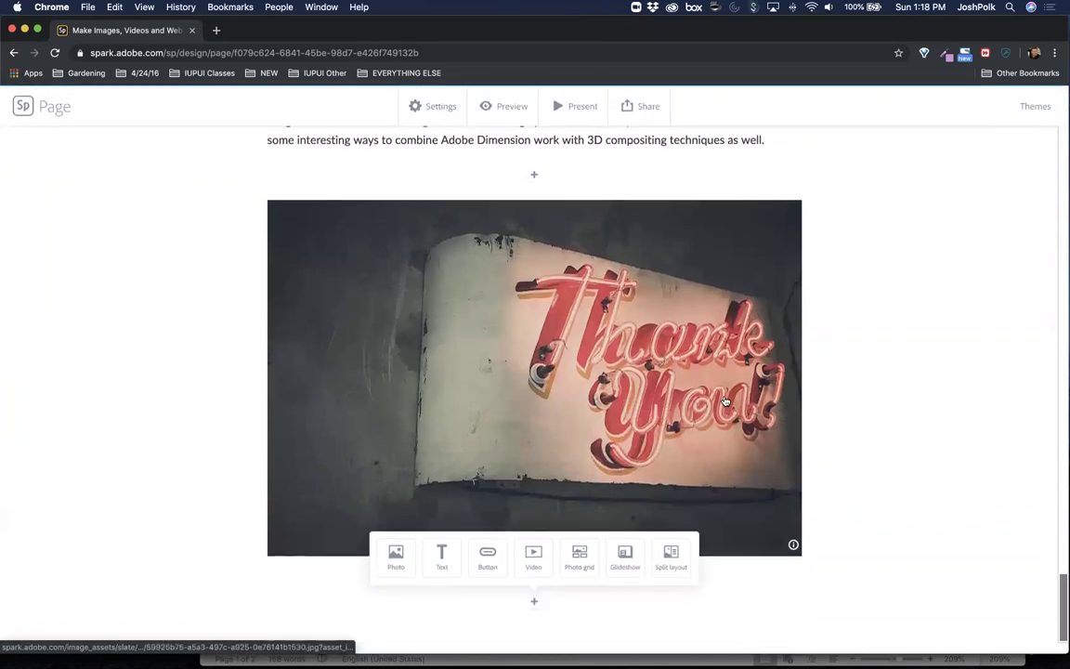
scroll(724, 400, "up", 15)
scroll(725, 400, "up", 20)
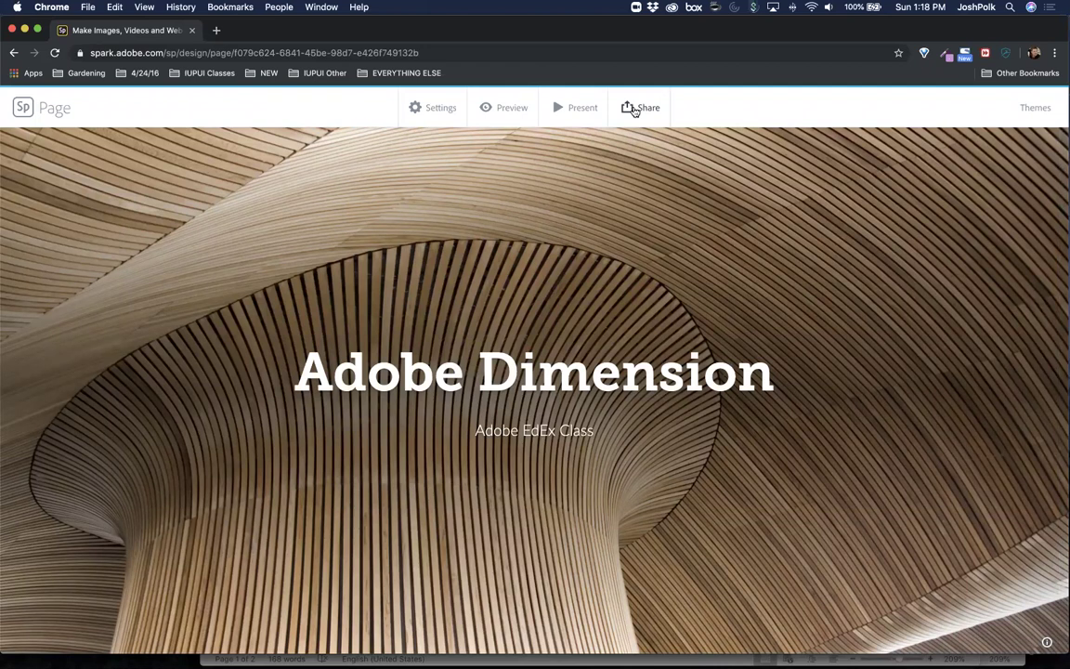
scroll(594, 180, "up", 2)
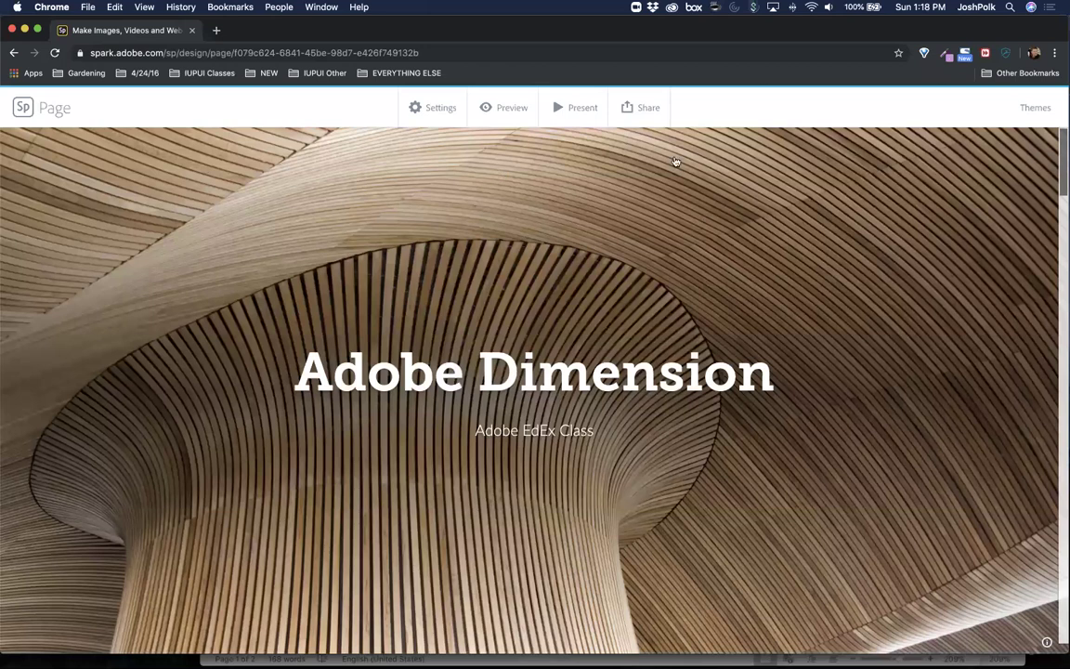
- Create a blank Web Page from the Projects list and title it with the author's name plus 'Sample Page'
left_click(24, 109)
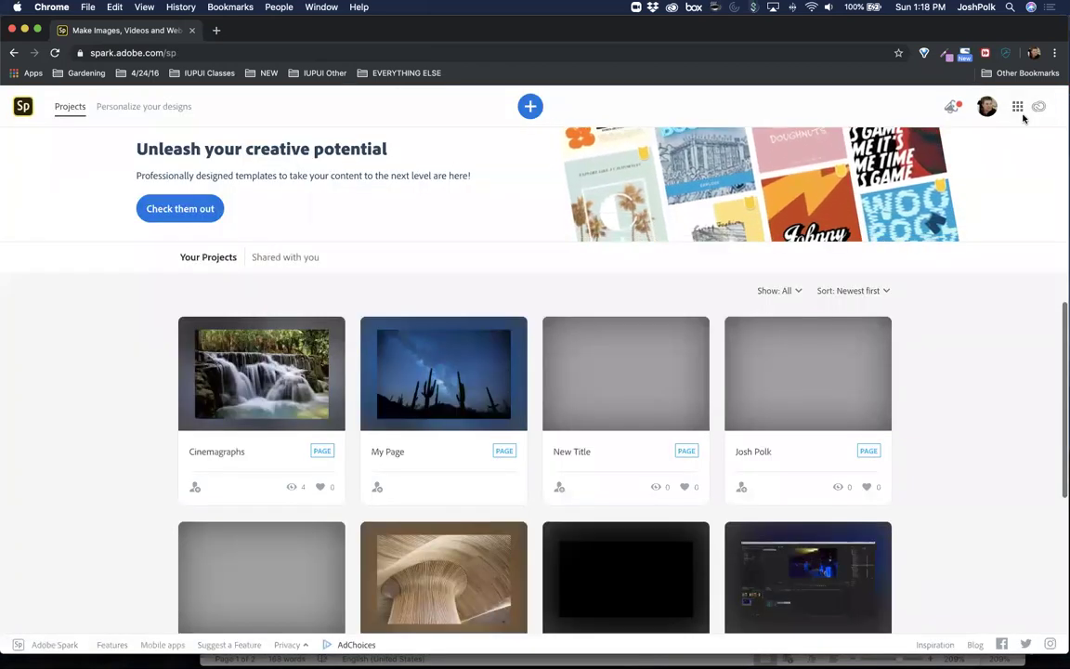
left_click(530, 106)
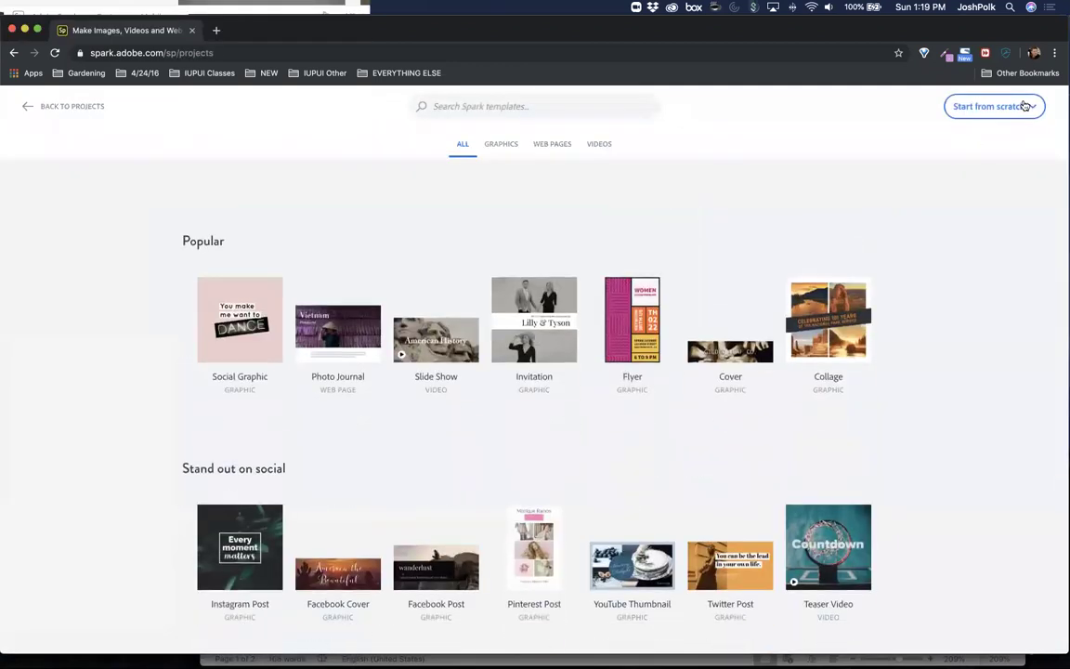
left_click(1004, 107)
left_click(971, 158)
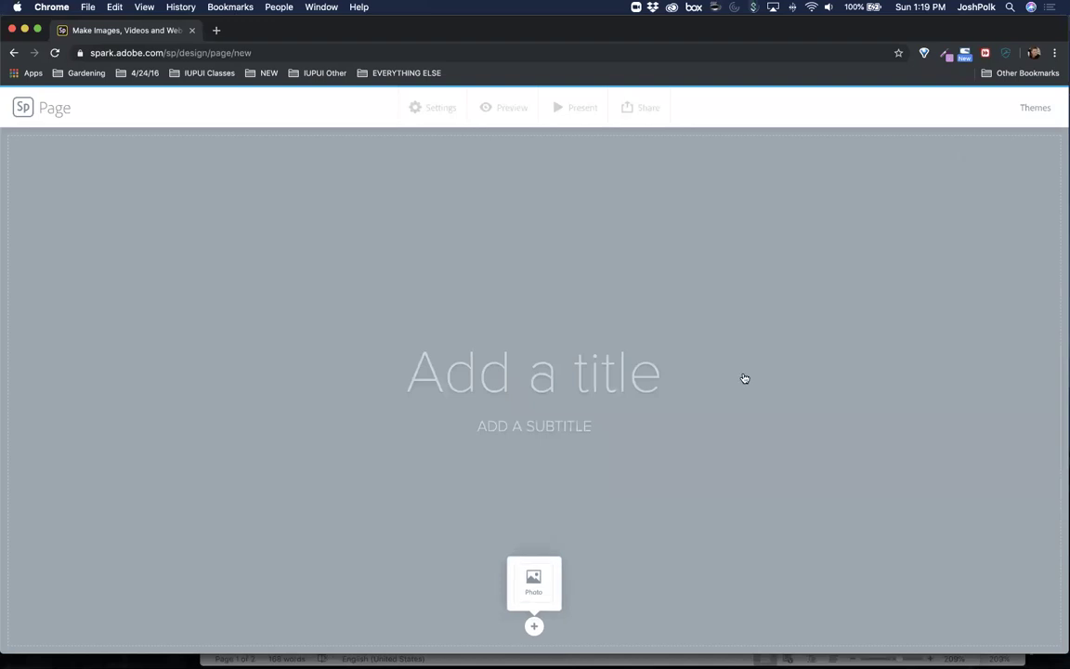
left_click(581, 370)
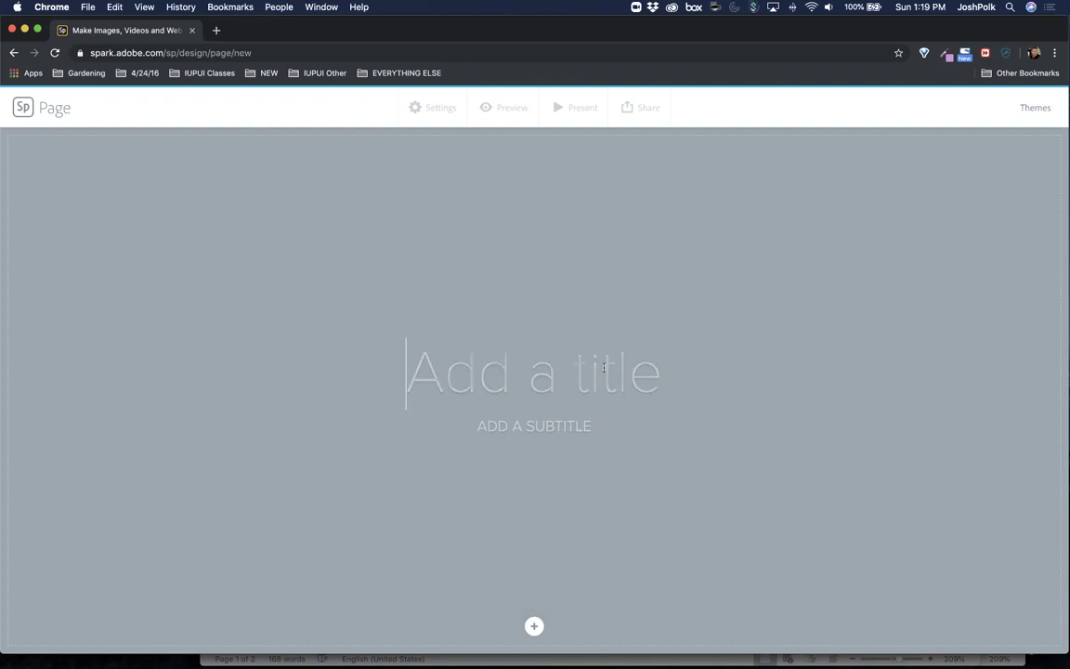
type("Josh's Sample Page")
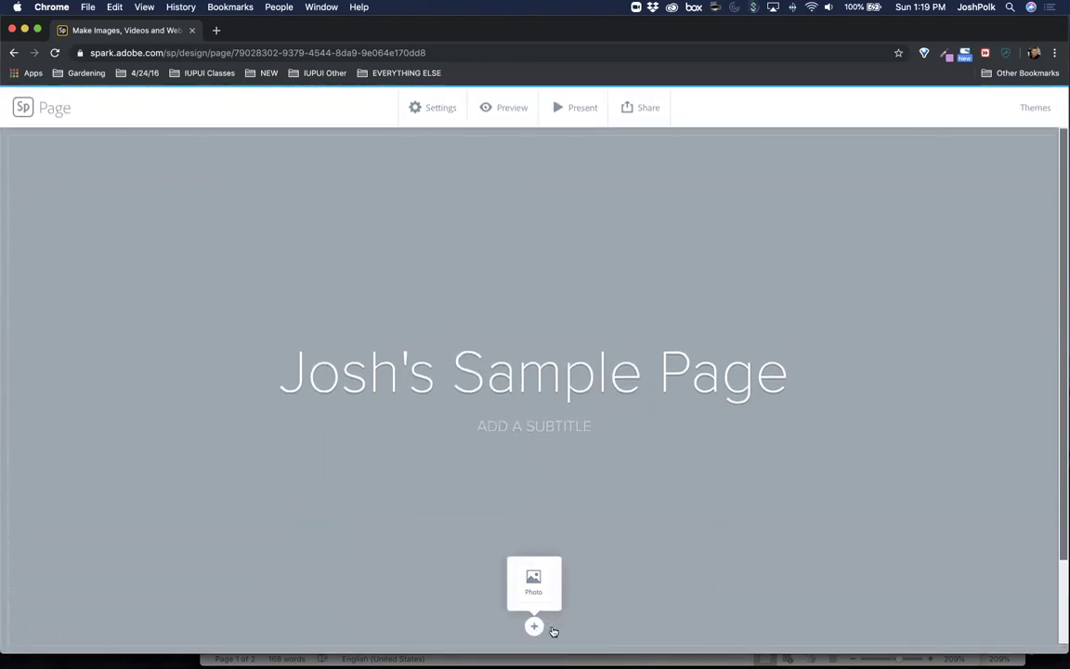
- Search free photos for 'sky' and set the sunset mountain photo as the header background
left_click(532, 585)
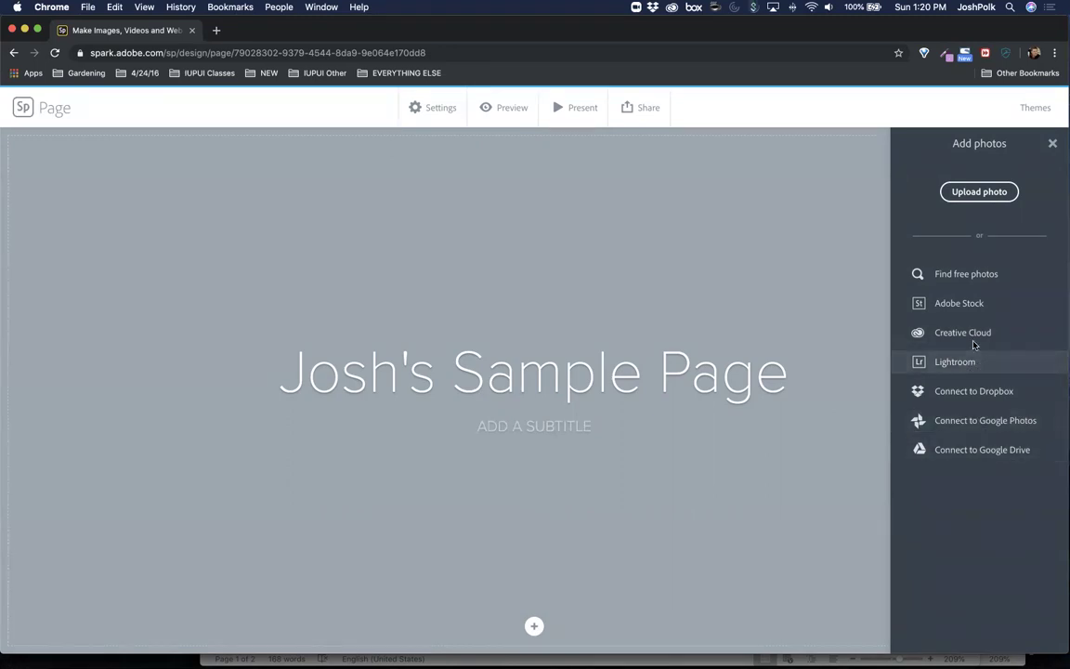
left_click(982, 277)
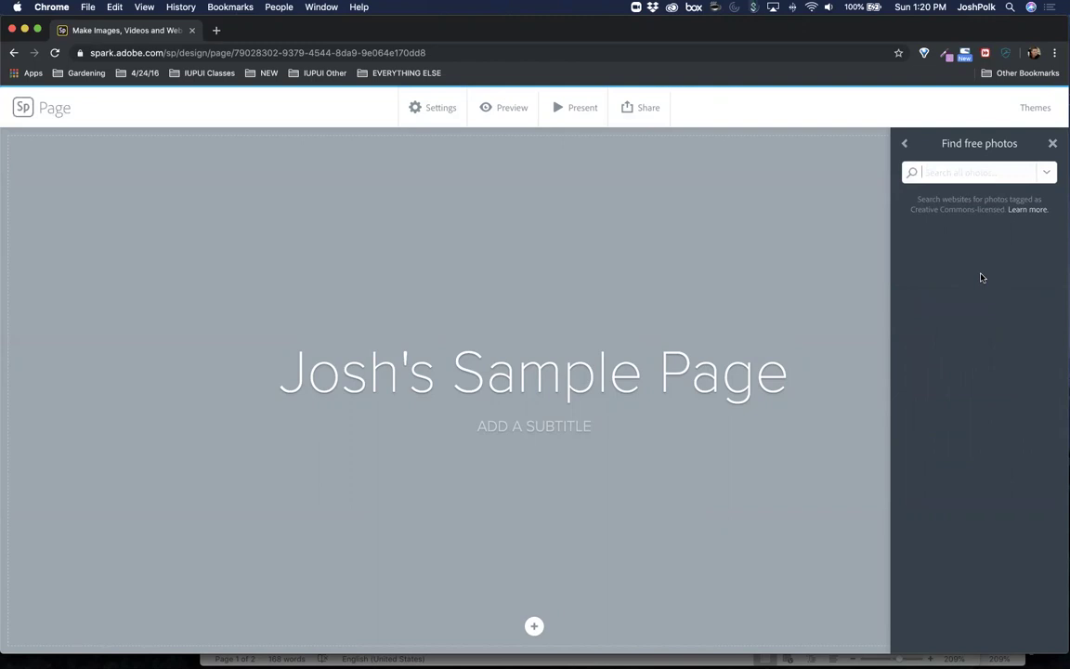
type("sky")
key("Return")
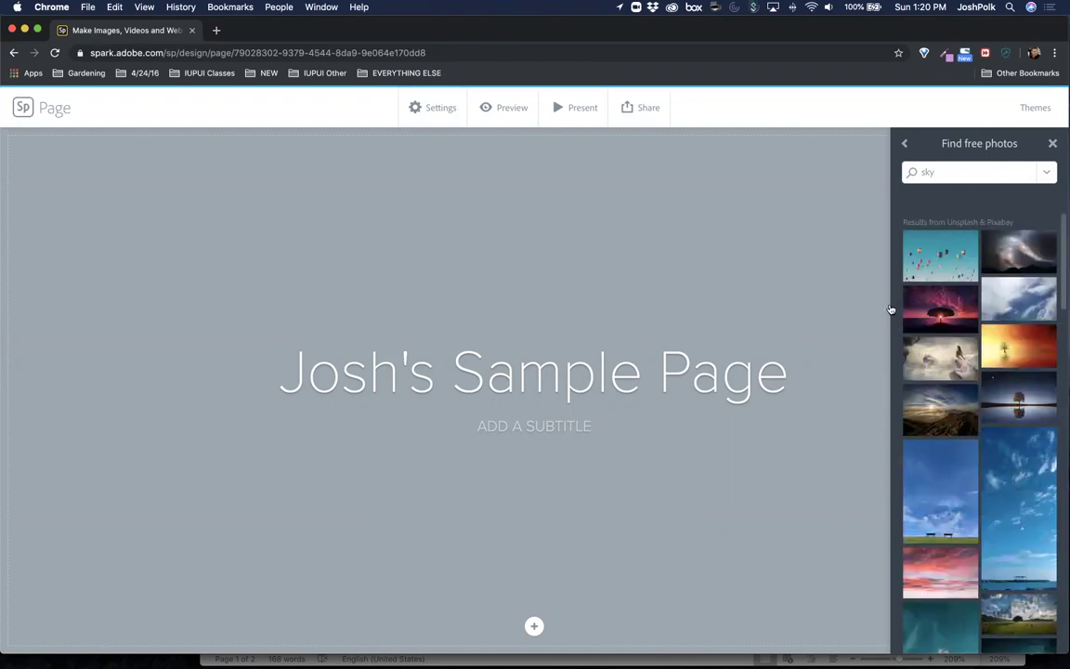
mouse_move(941, 412)
left_click(936, 420)
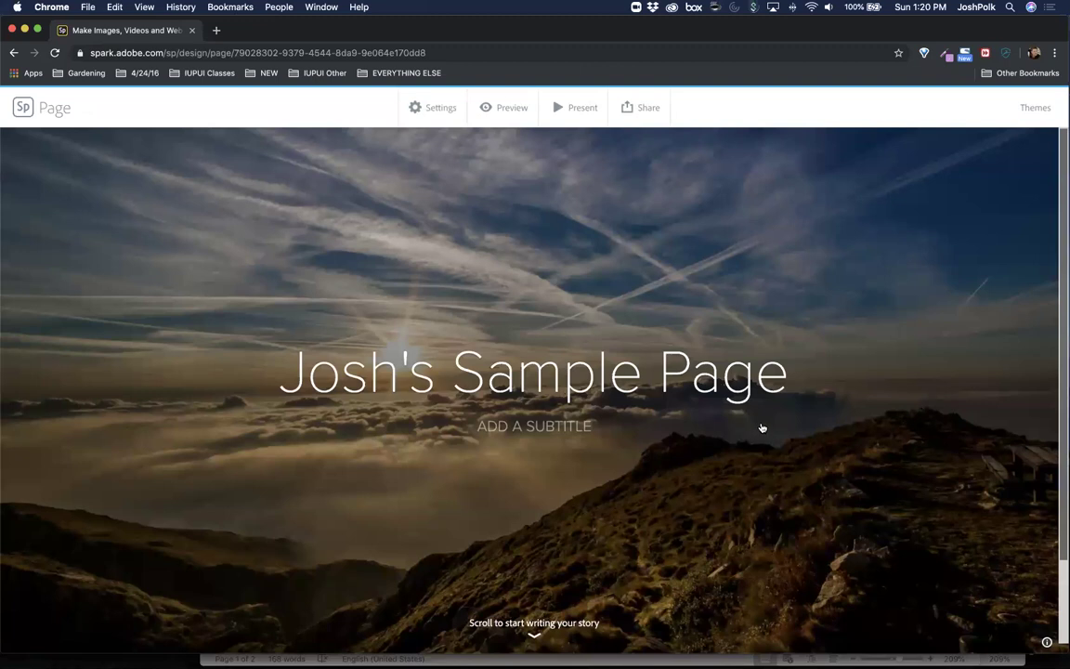
scroll(761, 427, "down", 2)
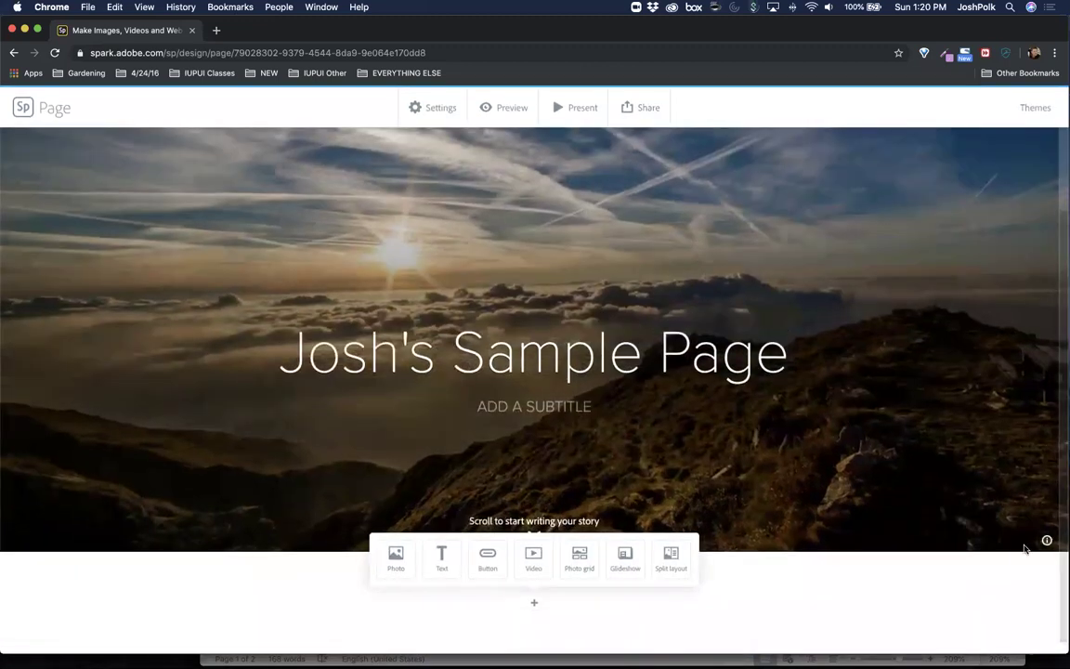
mouse_move(1046, 543)
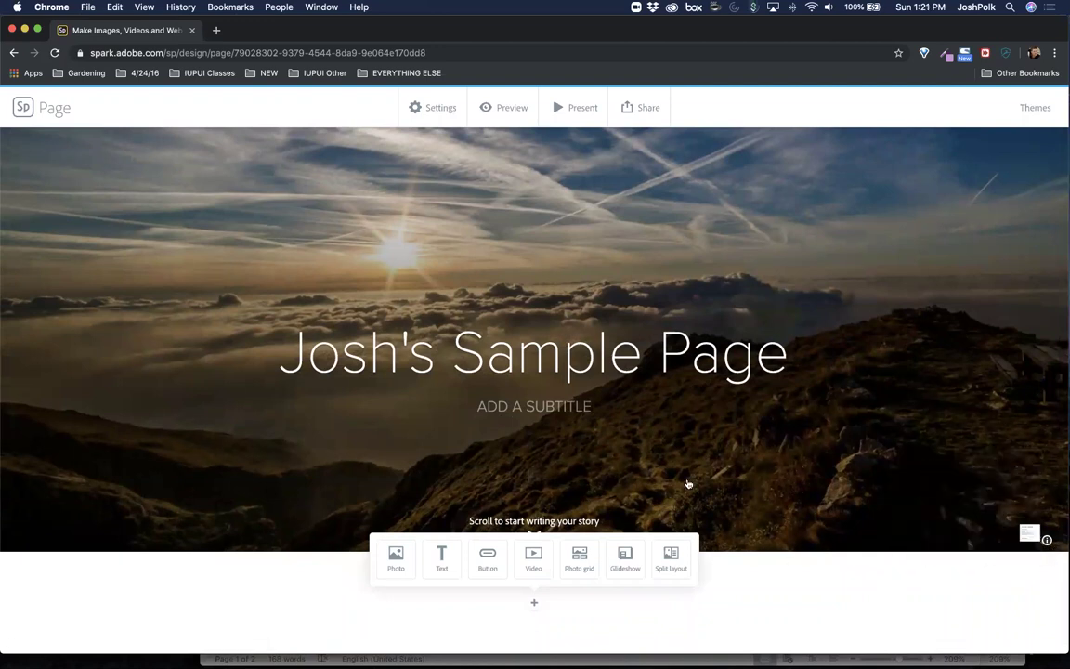
scroll(707, 480, "down", 1)
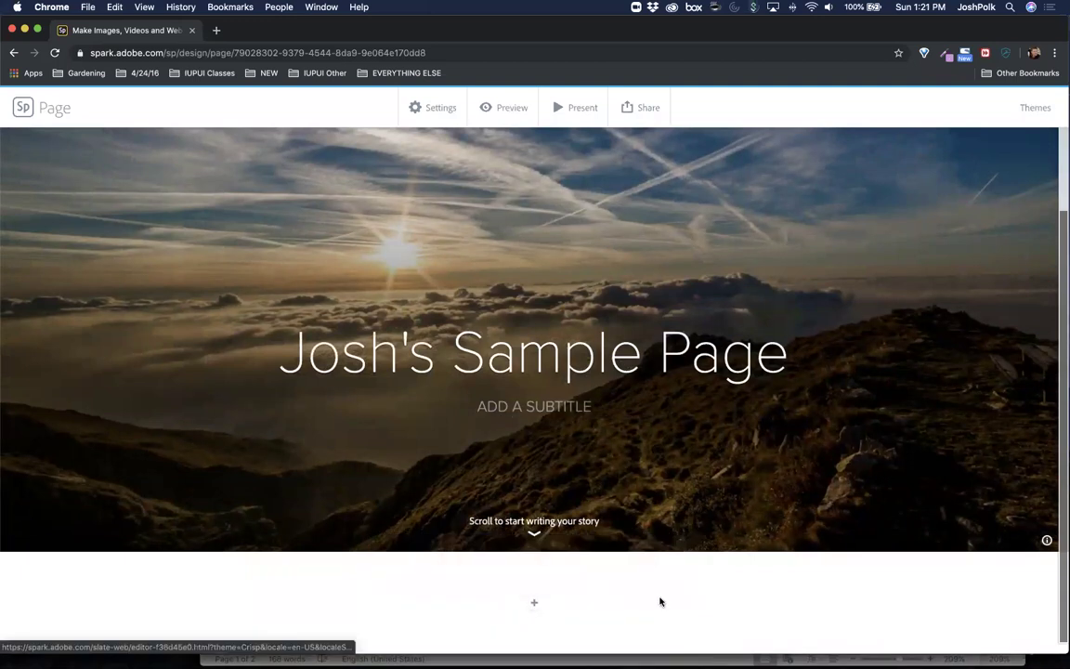
scroll(704, 607, "down", 1)
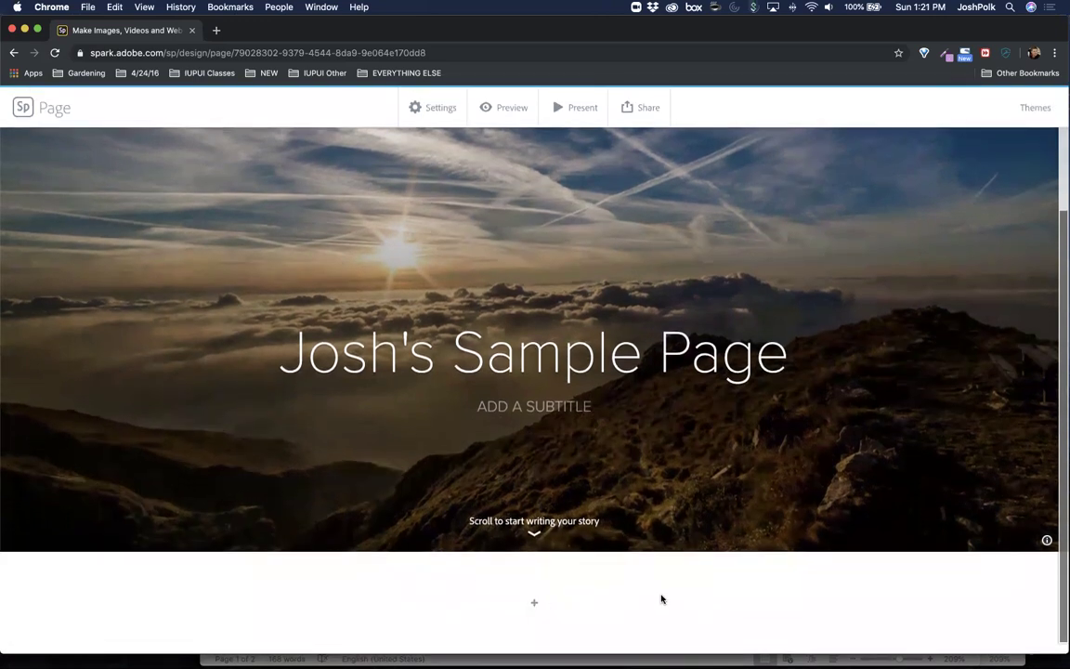
- Add a text block reading 'Header' below the photo and format it as an H1 heading
mouse_move(532, 605)
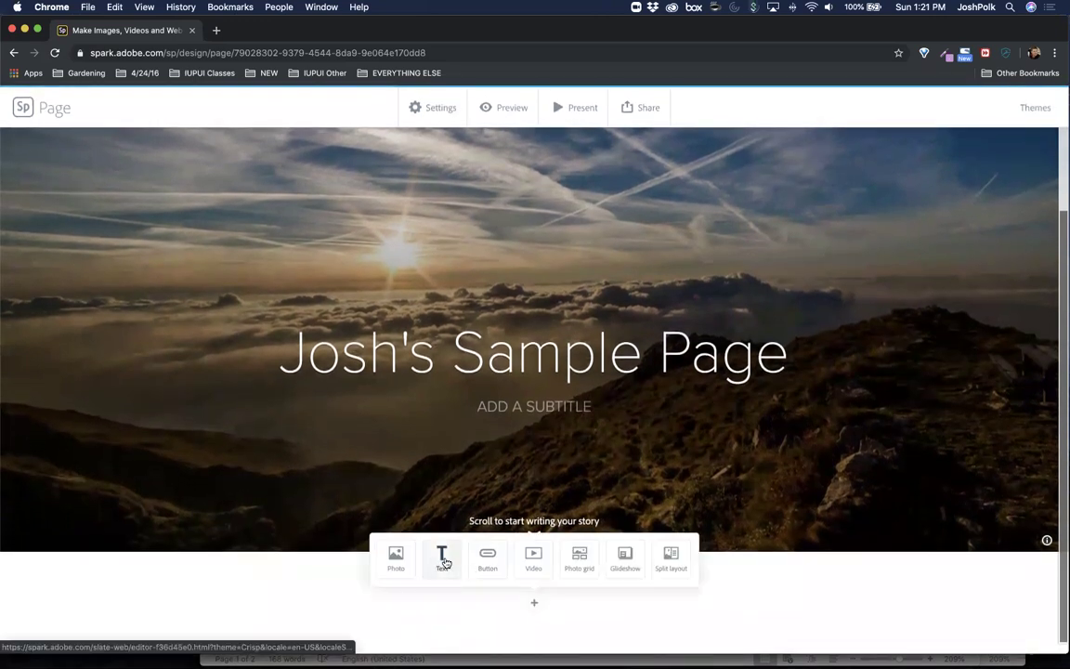
left_click(440, 554)
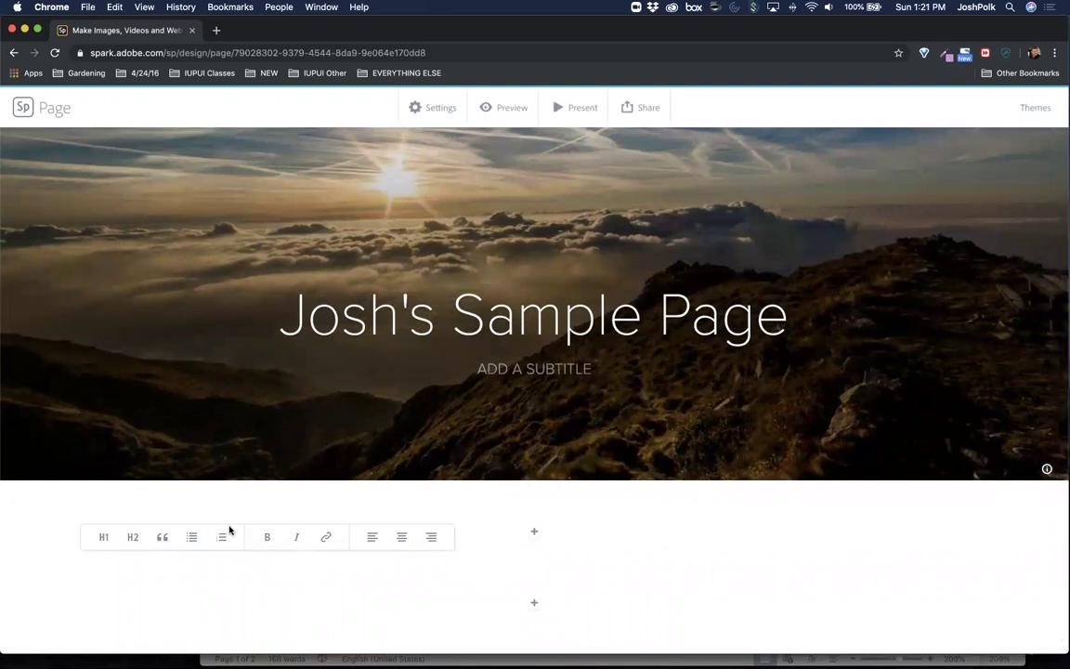
type("Header")
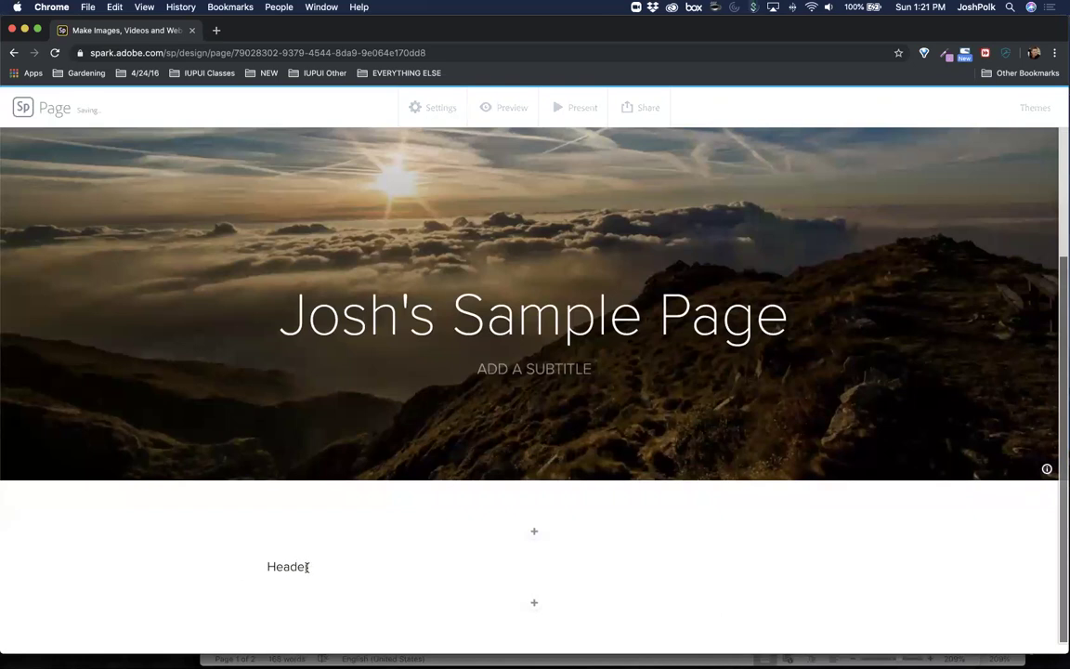
double_click(288, 566)
left_click(124, 542)
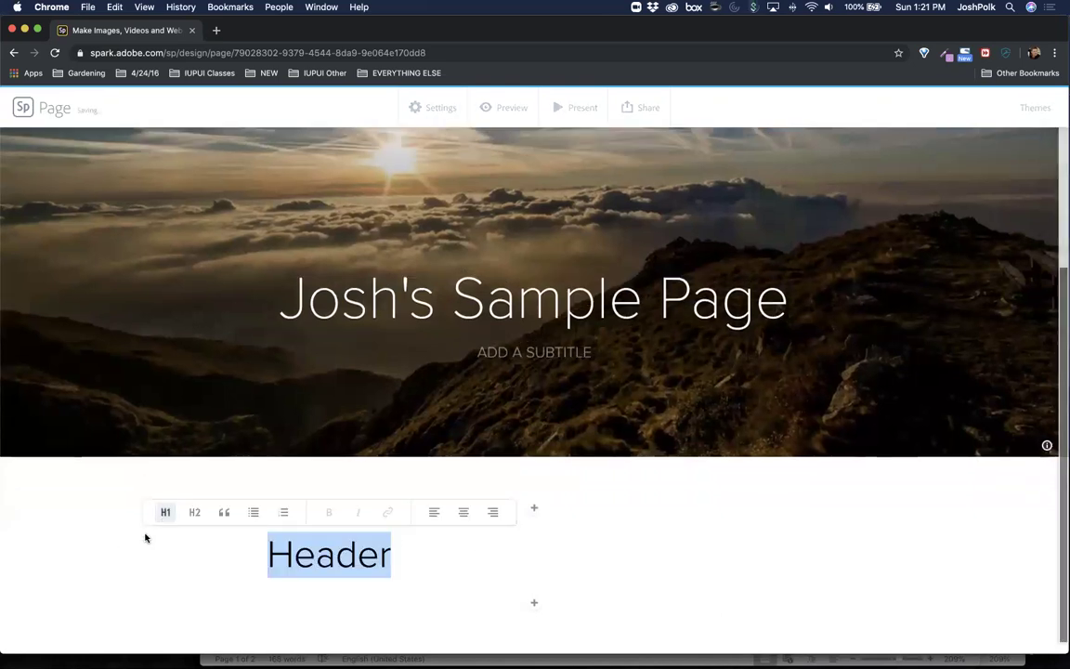
left_click(195, 512)
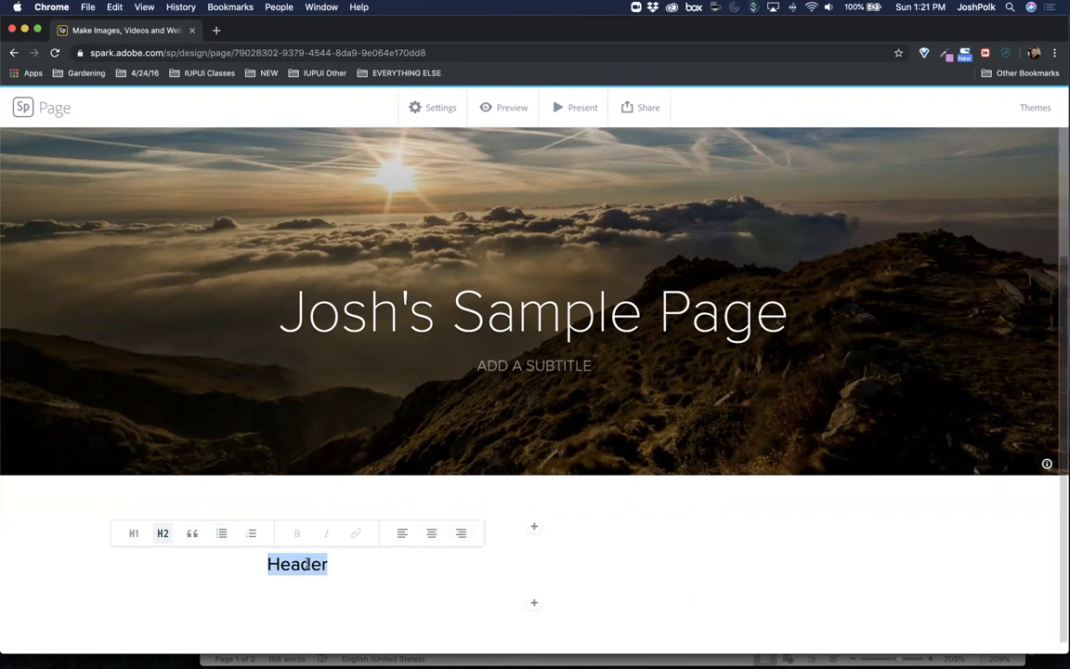
left_click(135, 534)
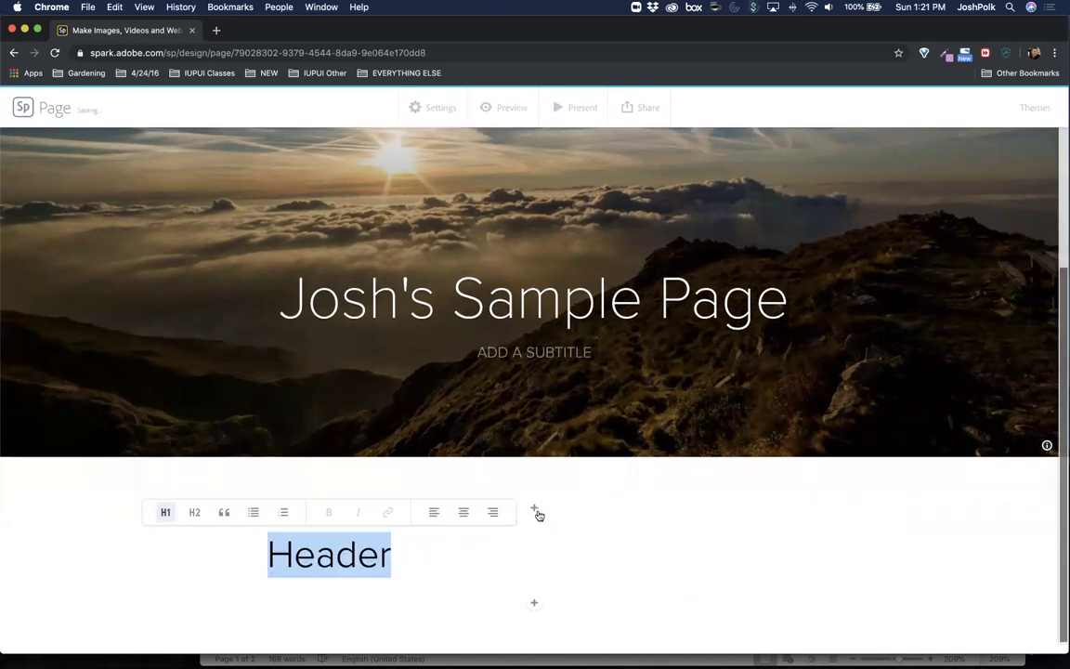
left_click(641, 556)
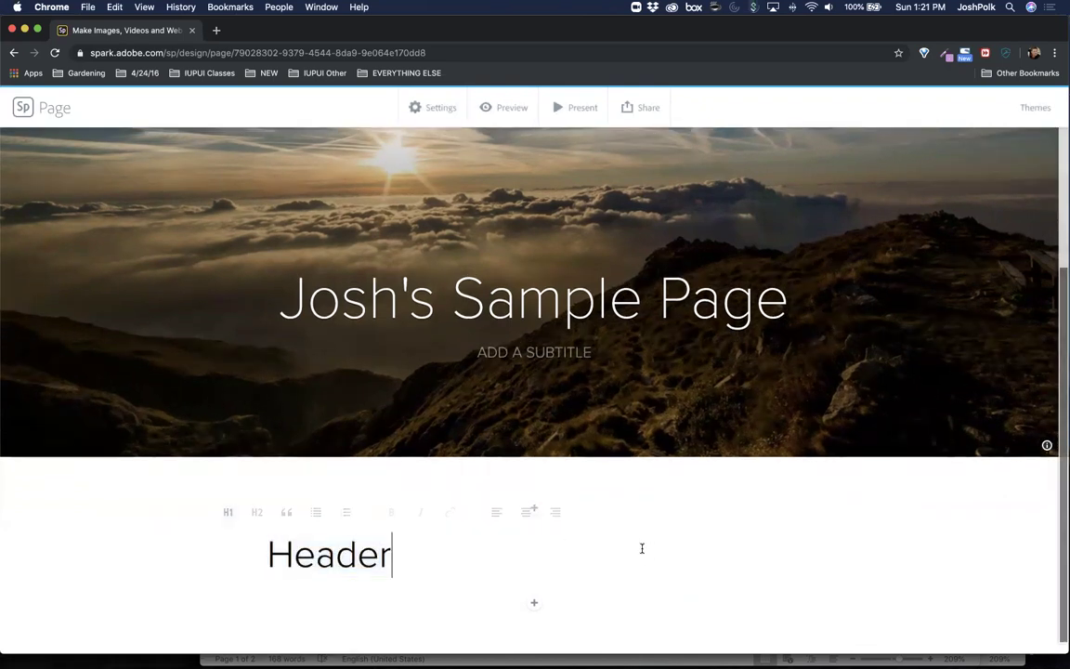
- Browse the page themes and apply the Trek theme
left_click(1031, 108)
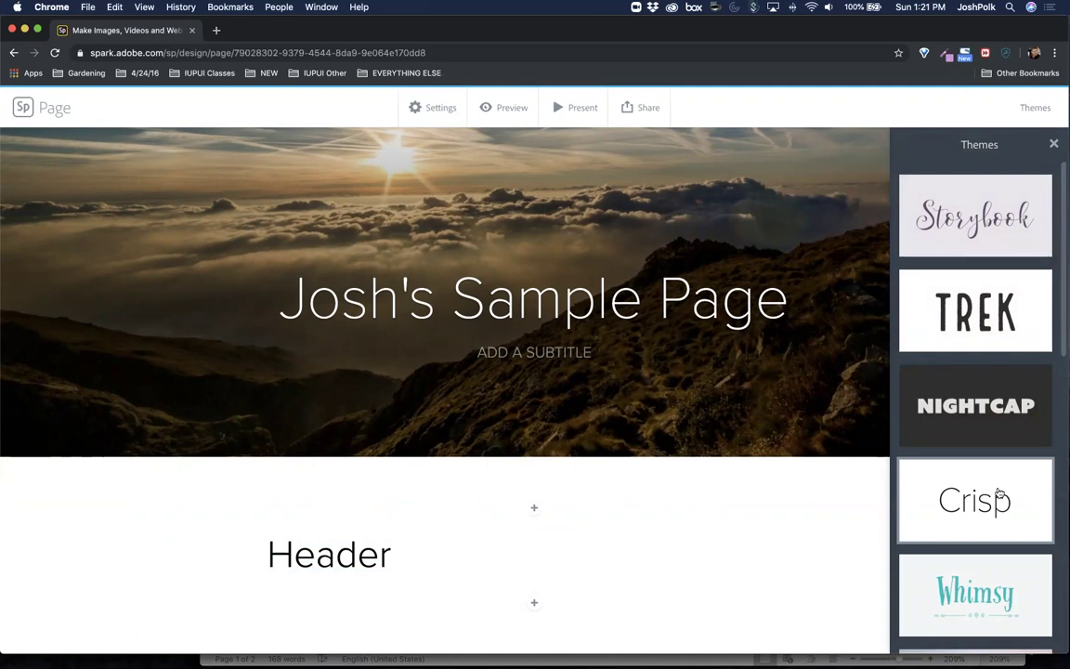
scroll(995, 501, "down", 10)
scroll(991, 511, "down", 3)
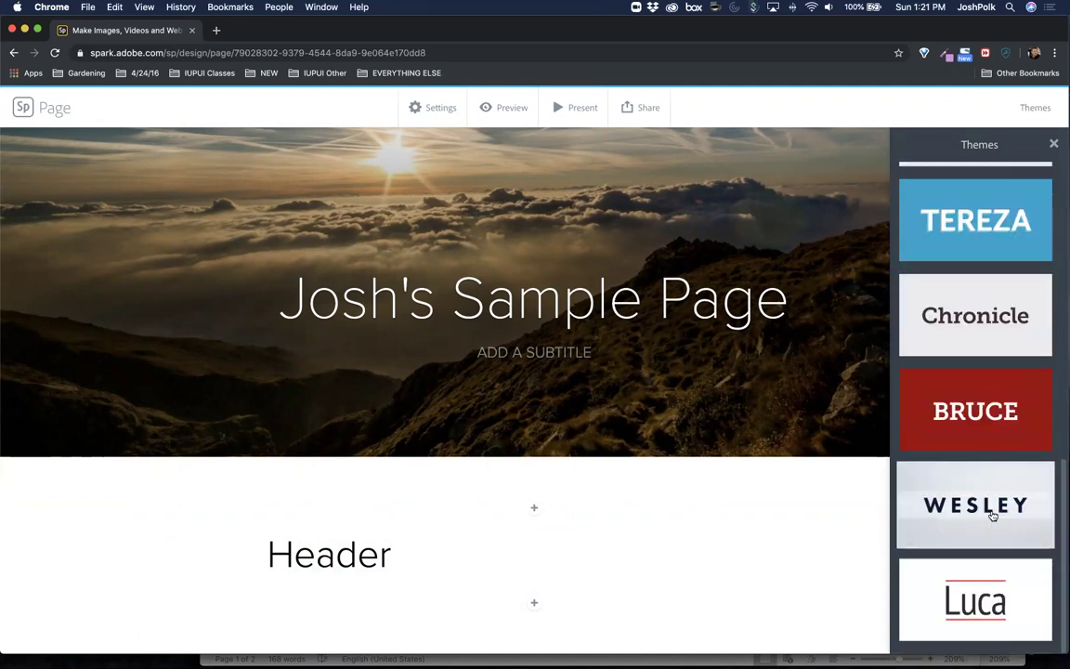
scroll(999, 464, "up", 1)
scroll(984, 432, "up", 5)
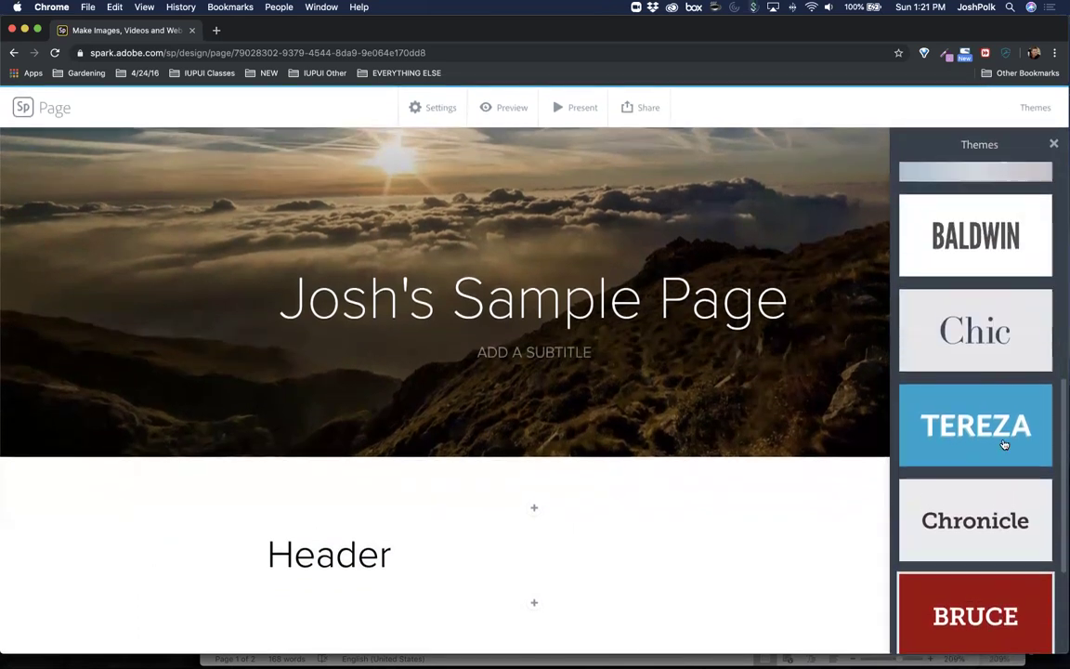
scroll(971, 418, "up", 6)
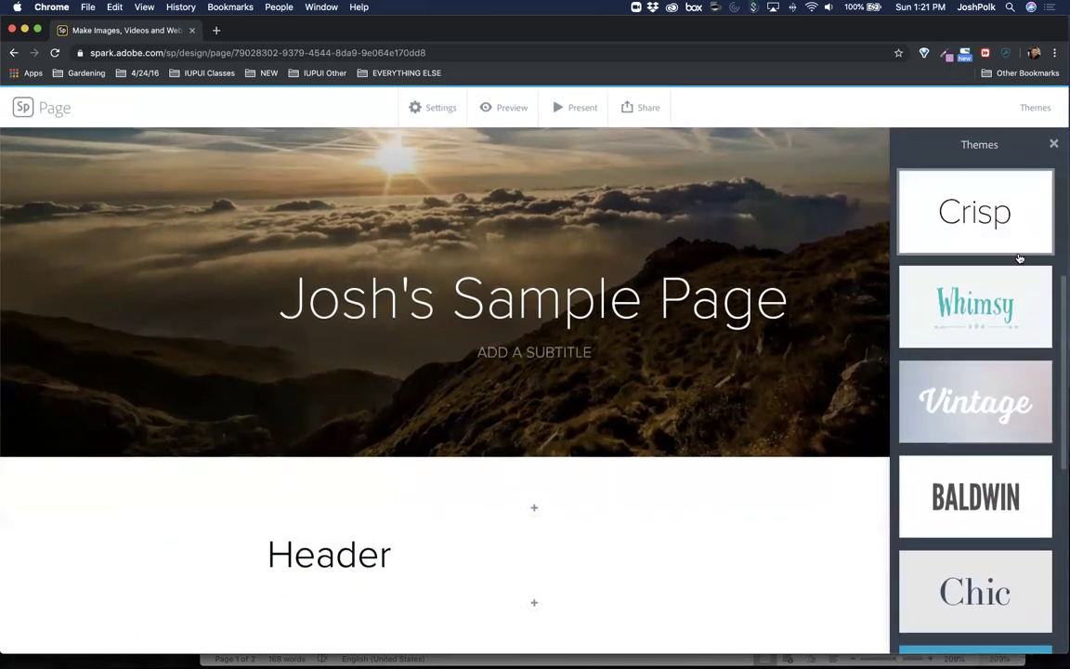
scroll(1006, 337, "up", 2)
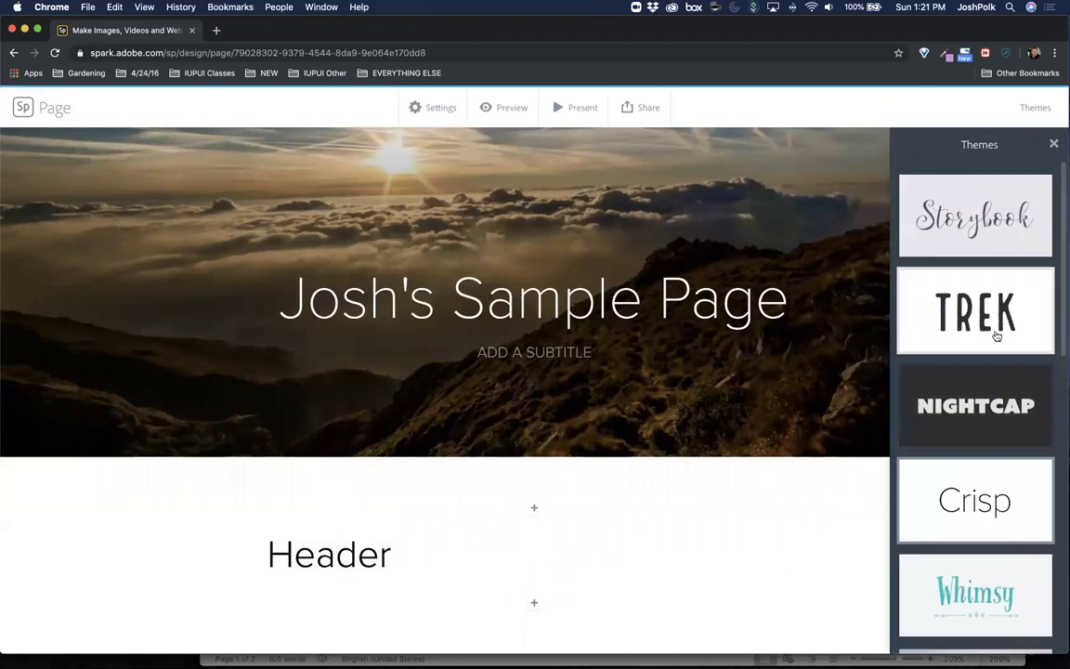
left_click(990, 321)
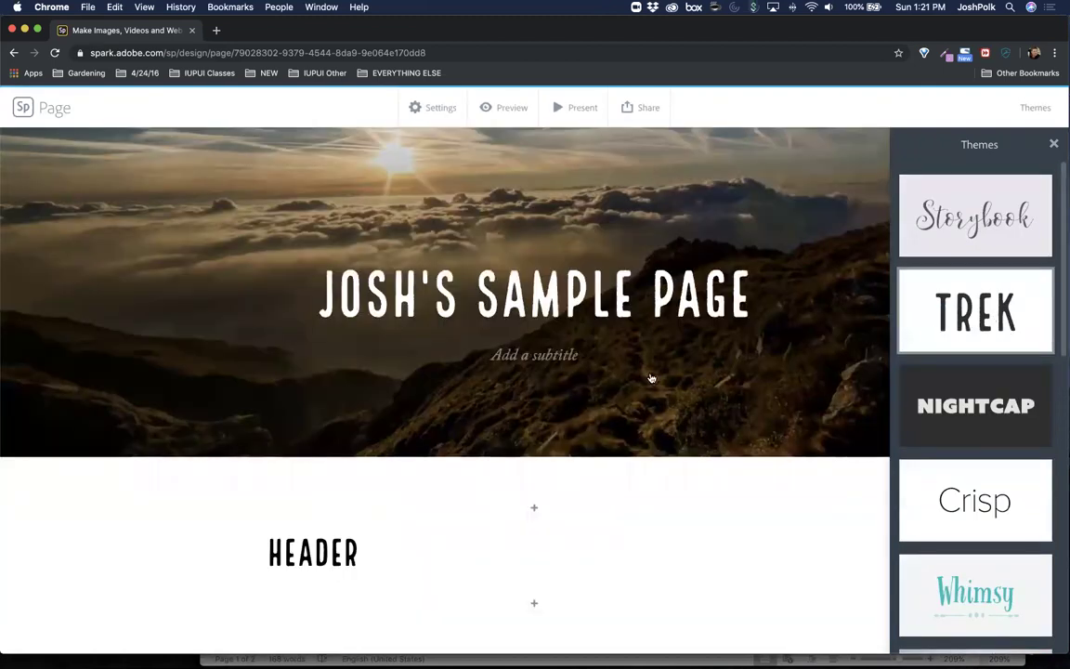
left_click(668, 430)
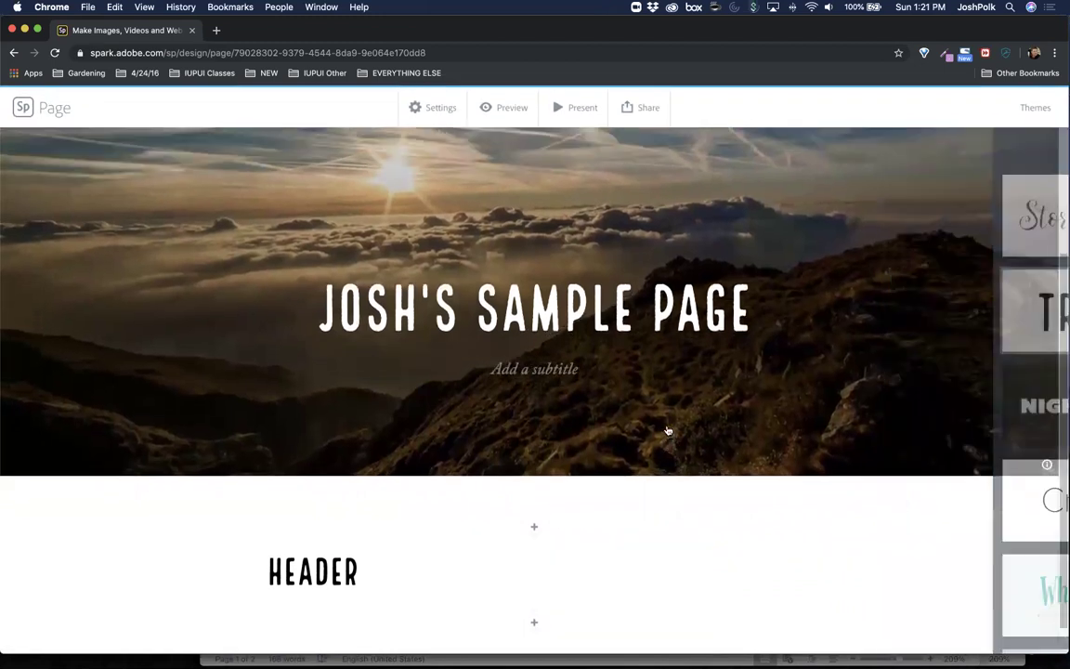
scroll(666, 386, "down", 3)
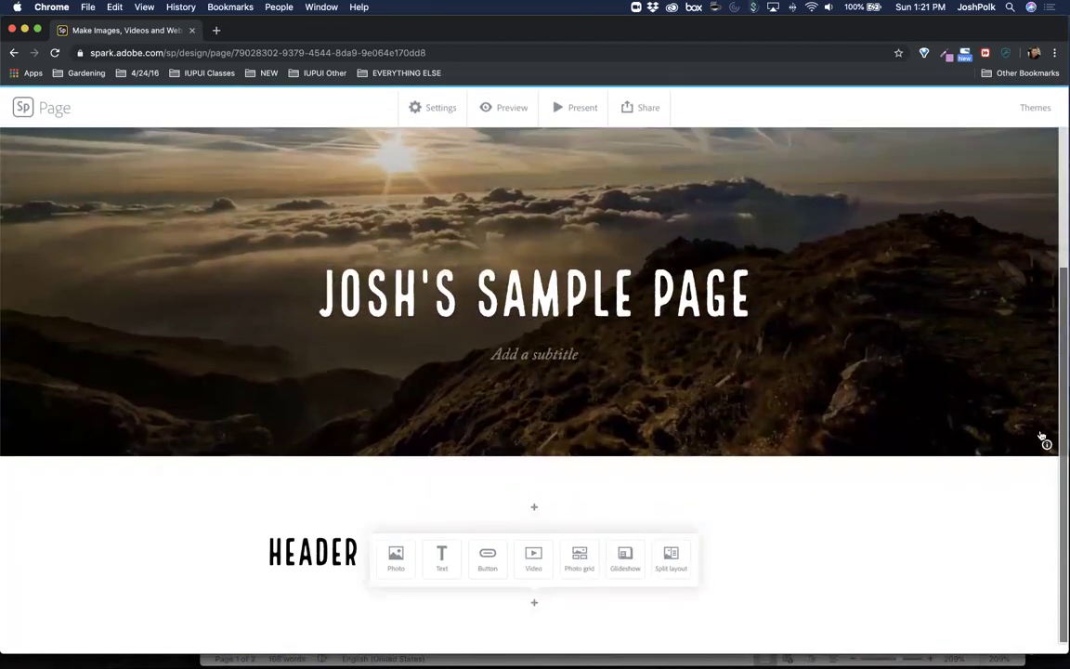
- Preview the Nightcap theme, then apply the Crisp theme instead
left_click(1032, 109)
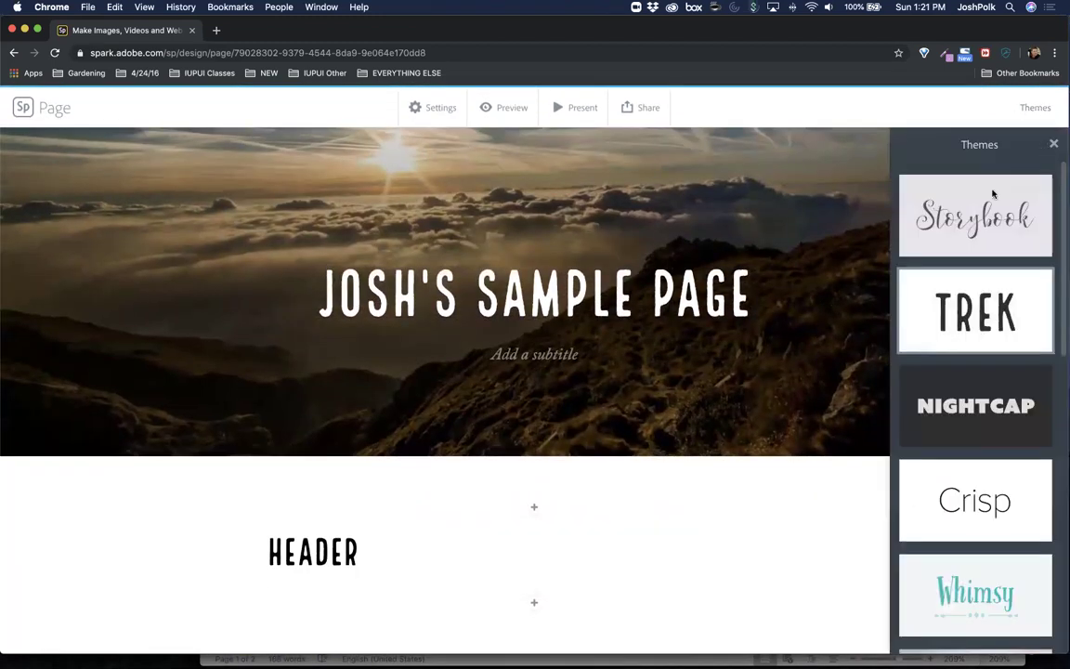
left_click(1019, 402)
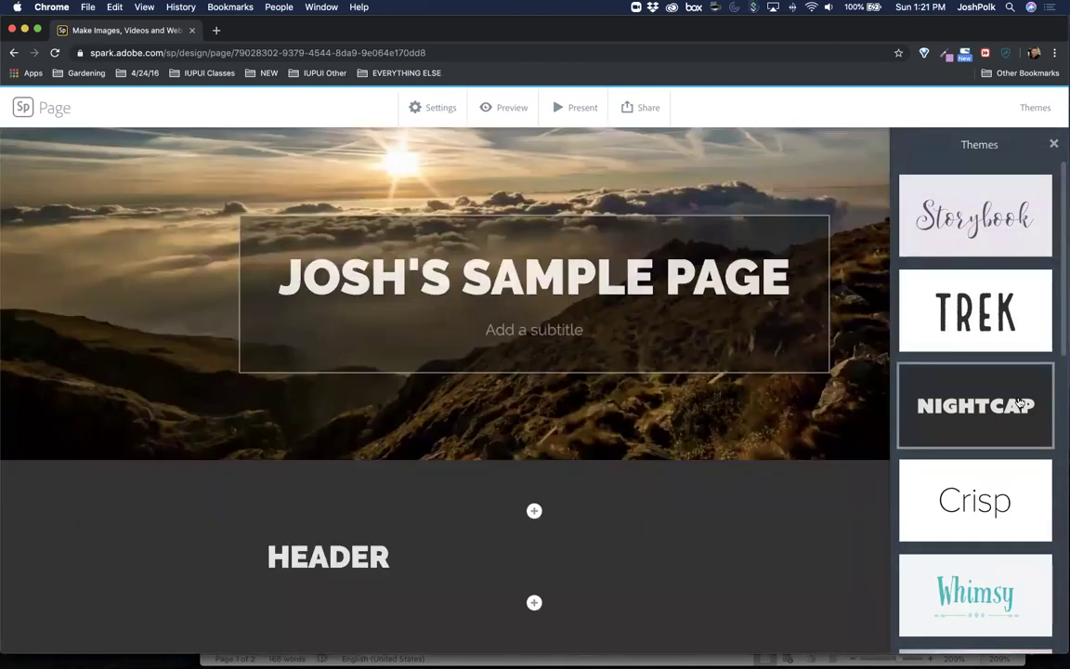
left_click(973, 479)
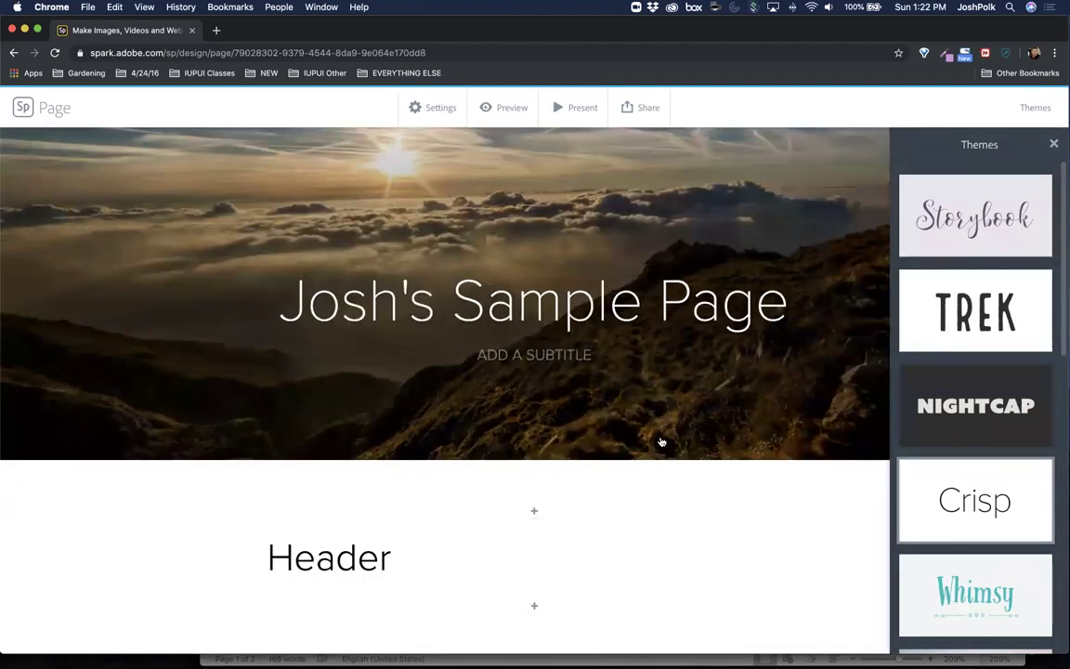
mouse_move(611, 468)
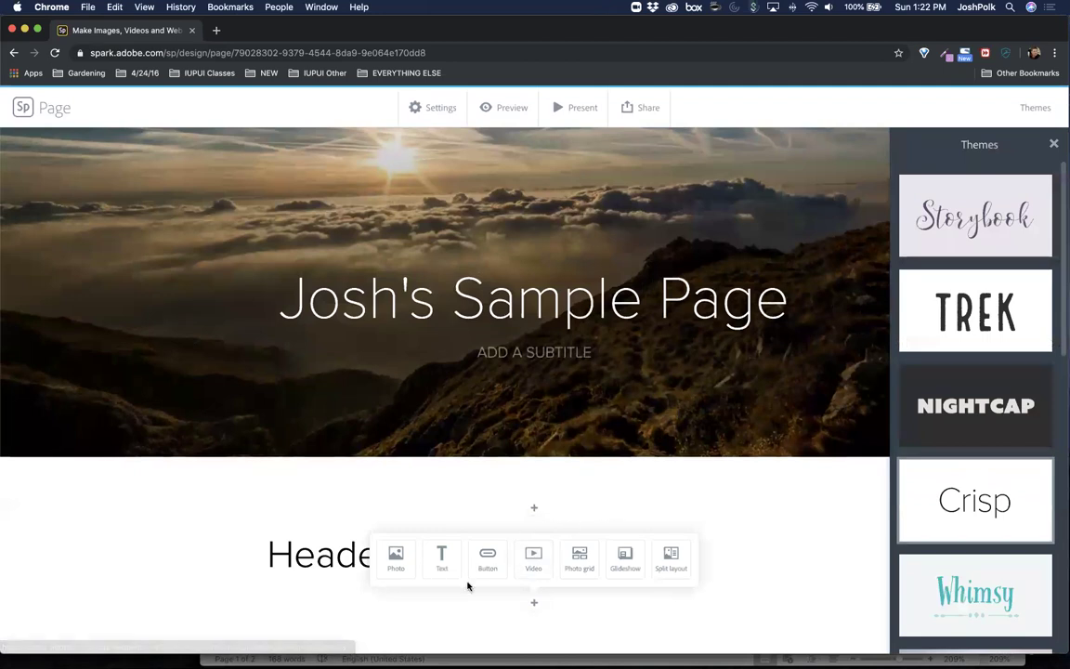
- Add a text block under Header reading 'Lorem Ipsum baa bal...kjdfdkfj'
left_click(533, 605)
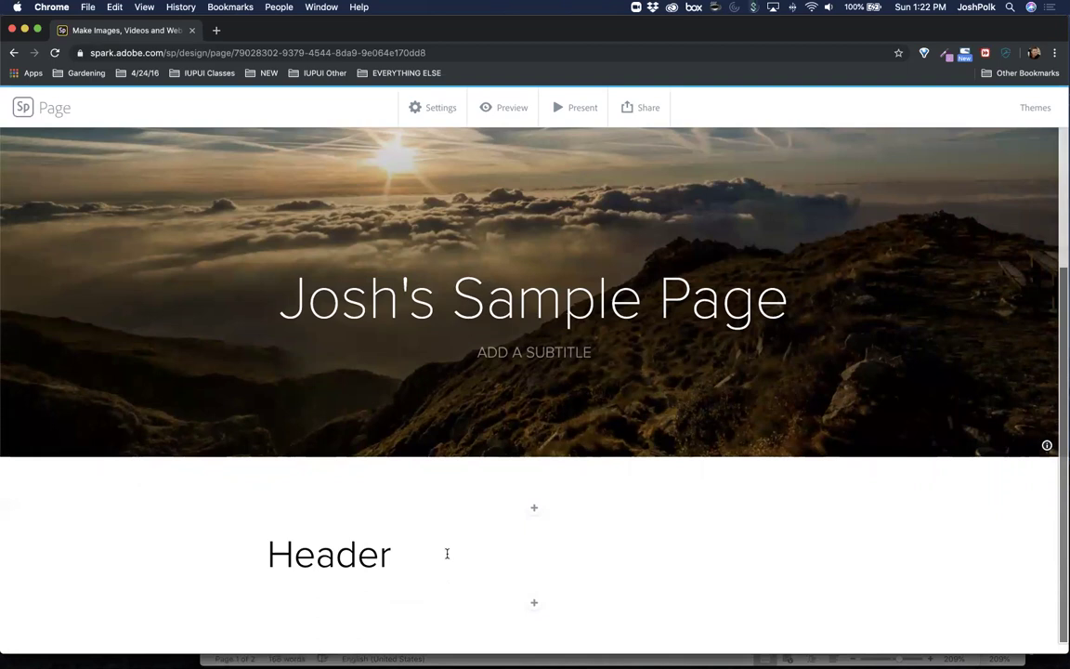
left_click(534, 604)
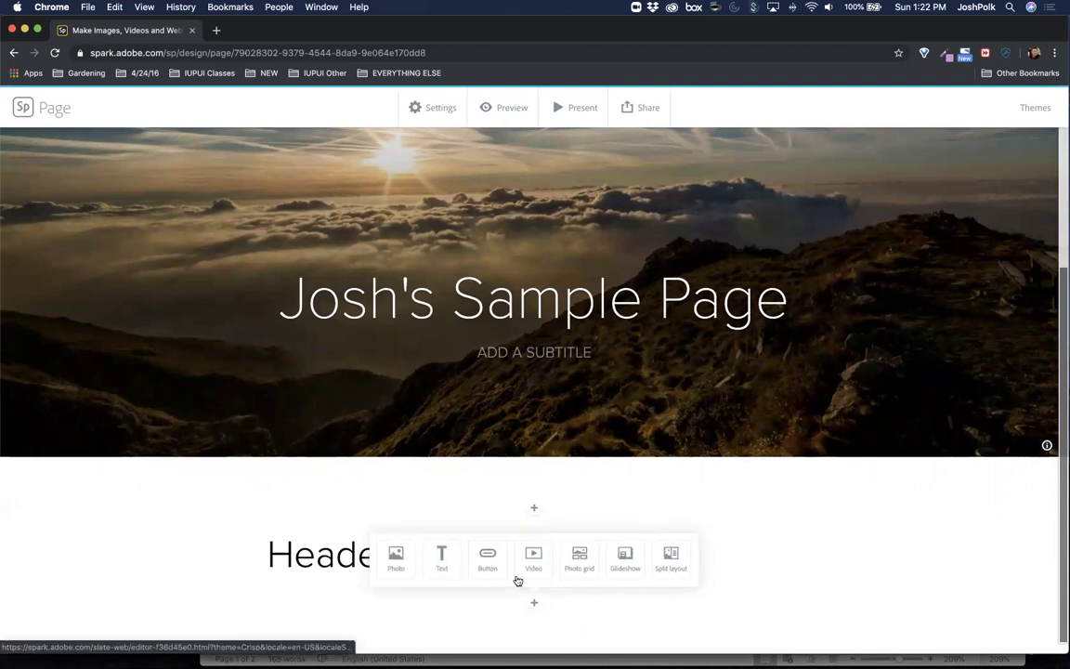
left_click(442, 556)
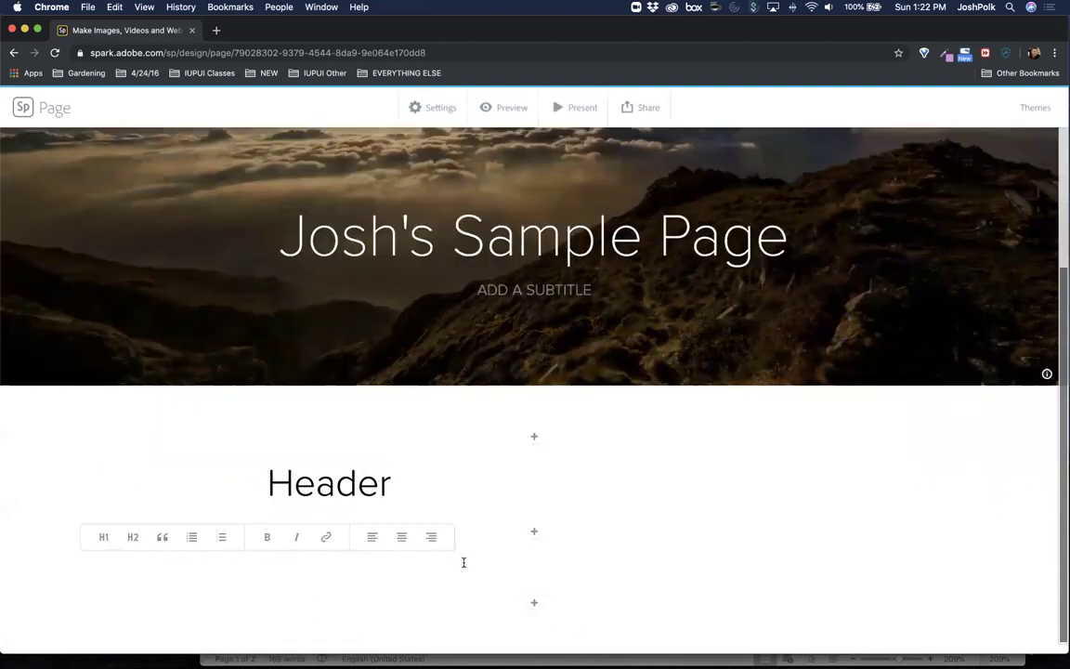
type("Lorem Ipsum ")
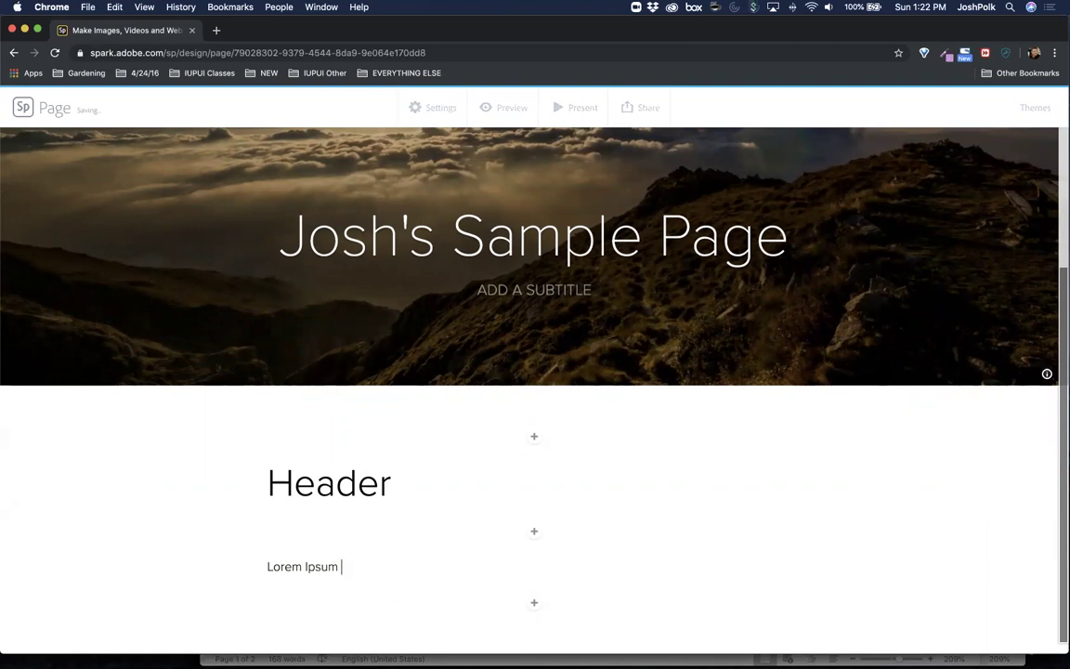
type("ba")
type("a bal")
type("...kjdfdkfj")
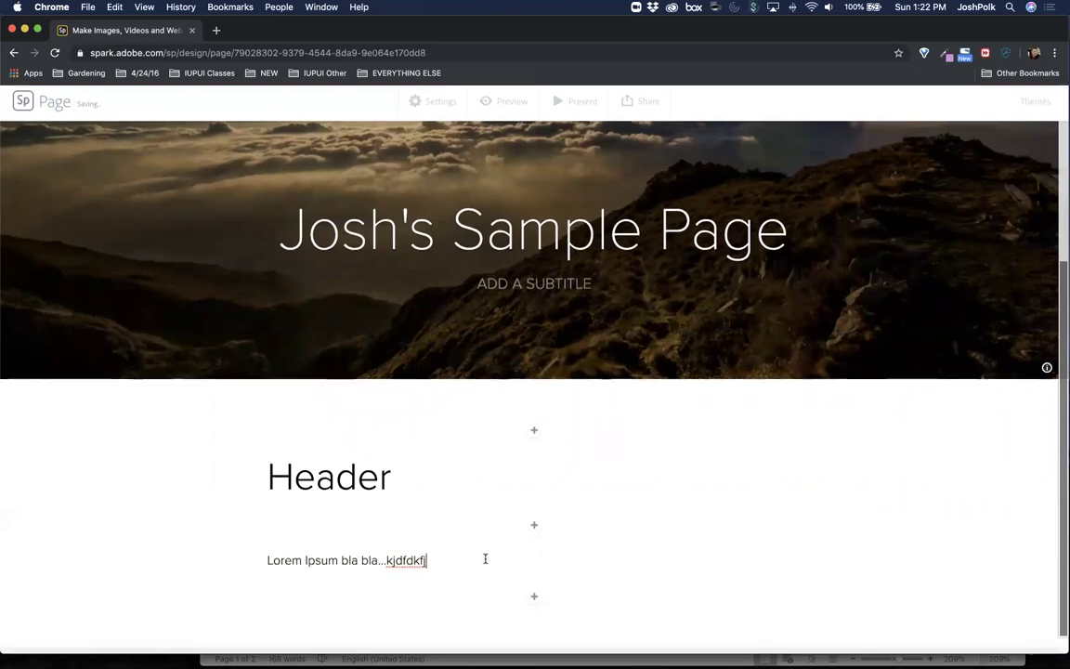
key("Return")
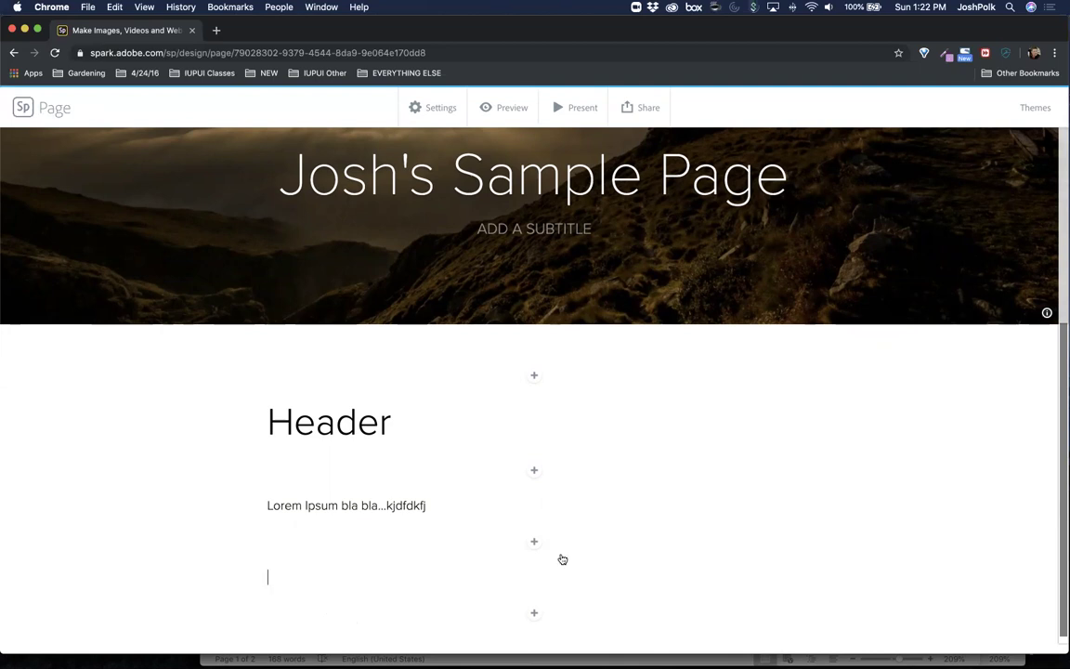
scroll(543, 541, "up", 1)
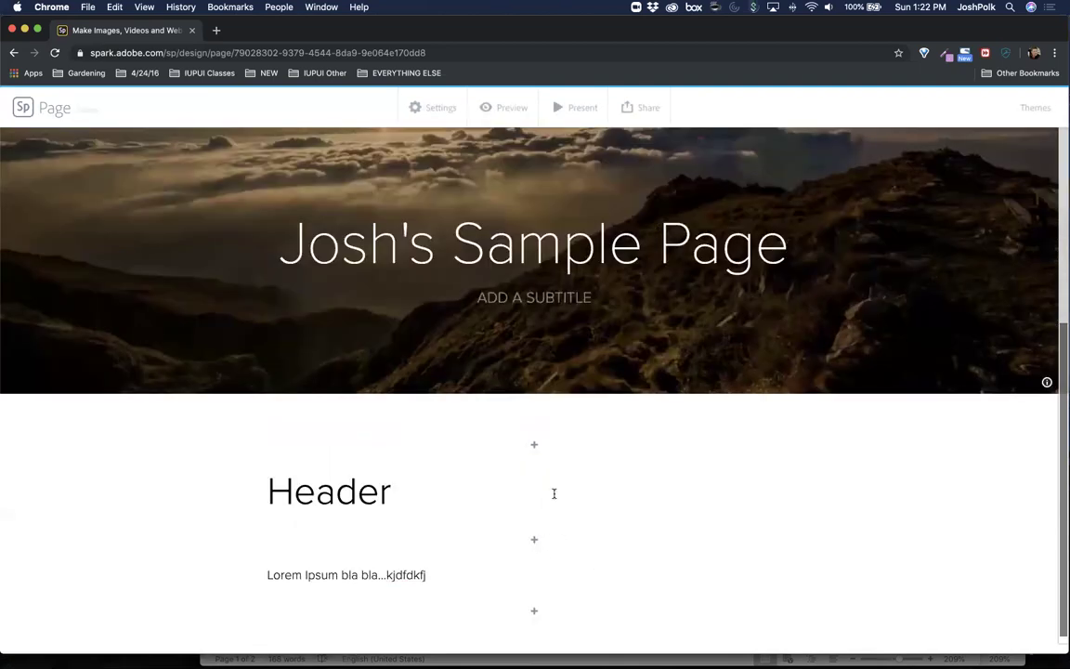
- Replace the gibberish at the end of the paragraph with the author's website address
left_click_drag(429, 574, 256, 577)
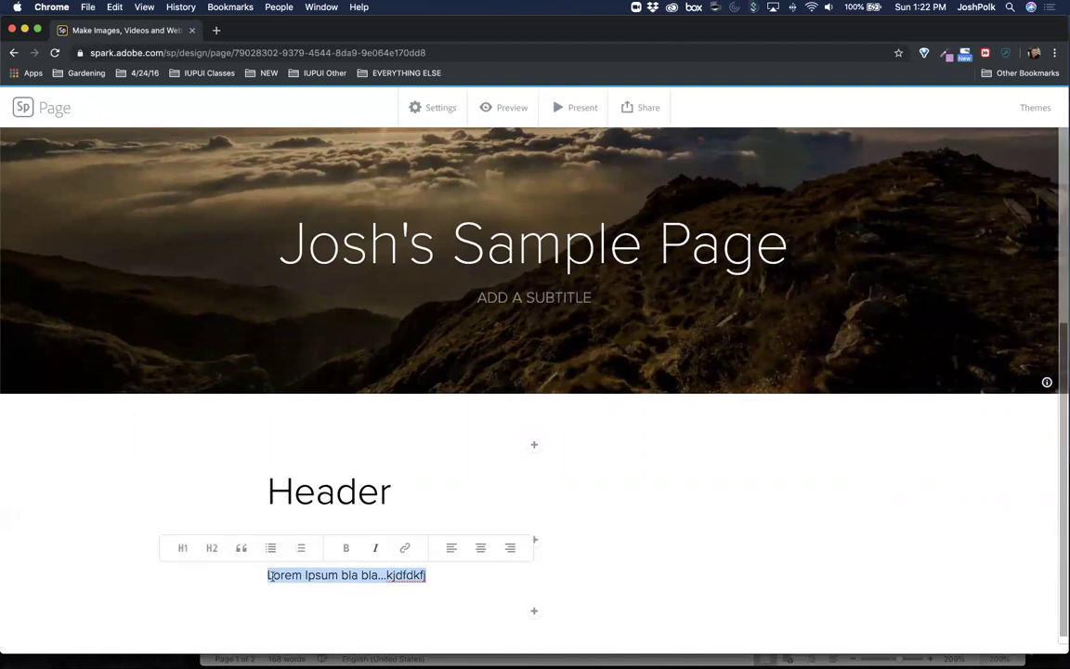
left_click(395, 577)
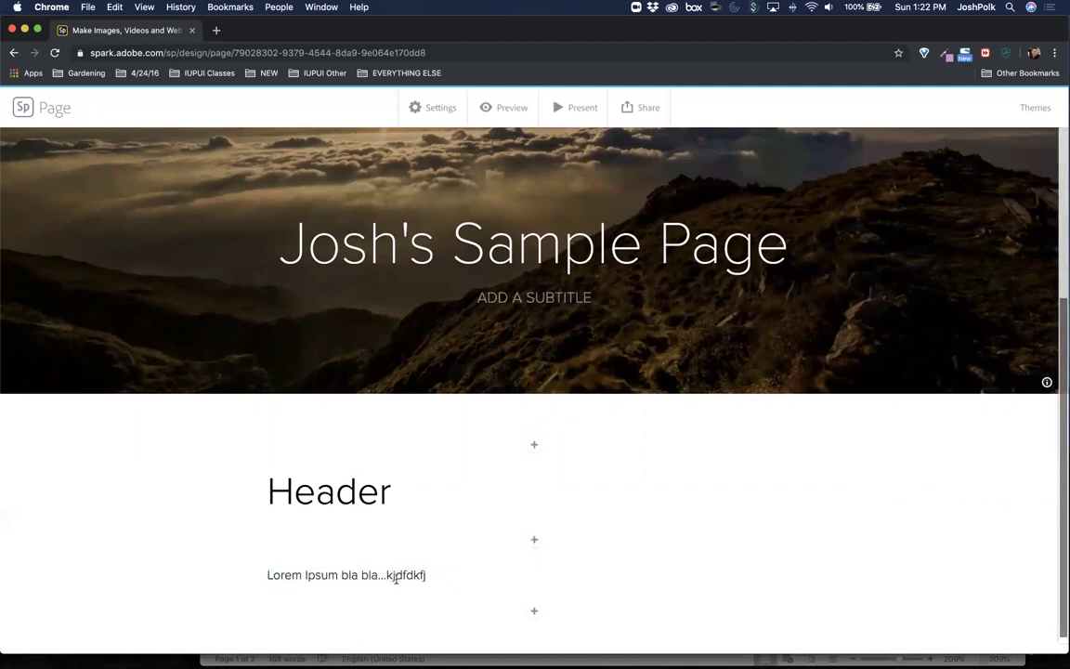
left_click_drag(386, 575, 468, 575)
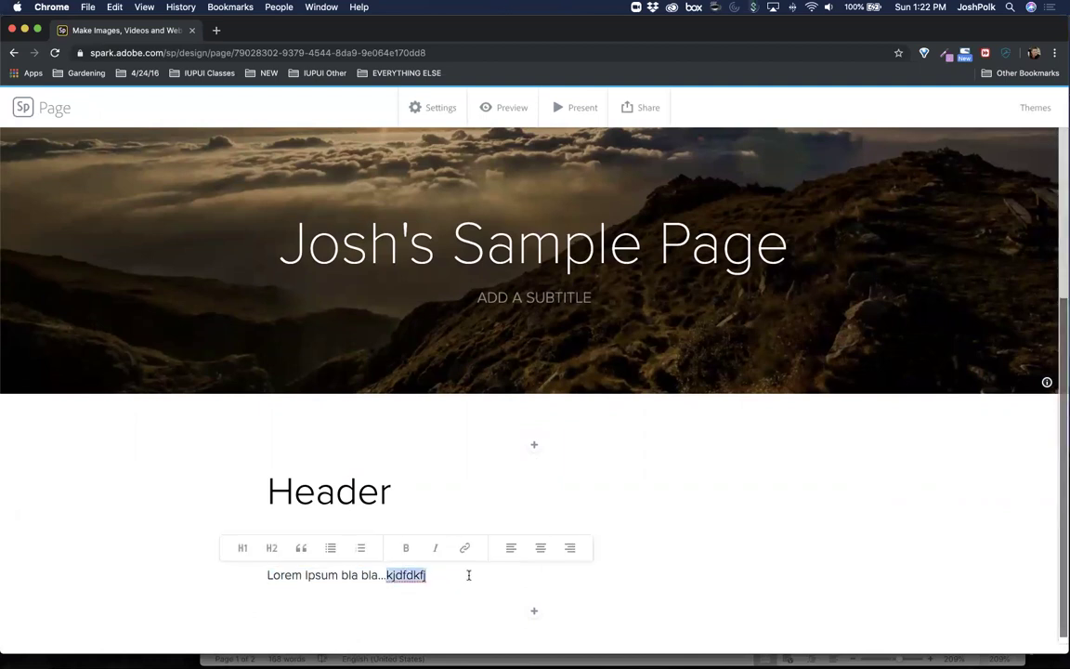
type("joshpolk.com")
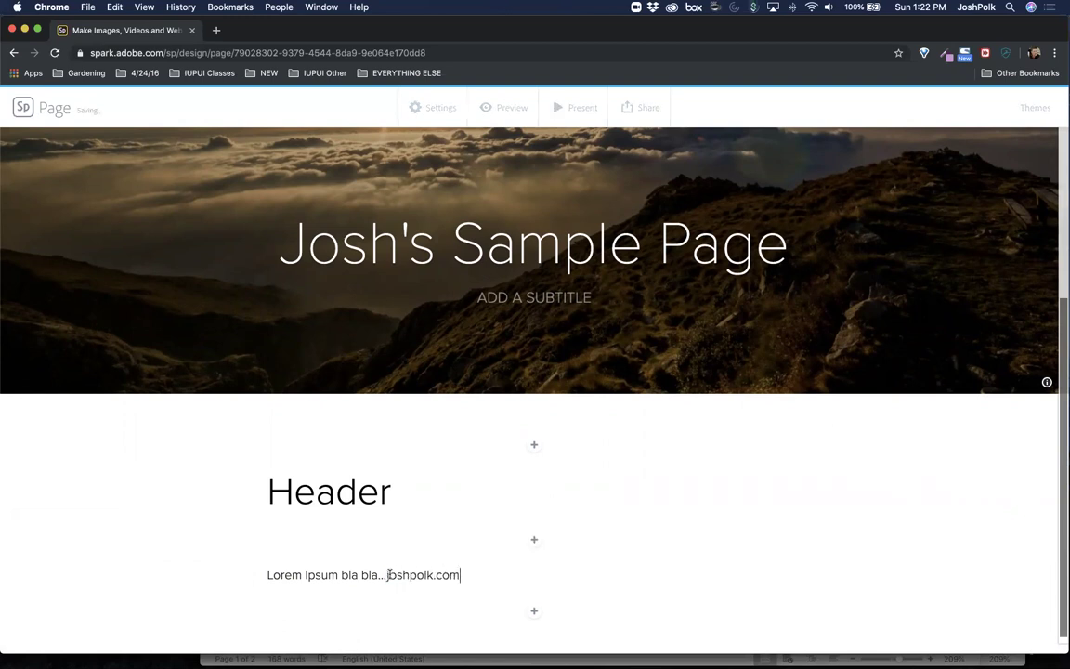
- Link the address to the author's website and add a video block below the paragraph
double_click(414, 575)
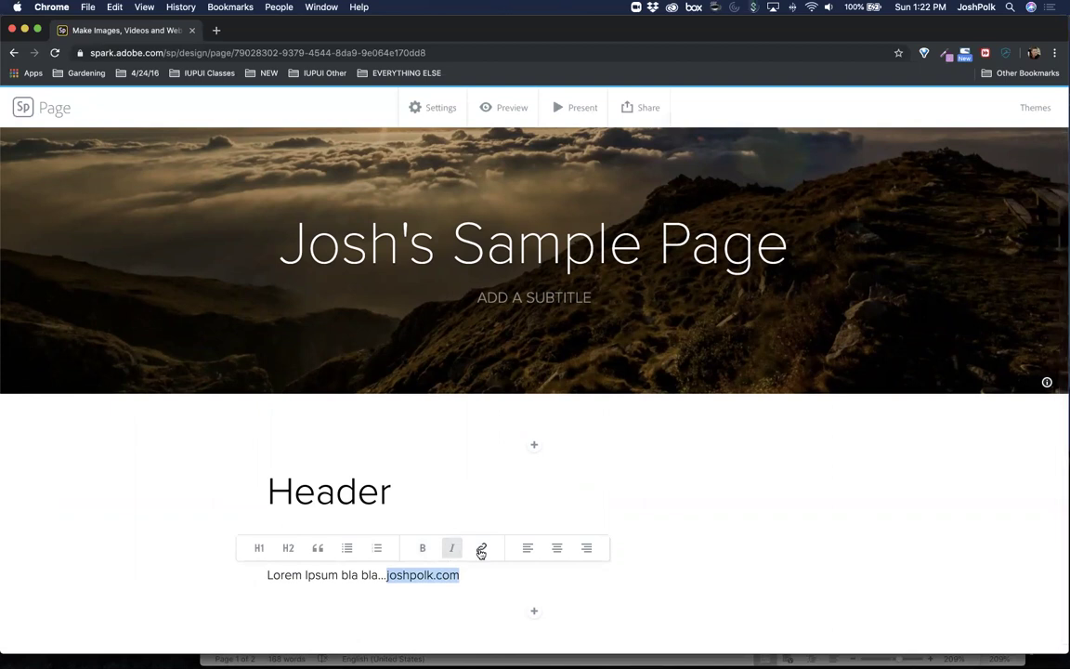
left_click(482, 552)
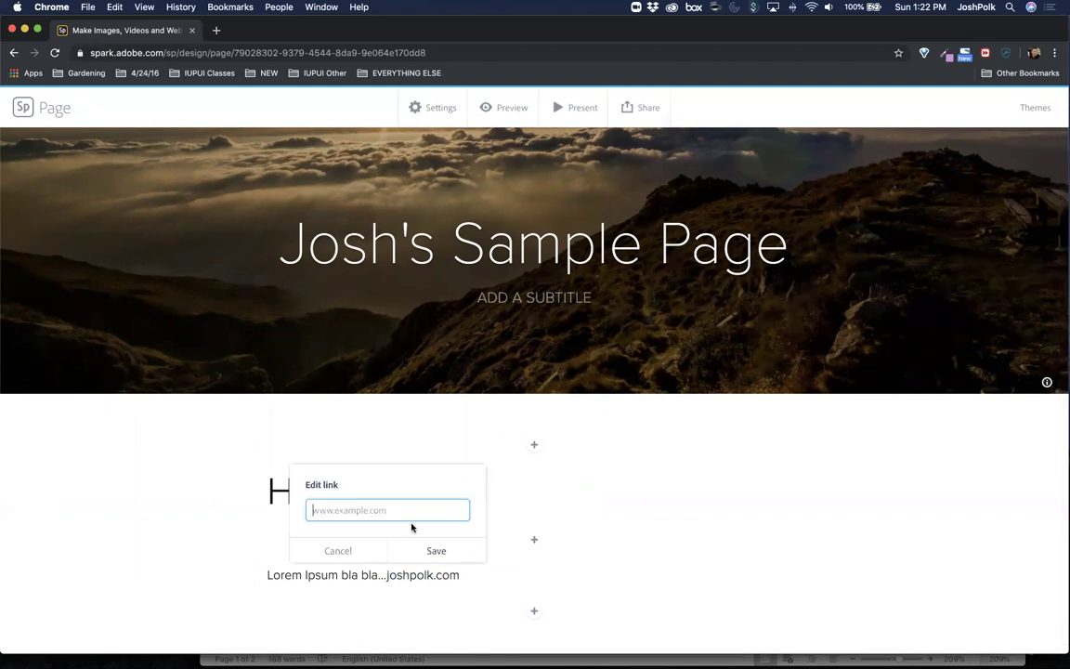
type("www.joshpolk.com")
left_click(446, 555)
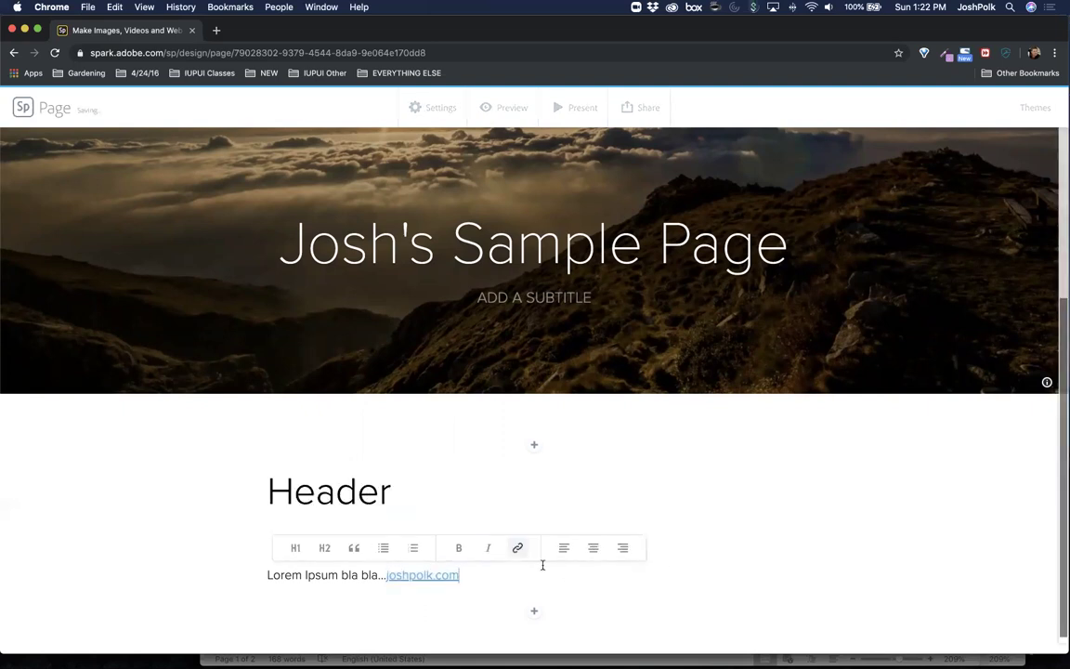
left_click(533, 601)
left_click(532, 562)
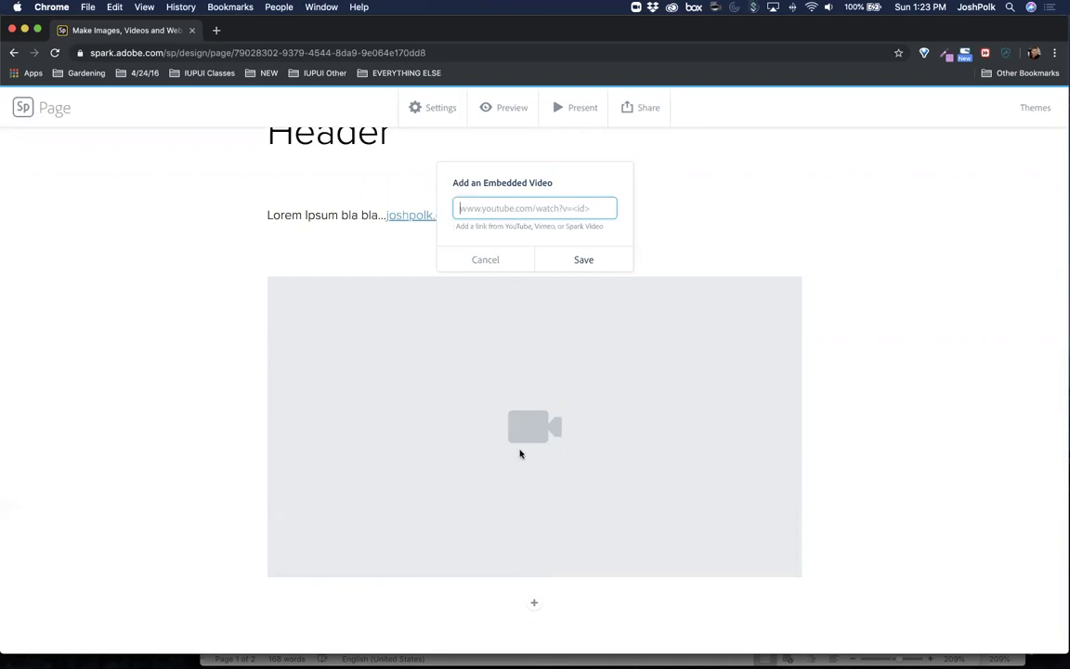
- Cancel the embedded video dialog to remove the empty block, then reopen the add-block choices
left_click(484, 260)
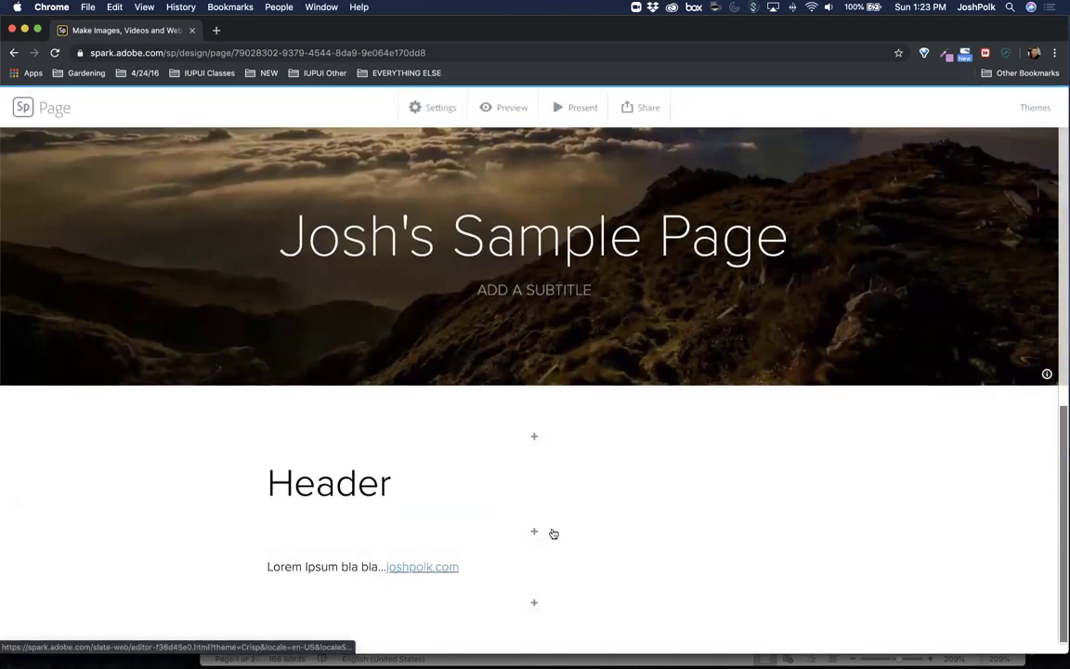
left_click(534, 604)
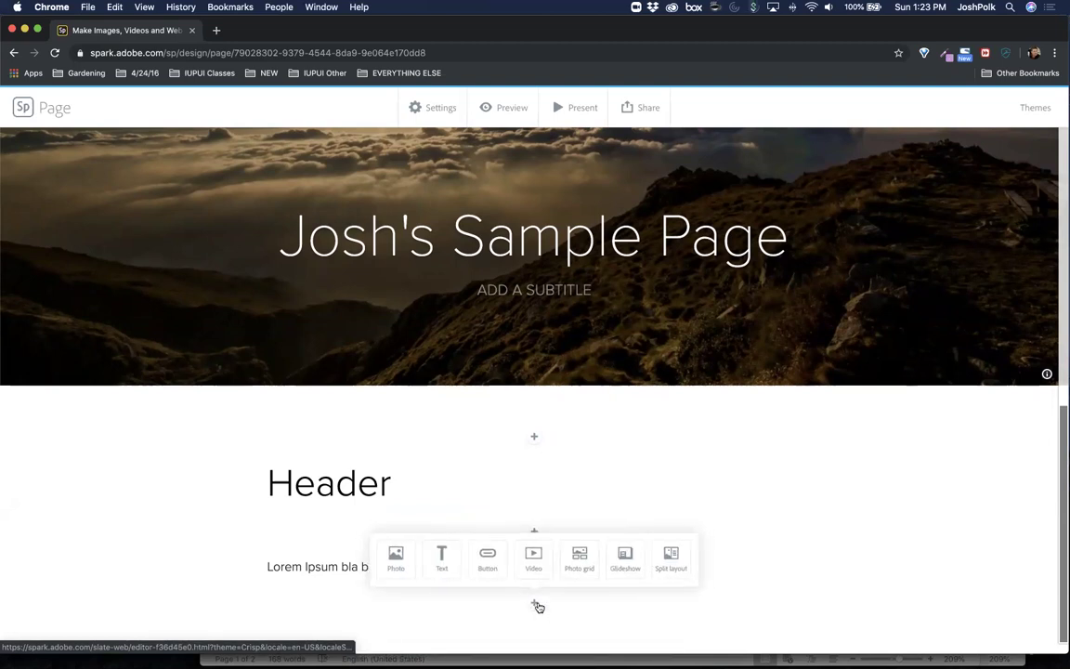
left_click(606, 489)
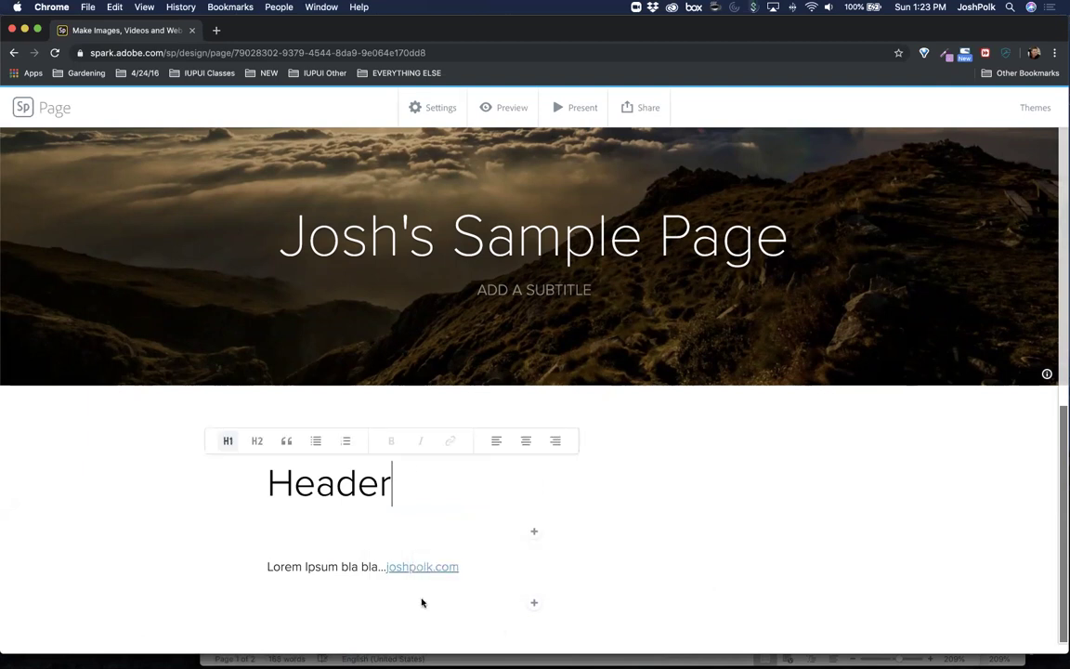
scroll(745, 608, "up", 3)
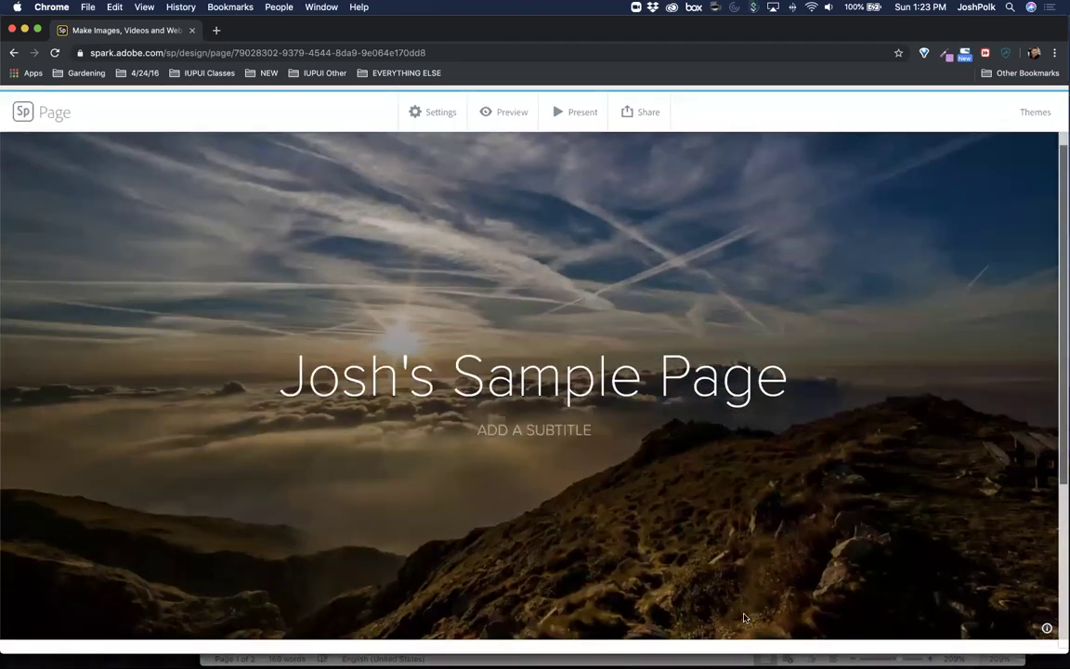
scroll(738, 608, "down", 3)
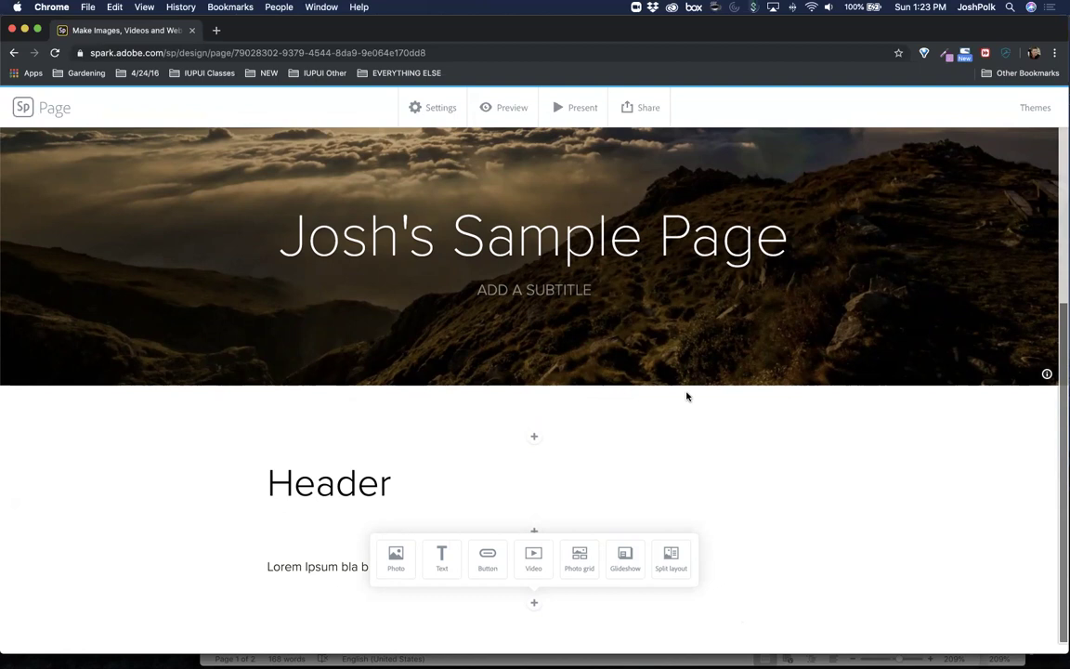
- Insert the starry tree-reflection photo from free photos below the Lorem Ipsum text
left_click(396, 562)
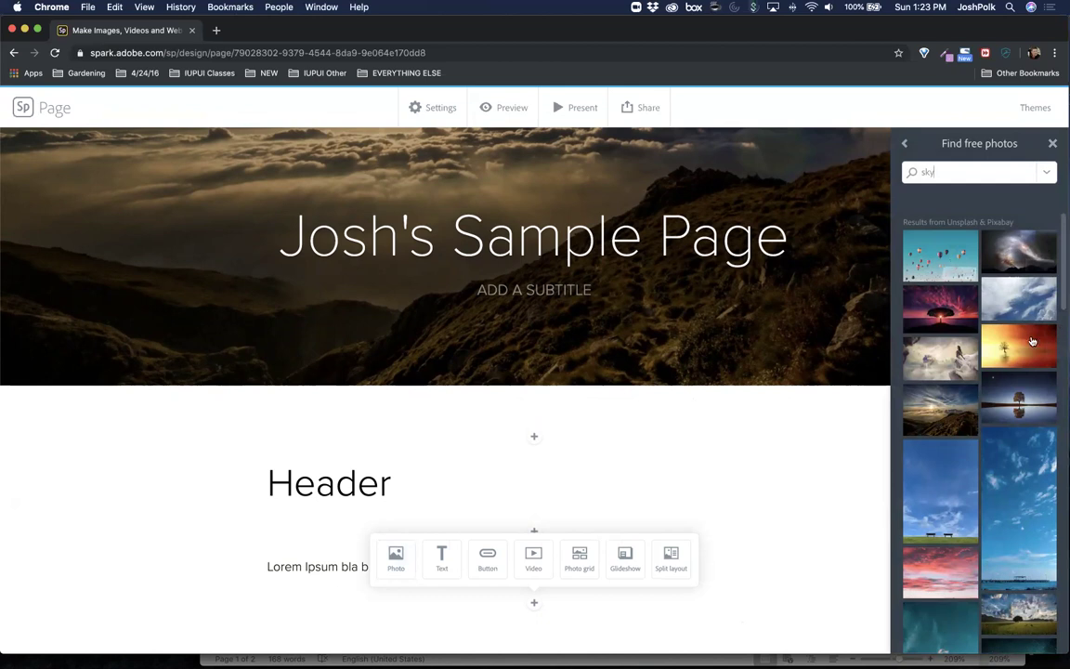
scroll(1031, 342, "down", 2)
left_click(1018, 306)
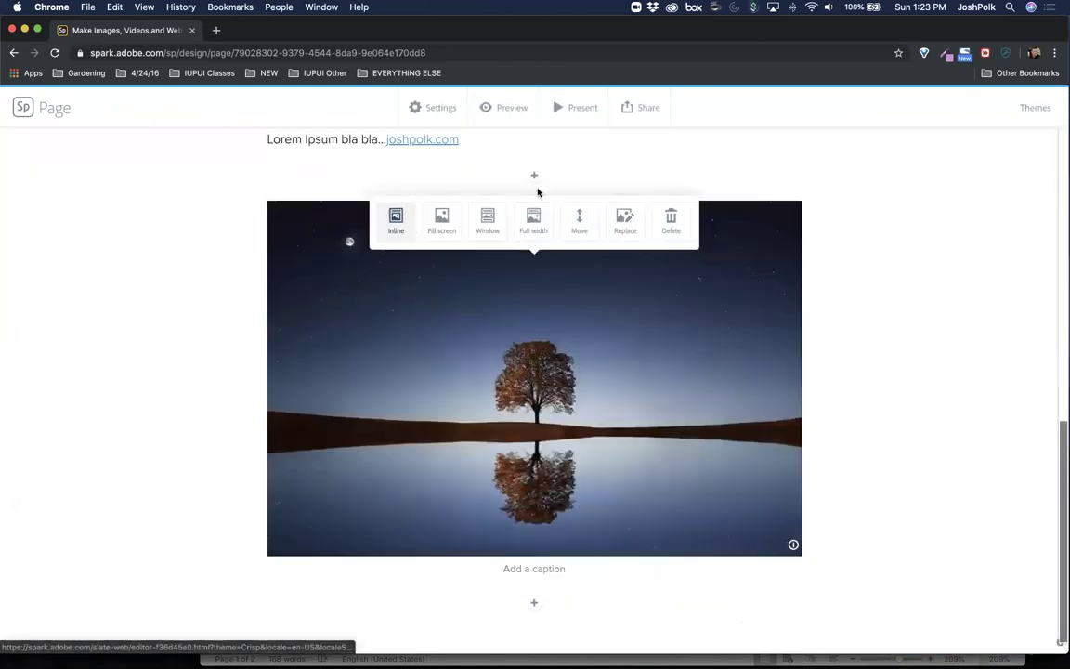
- Try the Fill screen and Window layouts on the tree photo, then set it back to Inline
left_click(452, 219)
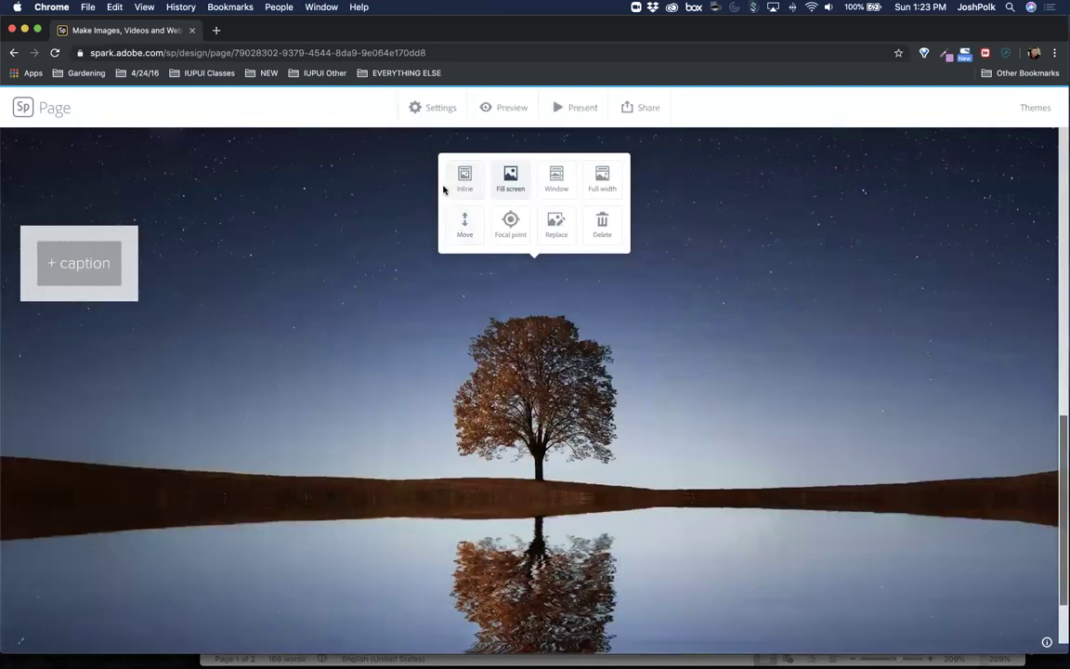
left_click(454, 186)
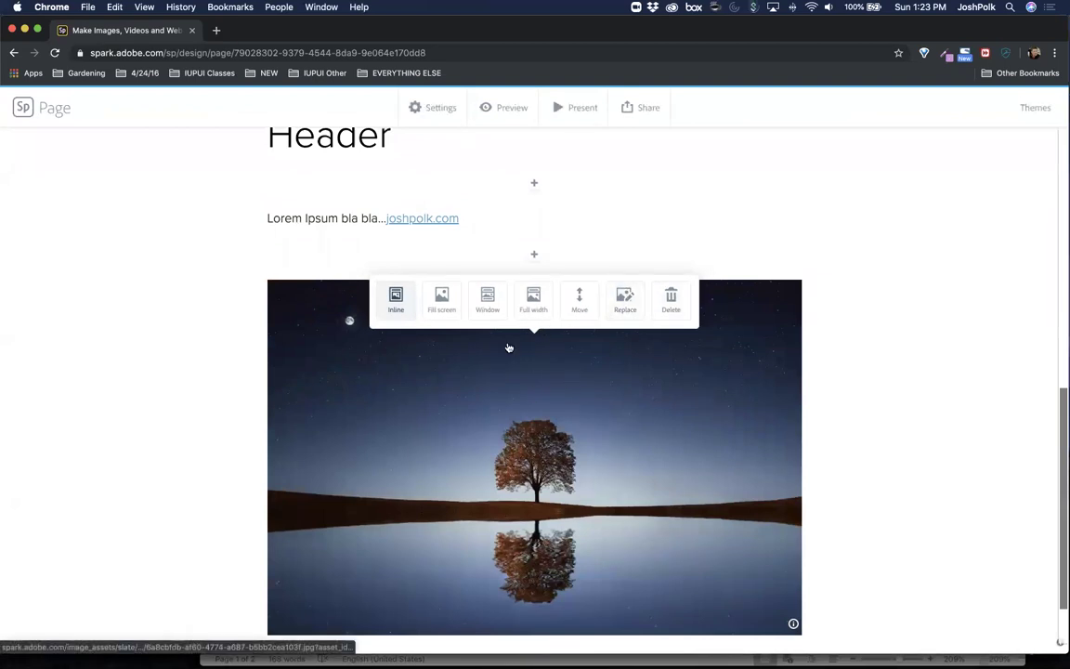
left_click(490, 307)
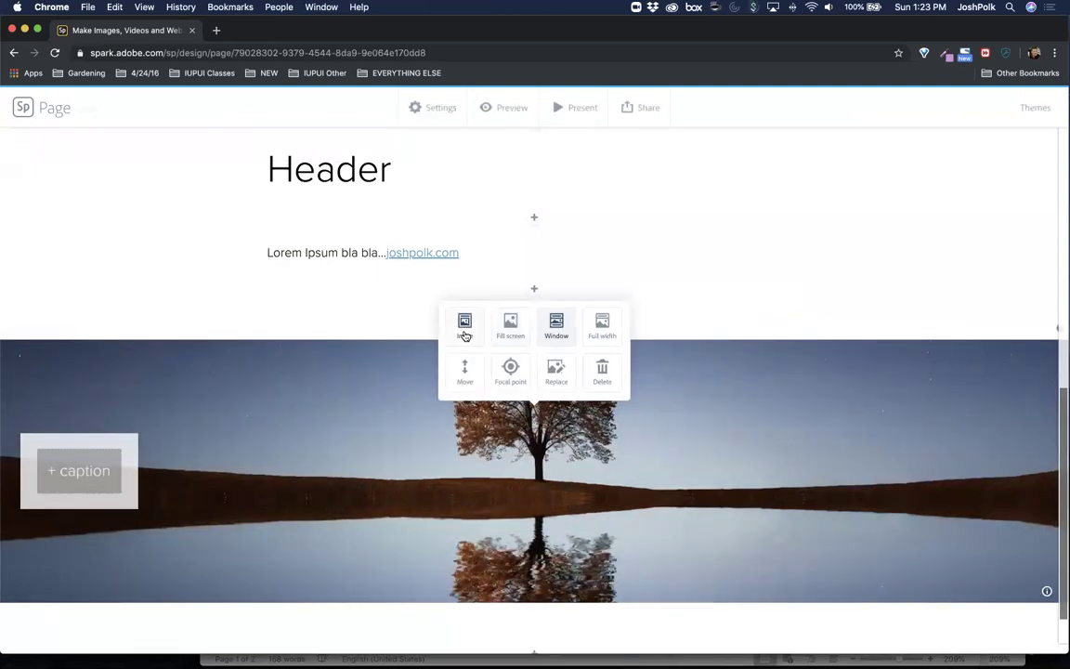
left_click(464, 333)
scroll(712, 374, "down", 1)
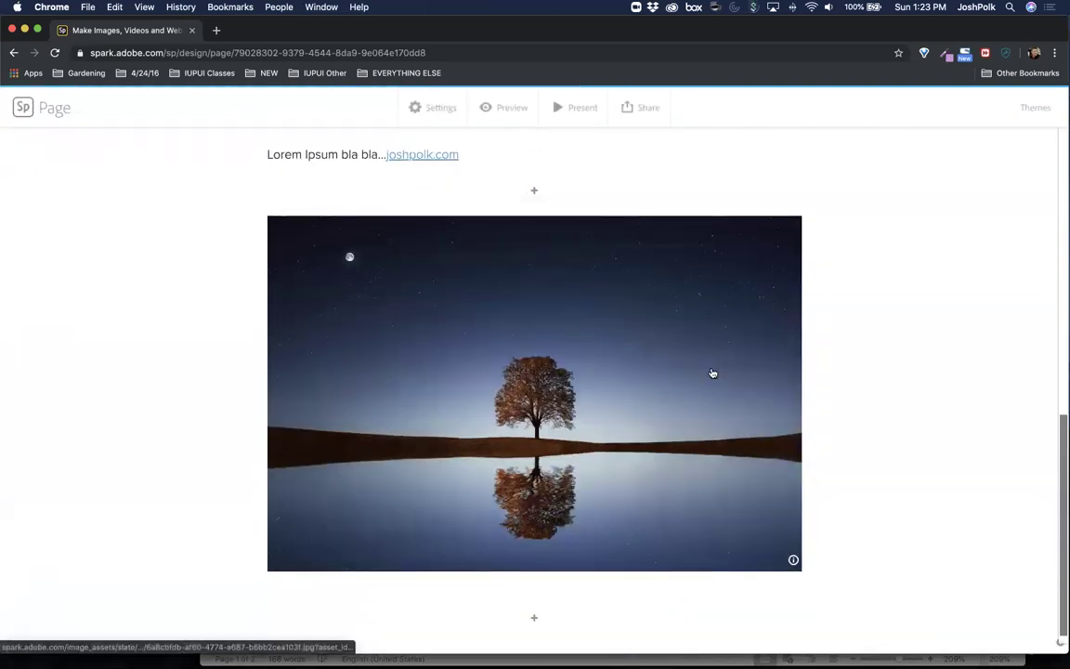
scroll(583, 302, "up", 2)
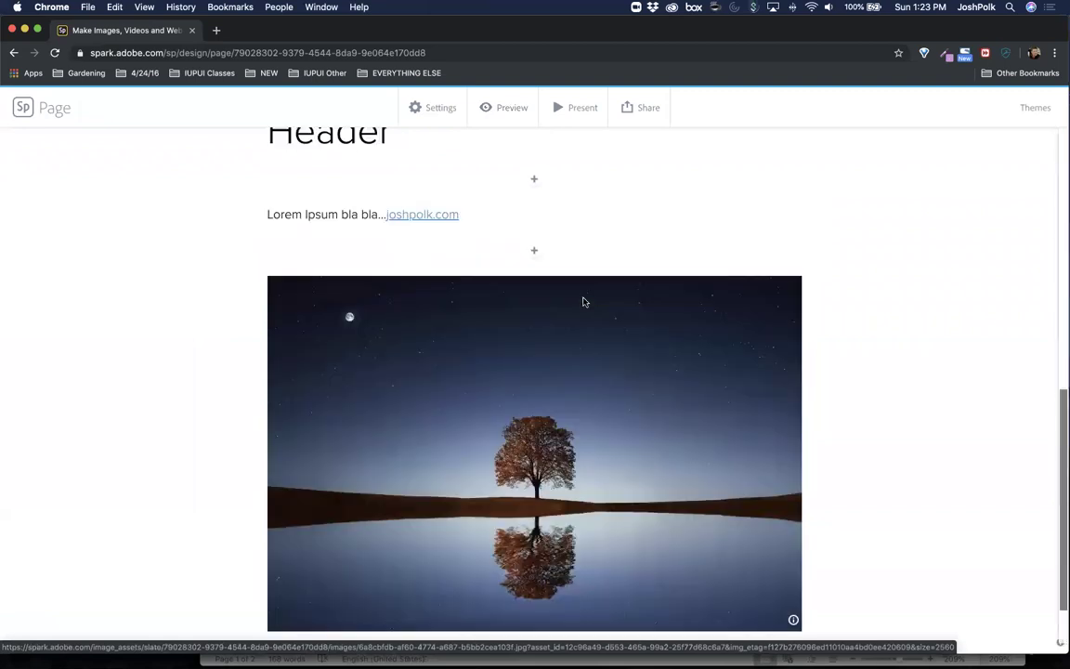
scroll(622, 338, "up", 10)
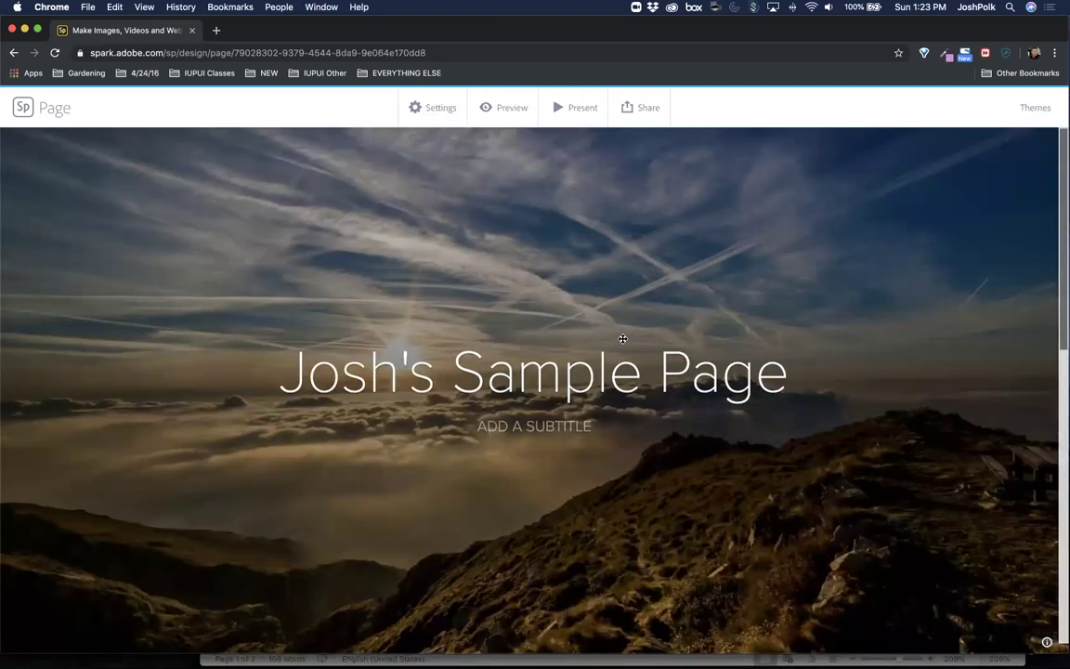
scroll(622, 338, "down", 5)
scroll(621, 337, "up", 5)
left_click(446, 110)
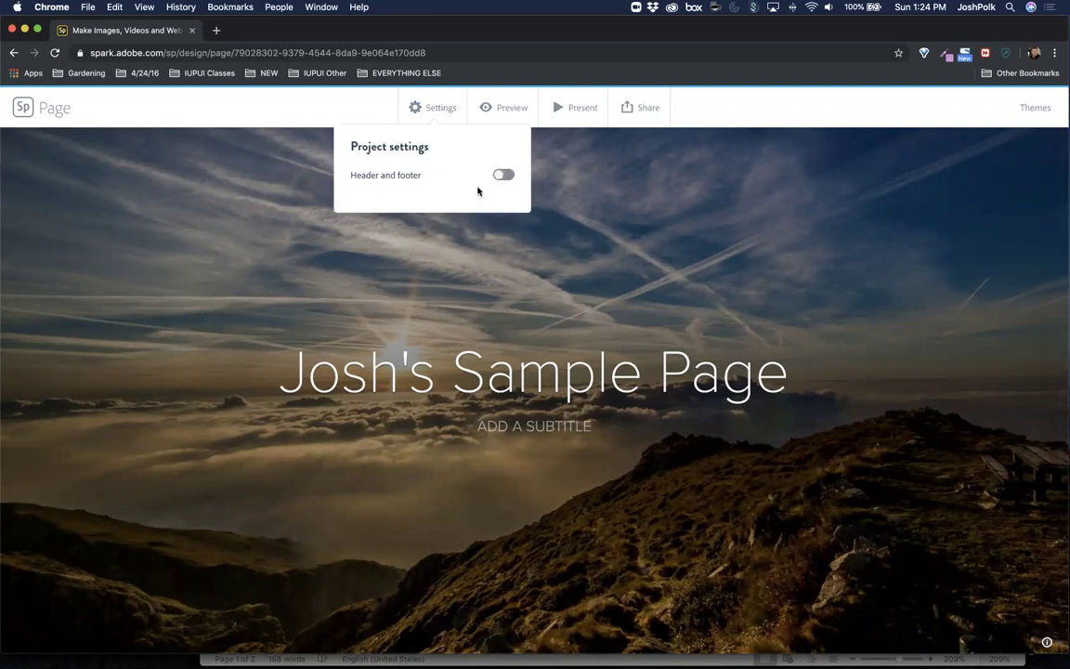
left_click(453, 106)
left_click(520, 112)
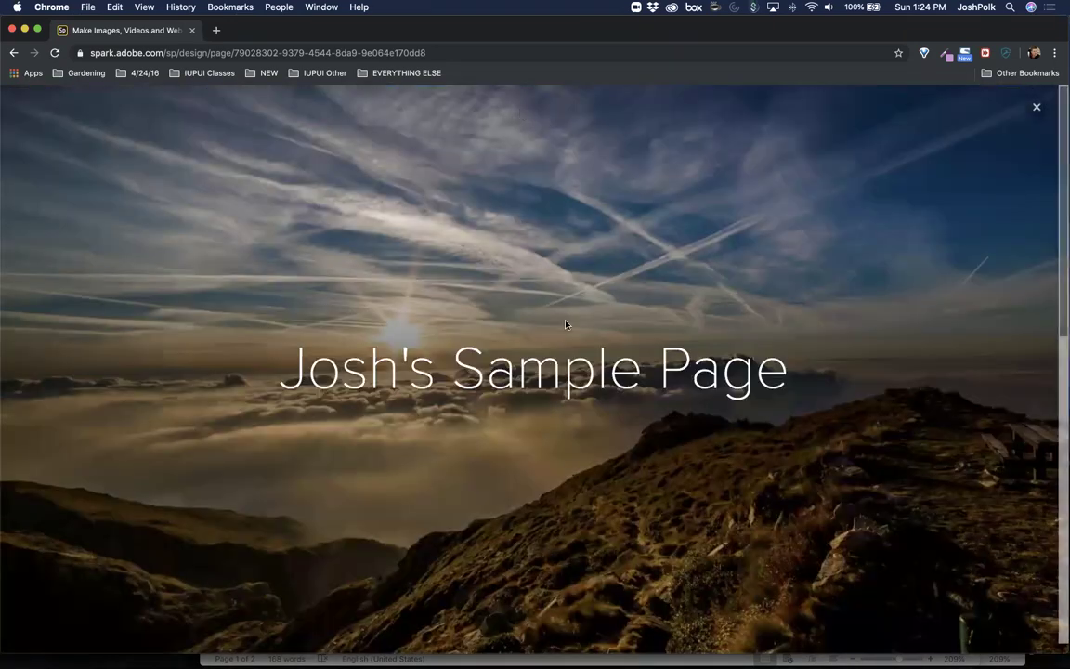
scroll(571, 327, "down", 10)
scroll(574, 328, "up", 10)
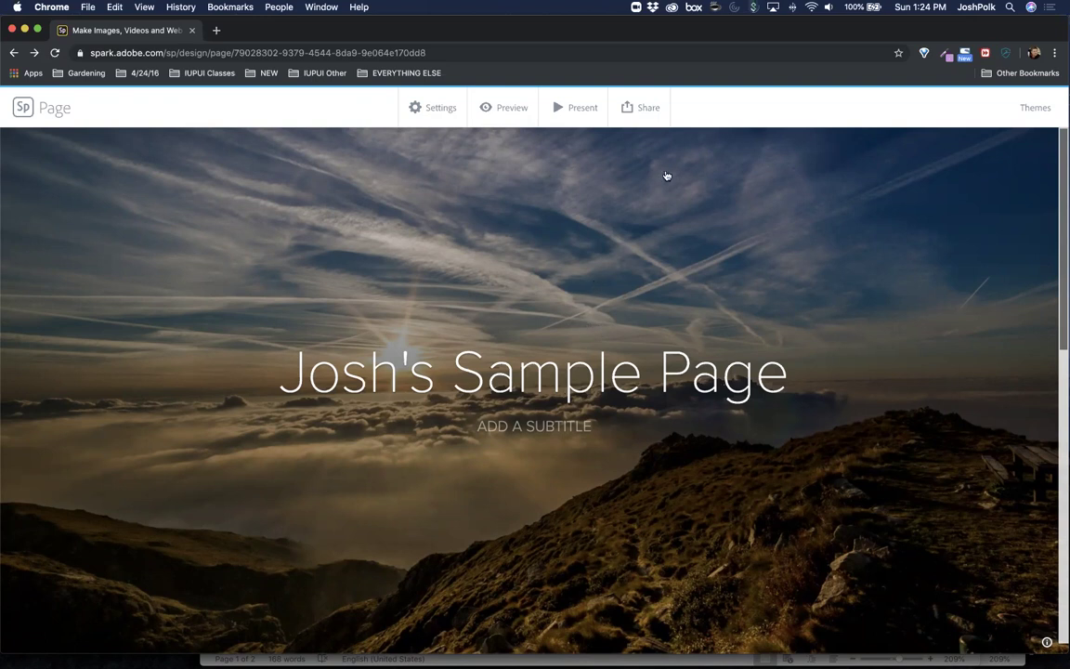
scroll(728, 198, "down", 10)
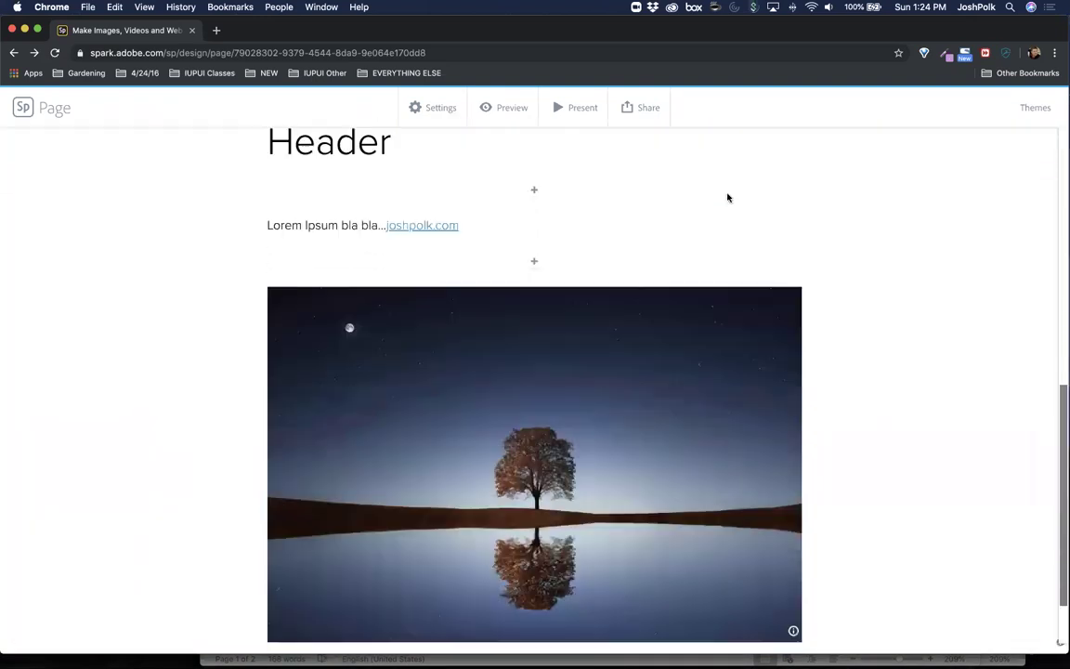
scroll(728, 198, "up", 10)
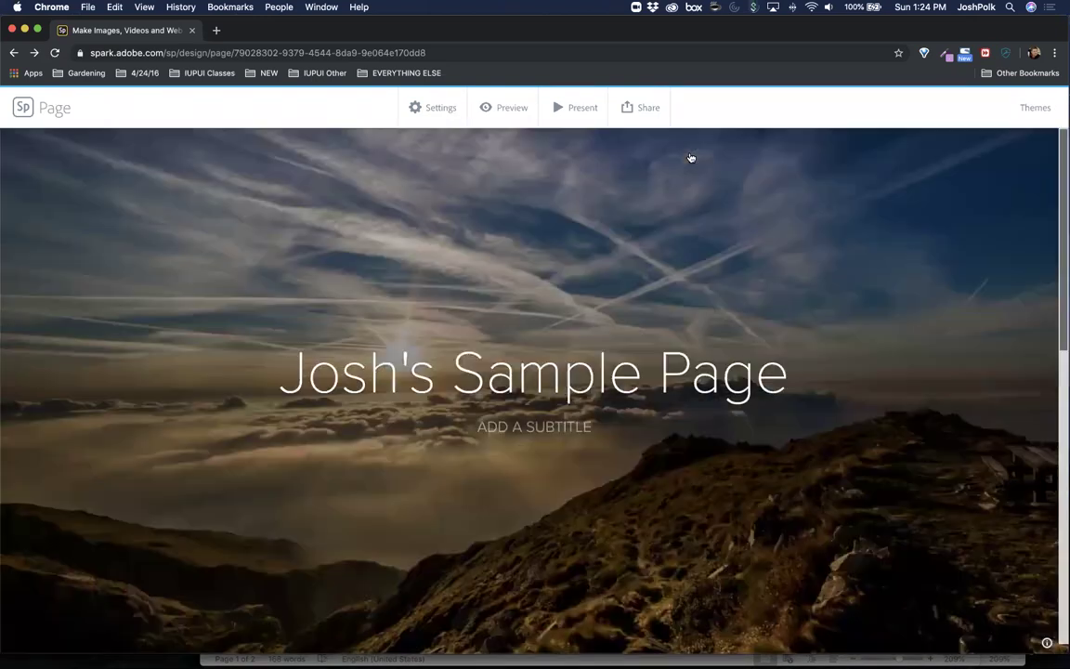
- Start publishing with a shareable link and set the page category to Education
left_click(643, 109)
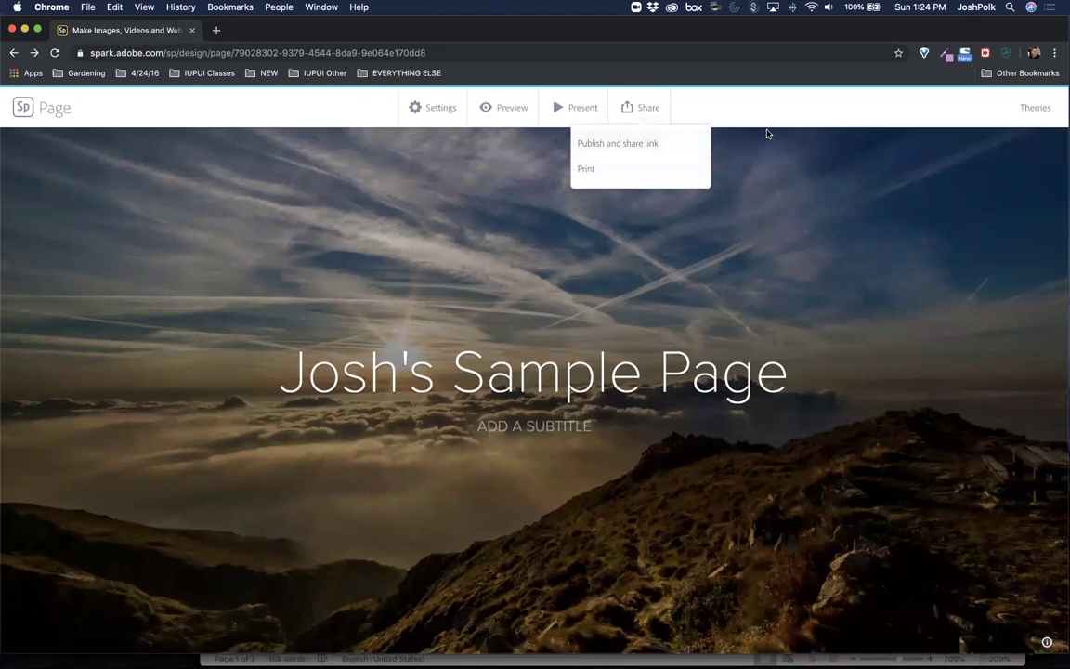
left_click(638, 145)
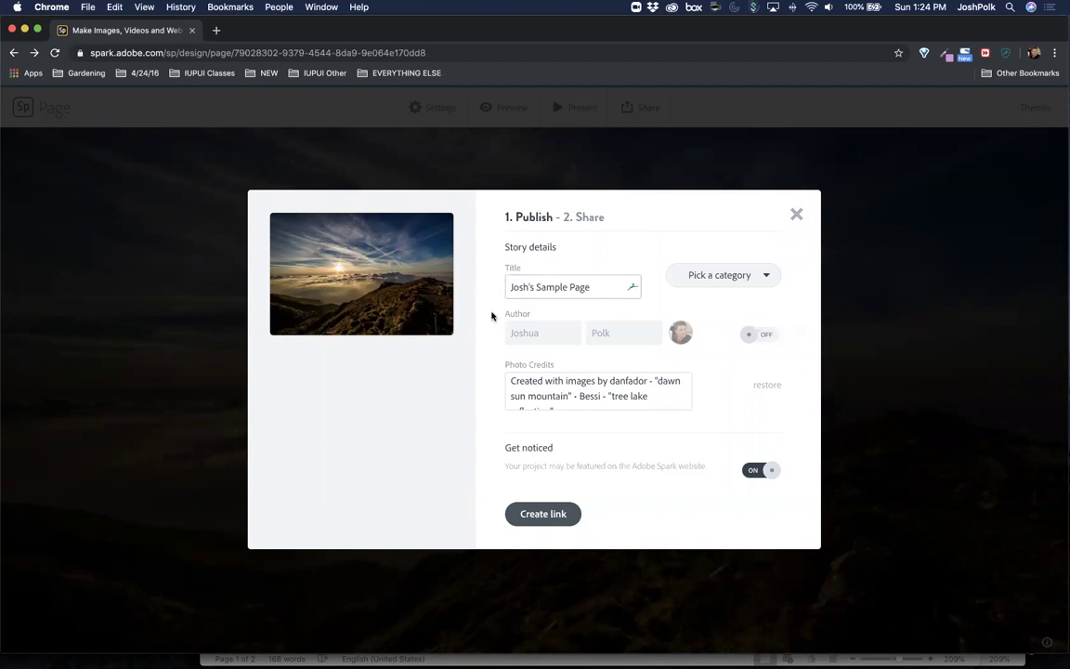
left_click(721, 278)
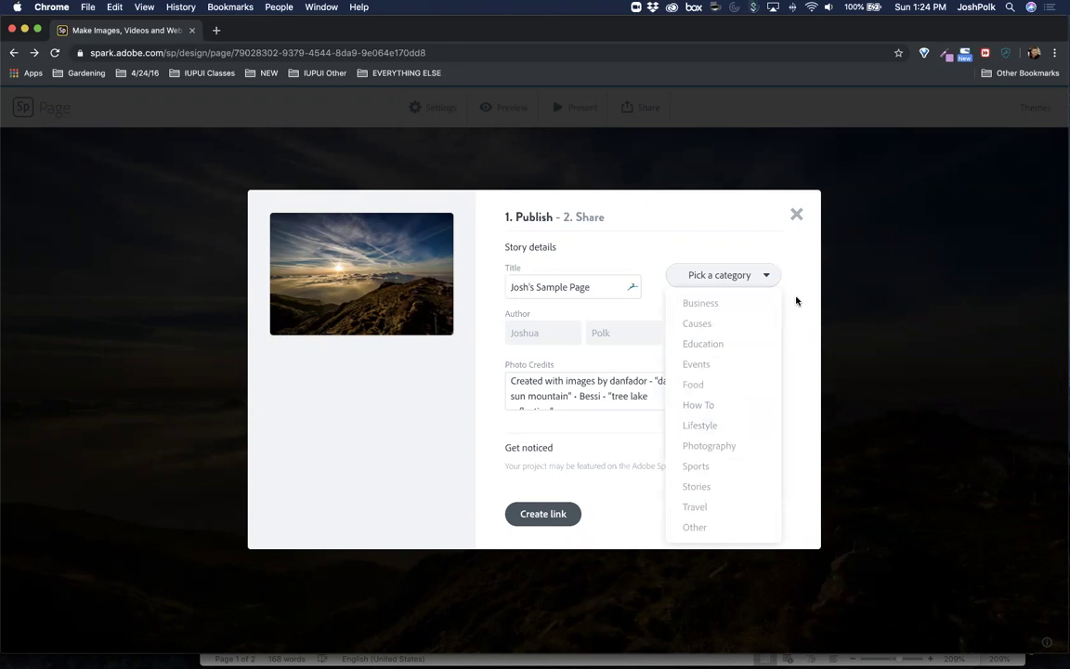
left_click(728, 341)
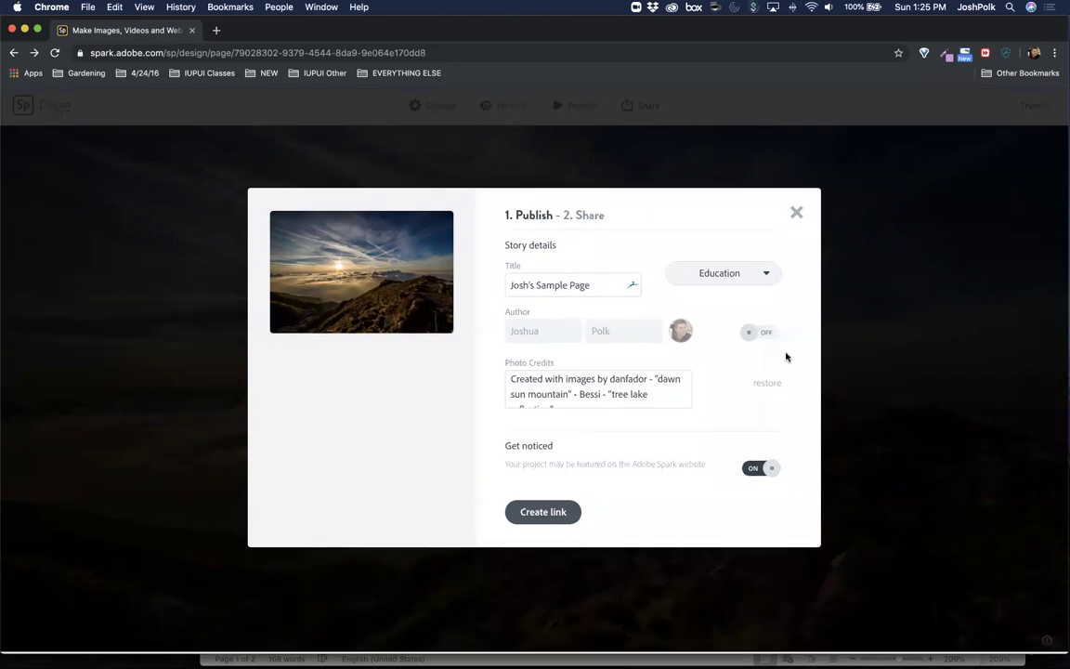
- Toggle the author name on and off, turn Get noticed off, and create the link
left_click(757, 341)
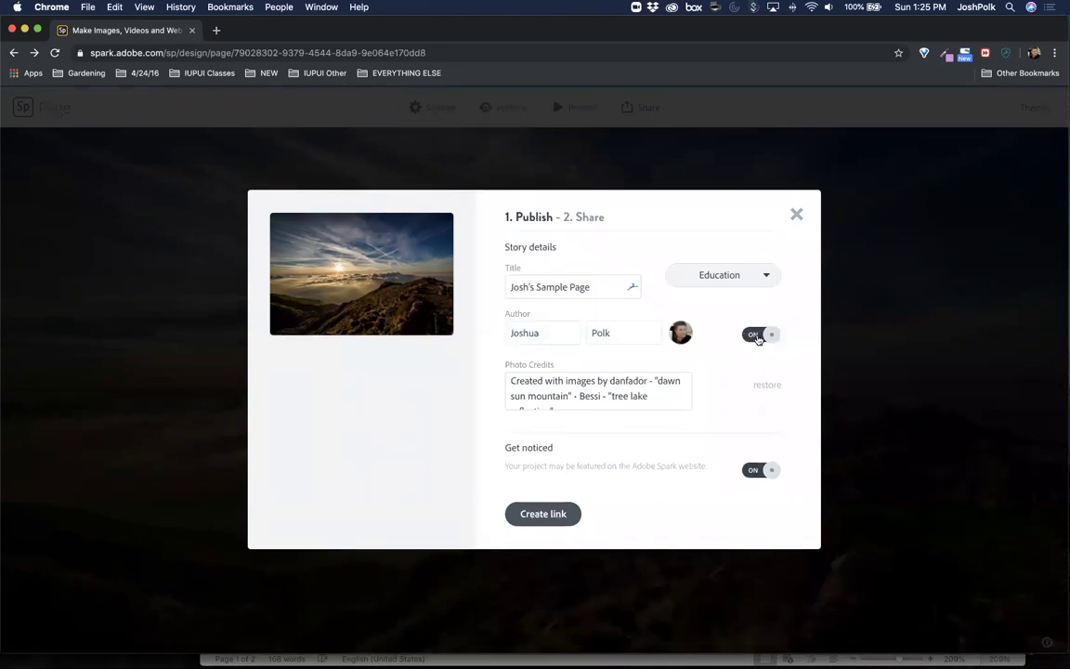
left_click(771, 340)
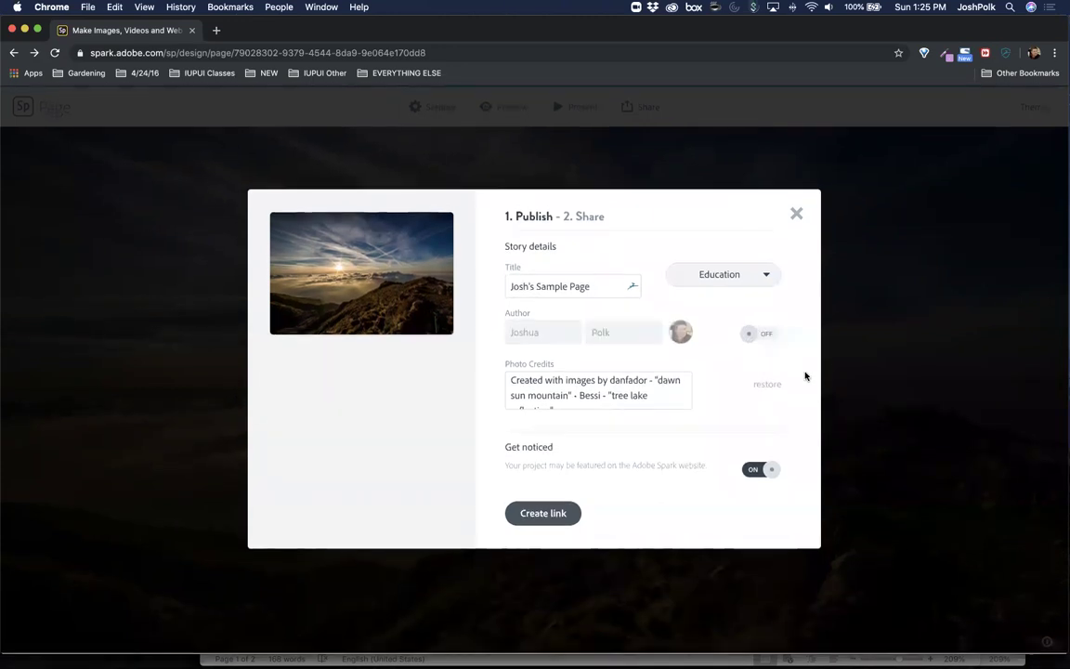
scroll(599, 387, "down", 1)
scroll(560, 397, "up", 1)
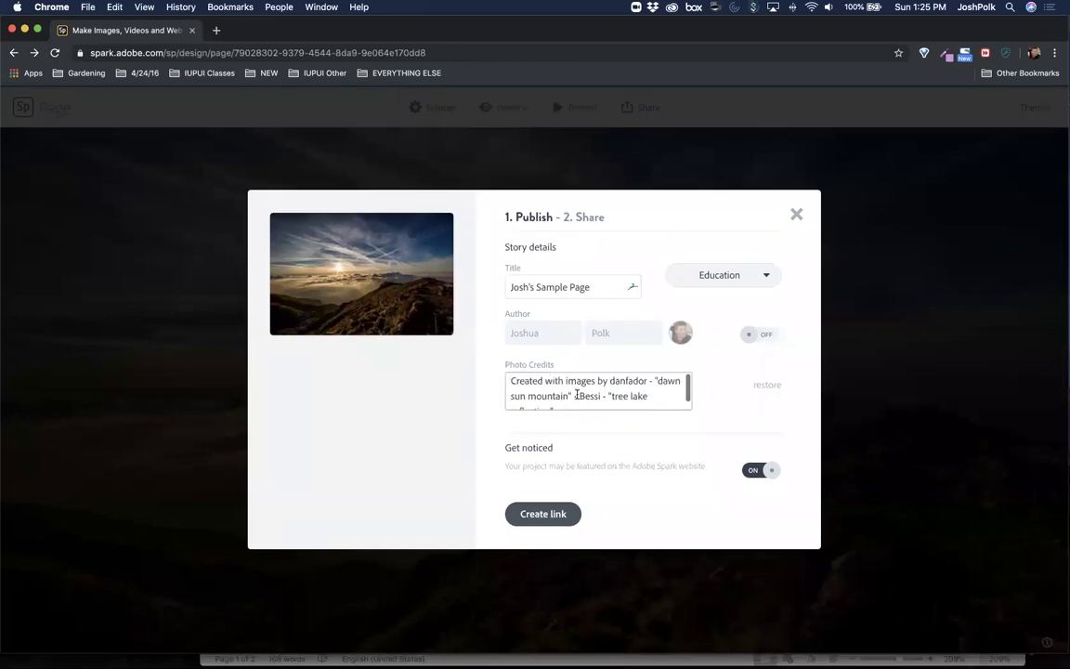
scroll(575, 399, "down", 1)
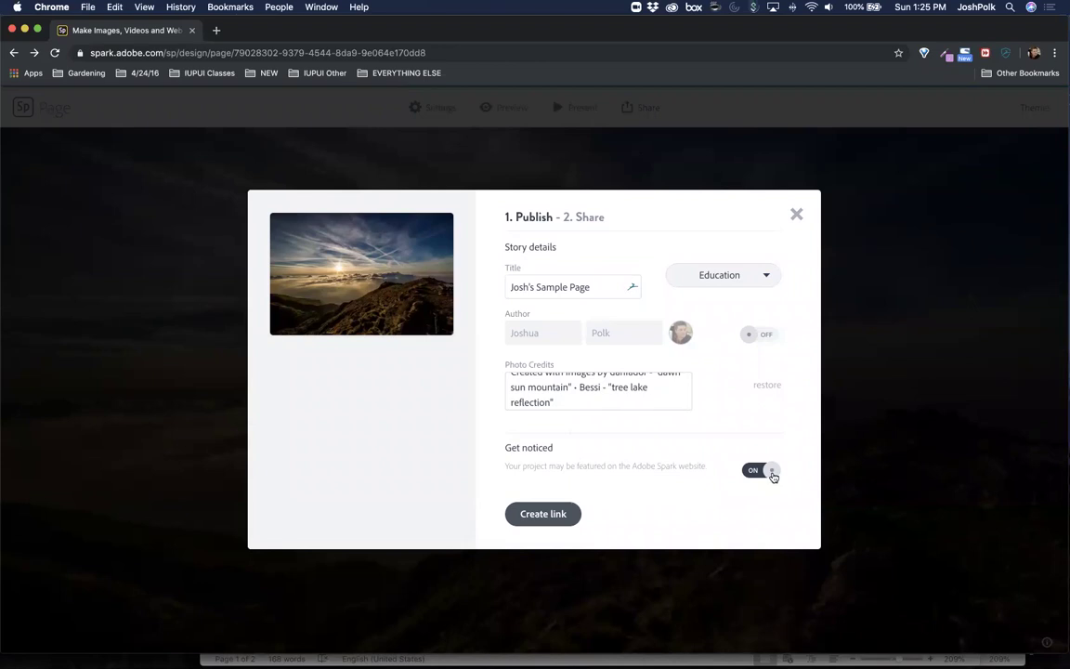
left_click(771, 472)
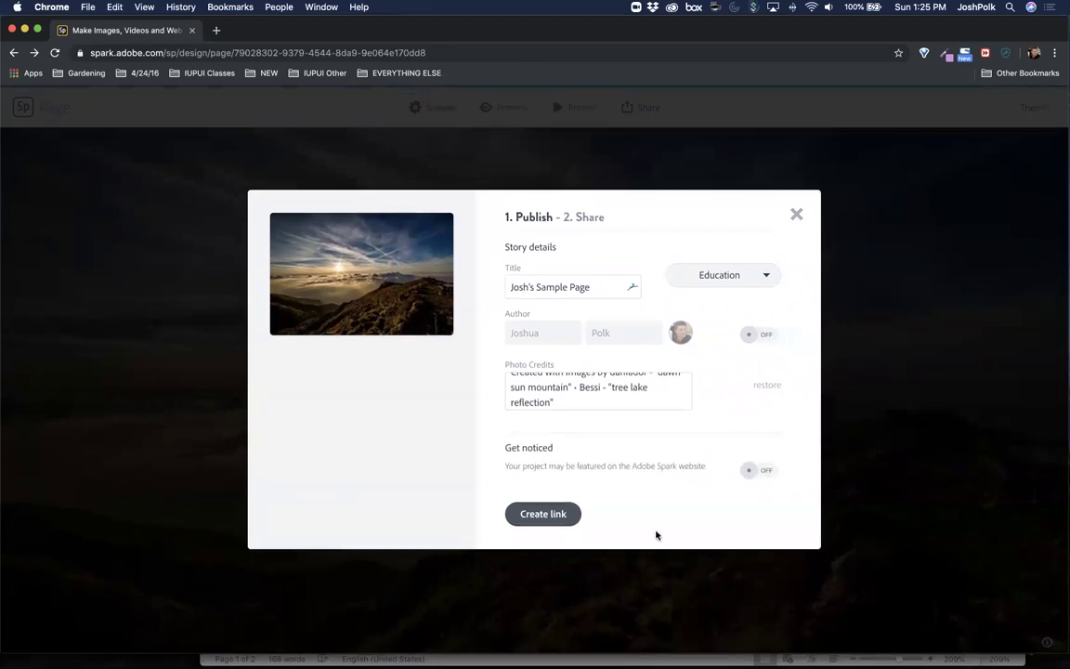
left_click(550, 515)
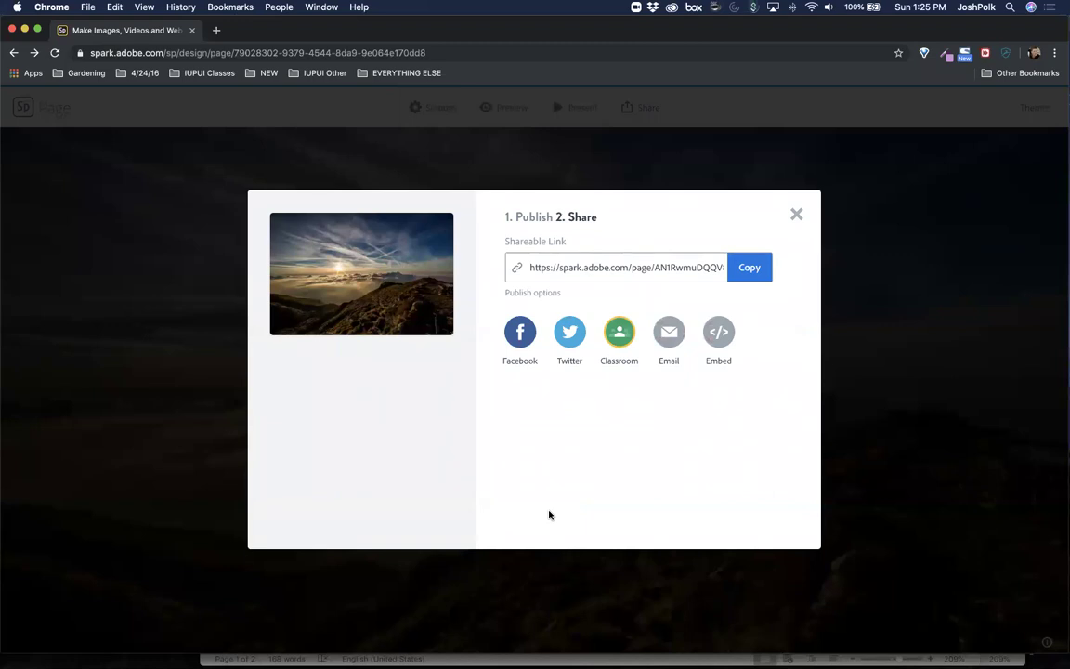
- Copy the page's shareable link to the clipboard
left_click(750, 269)
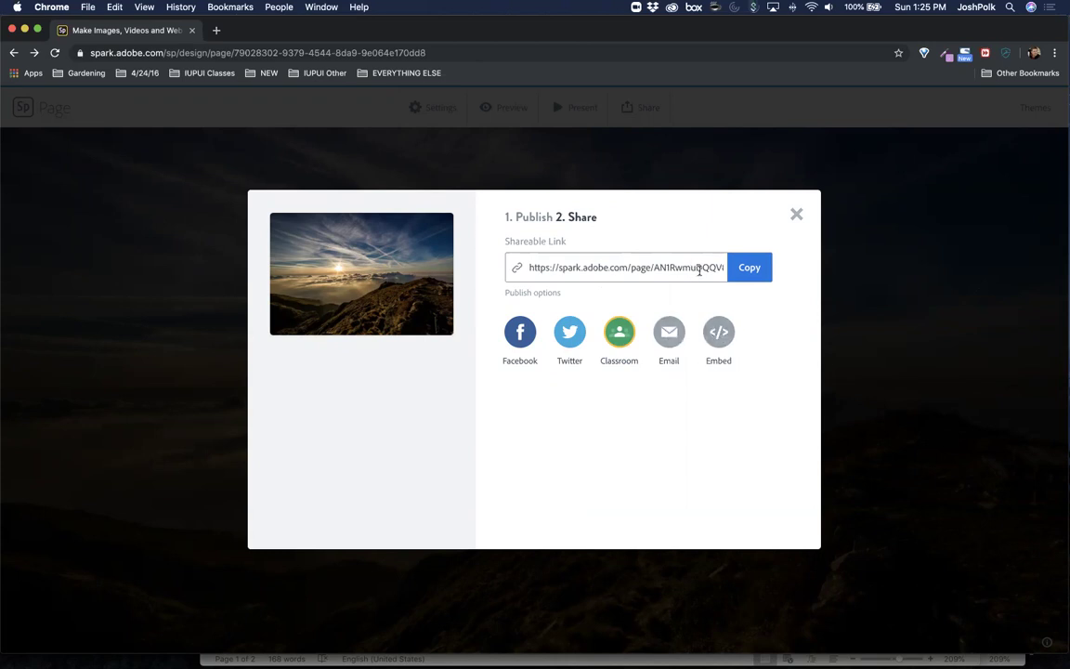
left_click(761, 272)
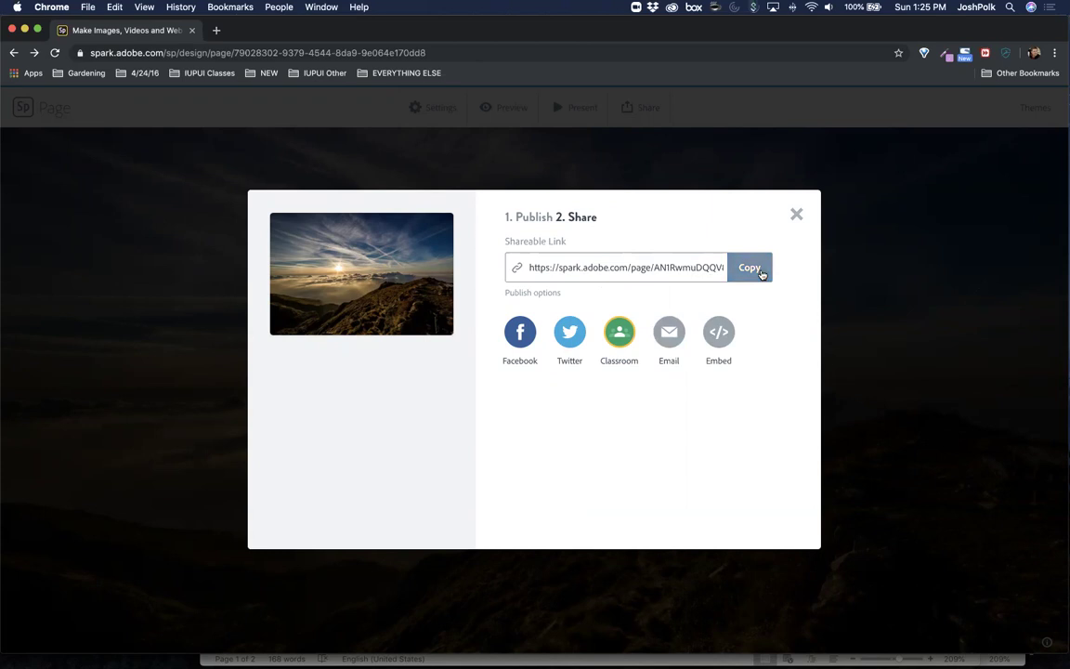
- Close the share window, enter 'NEW SUBTITLE' as the page subtitle, and review the header section
left_click(797, 216)
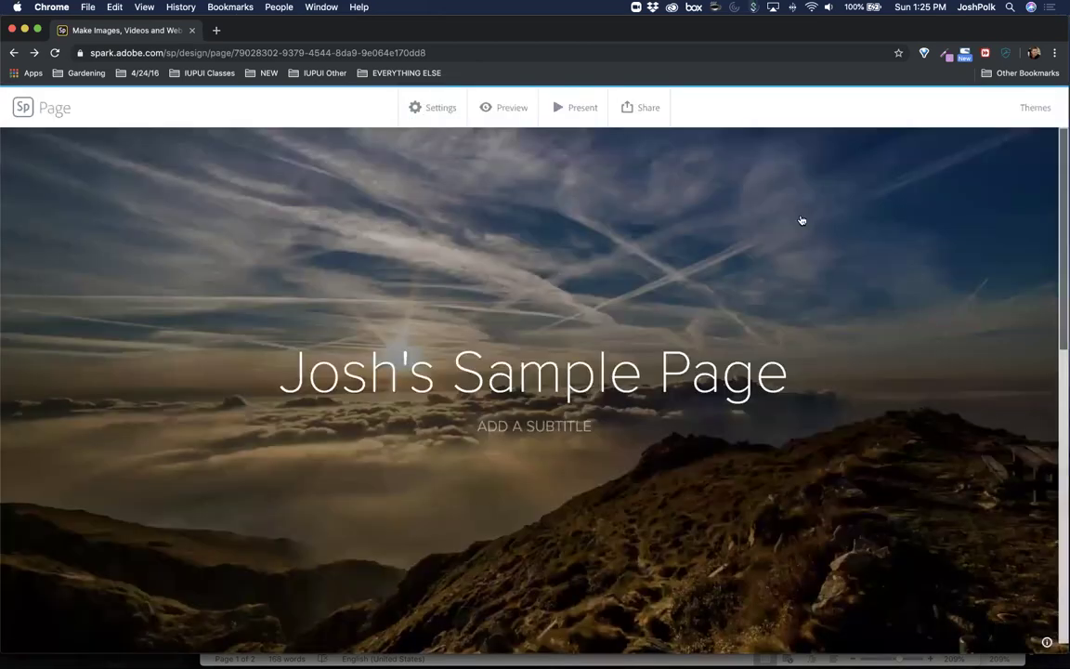
scroll(581, 381, "down", 2)
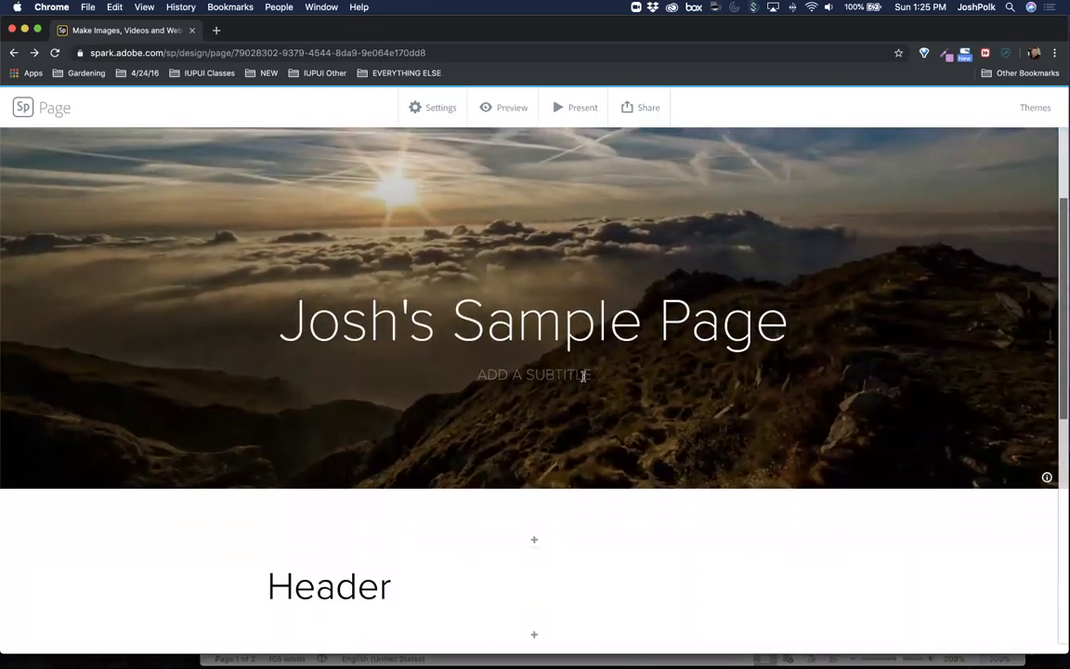
type("N")
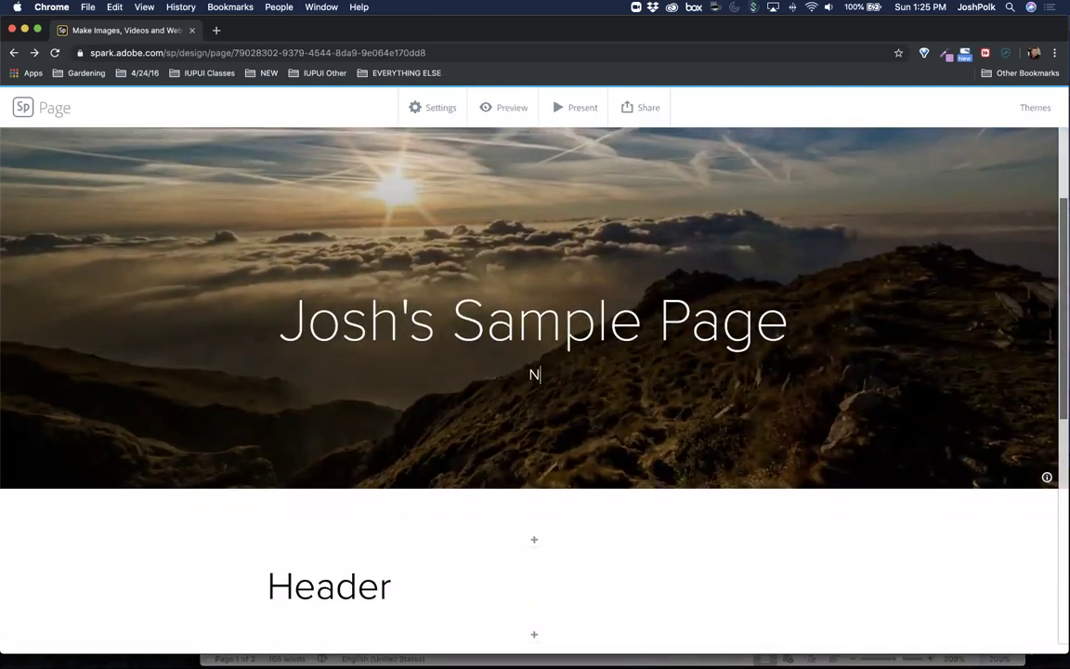
type("EW SUBTITLE")
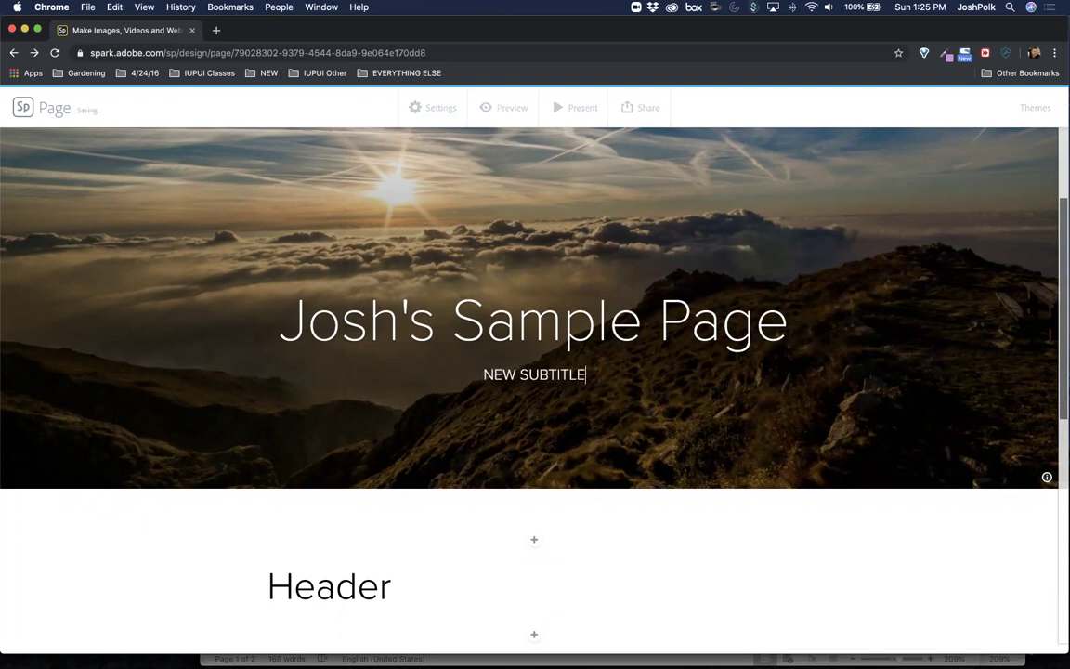
scroll(609, 392, "up", 2)
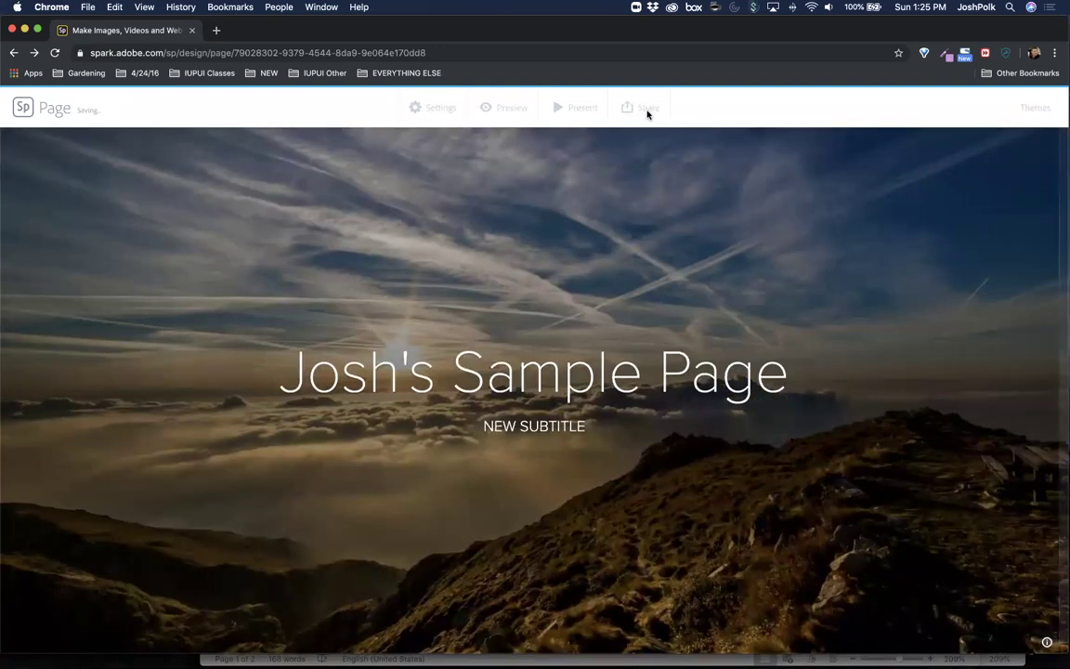
scroll(695, 208, "down", 6)
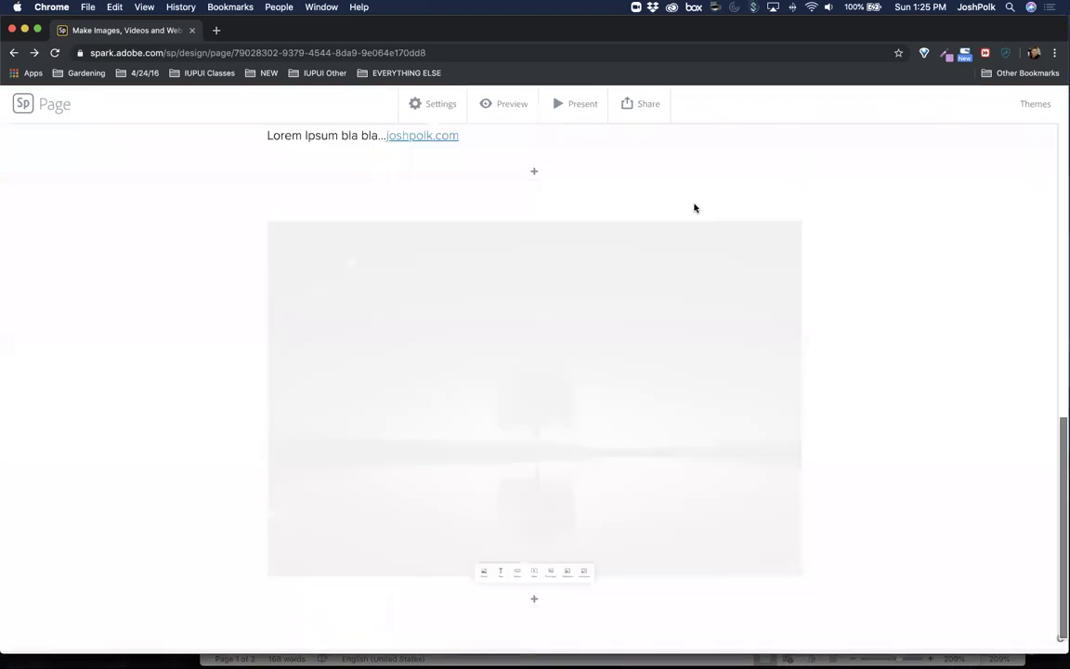
scroll(695, 207, "up", 2)
scroll(696, 207, "up", 5)
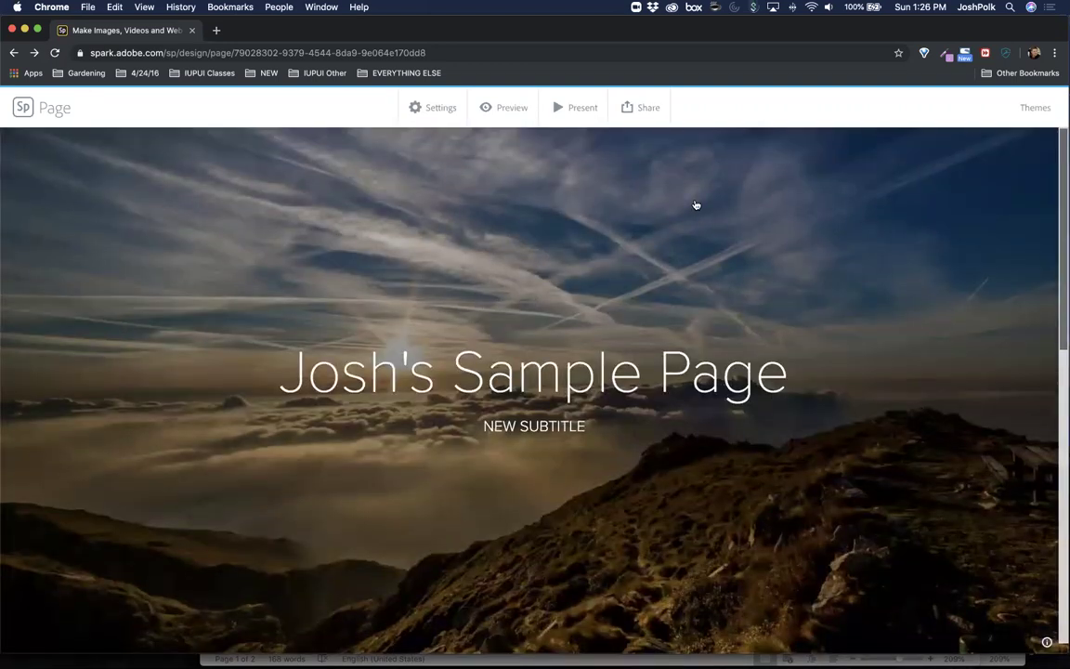
- Reopen the Publish and share link options for the page
left_click(649, 110)
left_click(639, 144)
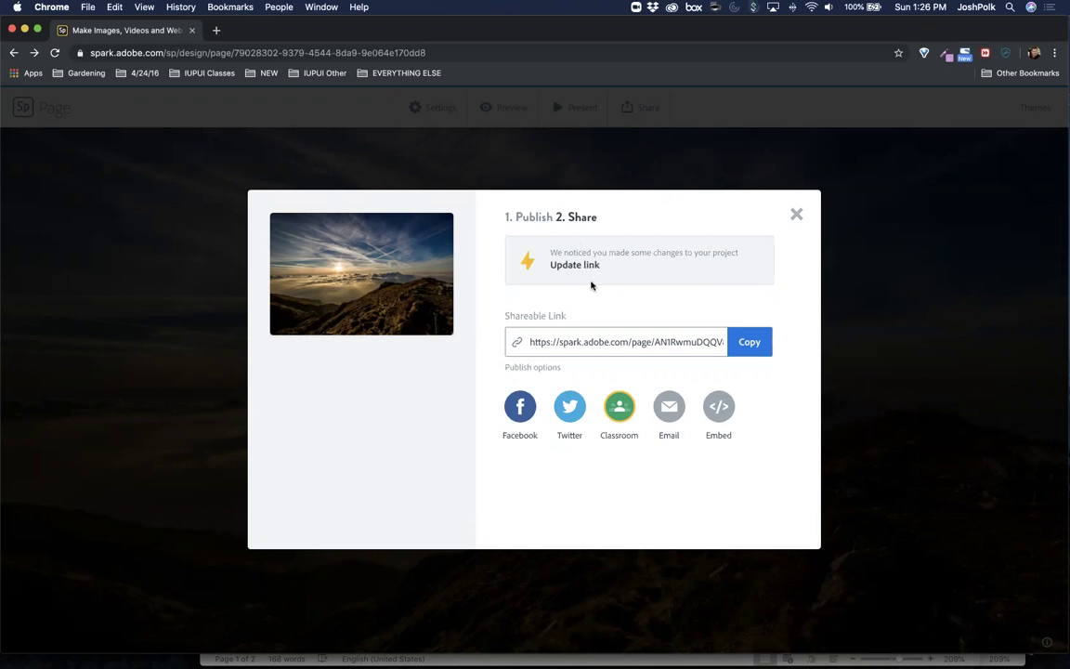
- Select the shareable link, open a new browser tab, and update the published link
left_click_drag(655, 341, 768, 344)
triple_click(680, 341)
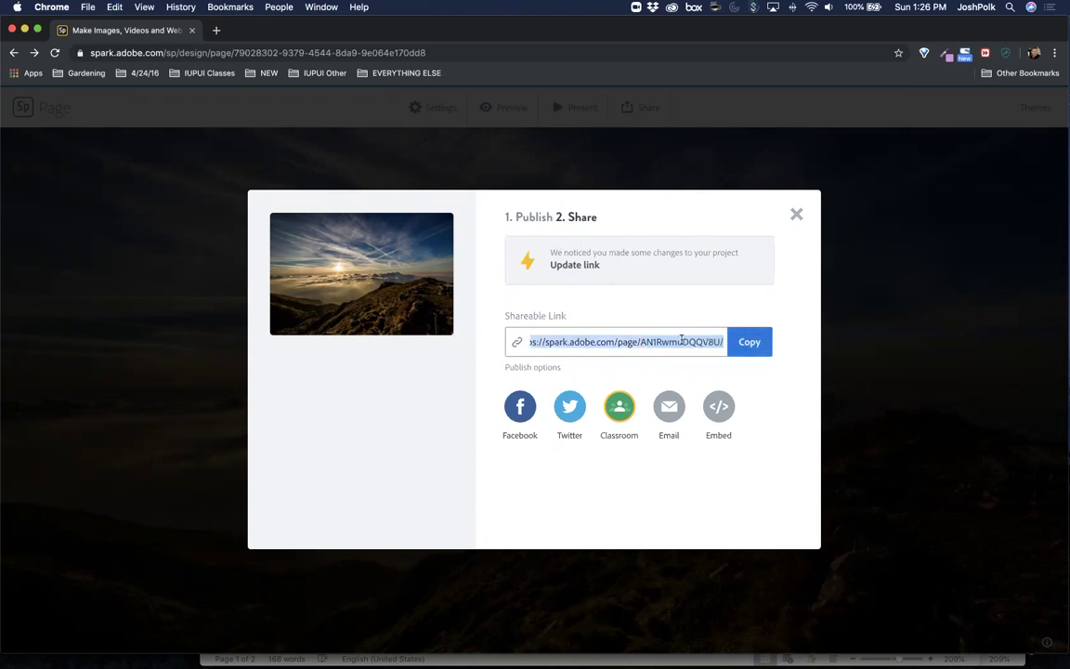
left_click(494, 55)
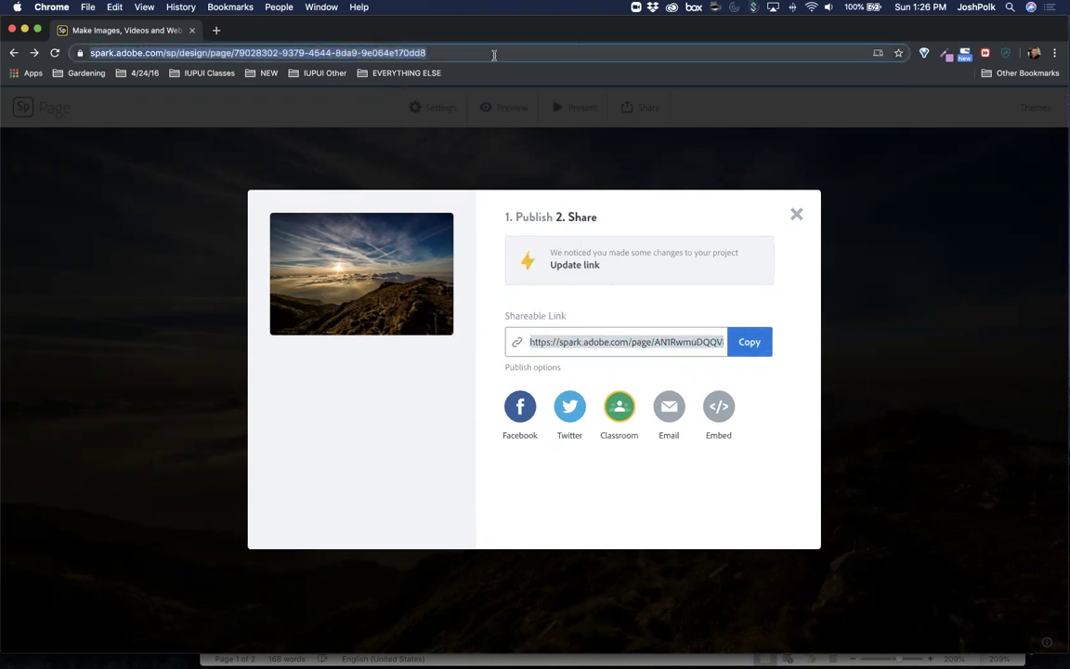
key("super+t")
key("super+v")
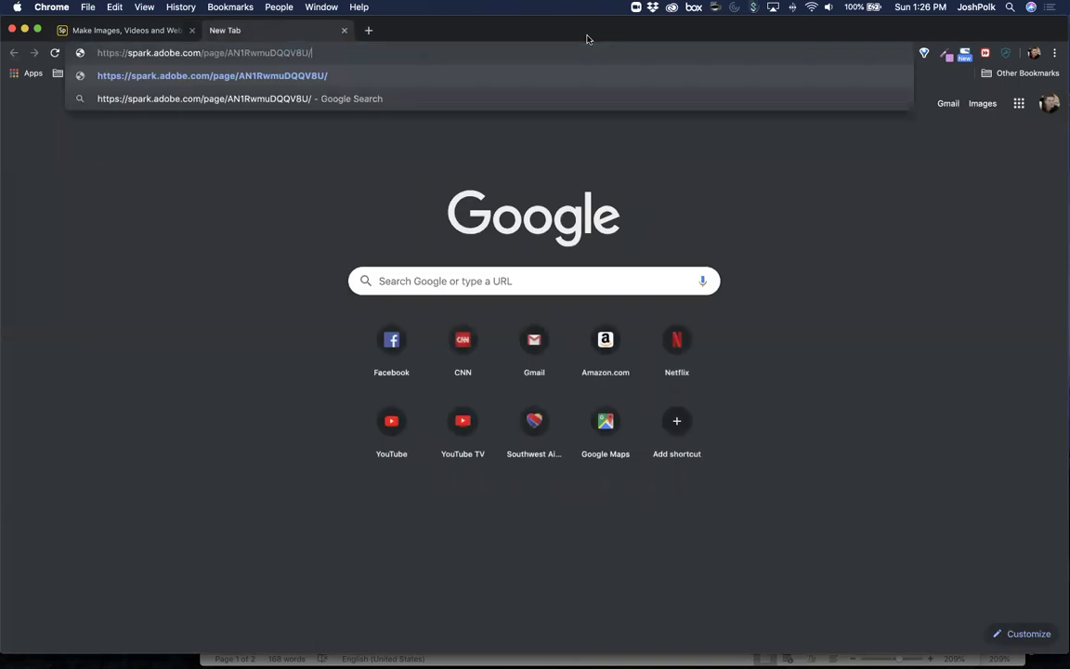
left_click(144, 31)
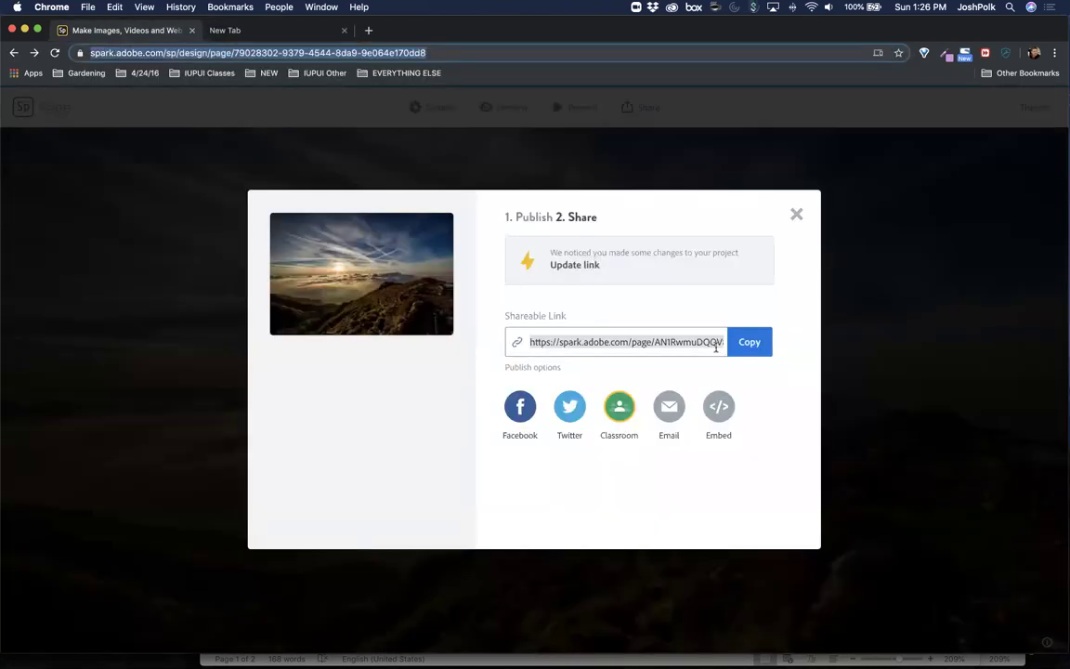
left_click(575, 266)
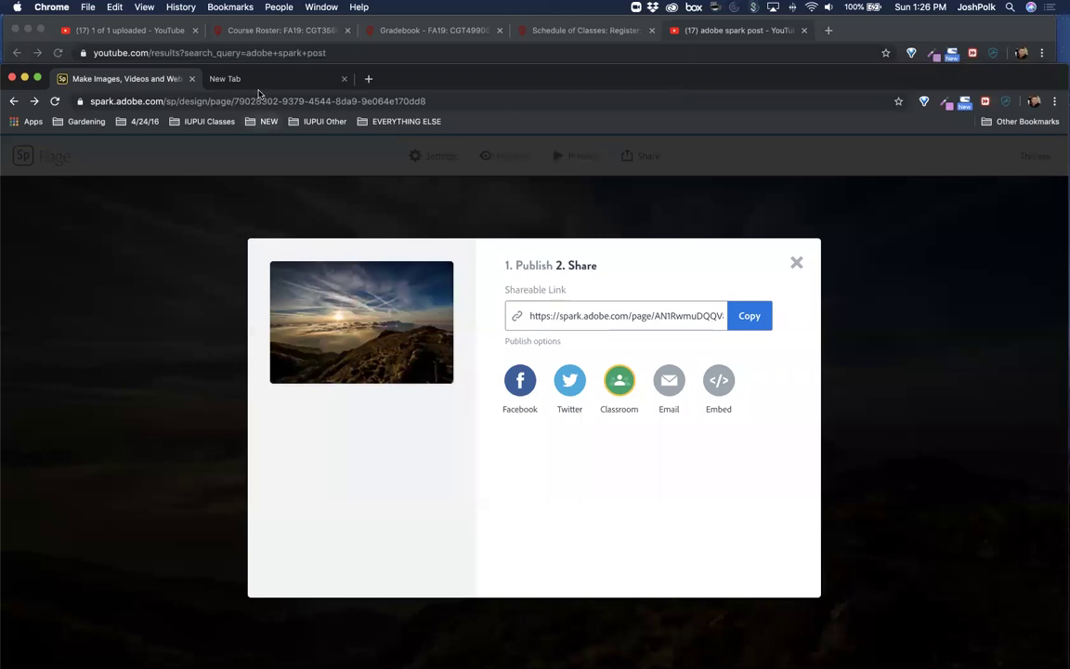
- Paste the link into the new tab and switch between it and the Spark tab
left_click(257, 84)
key("super+v")
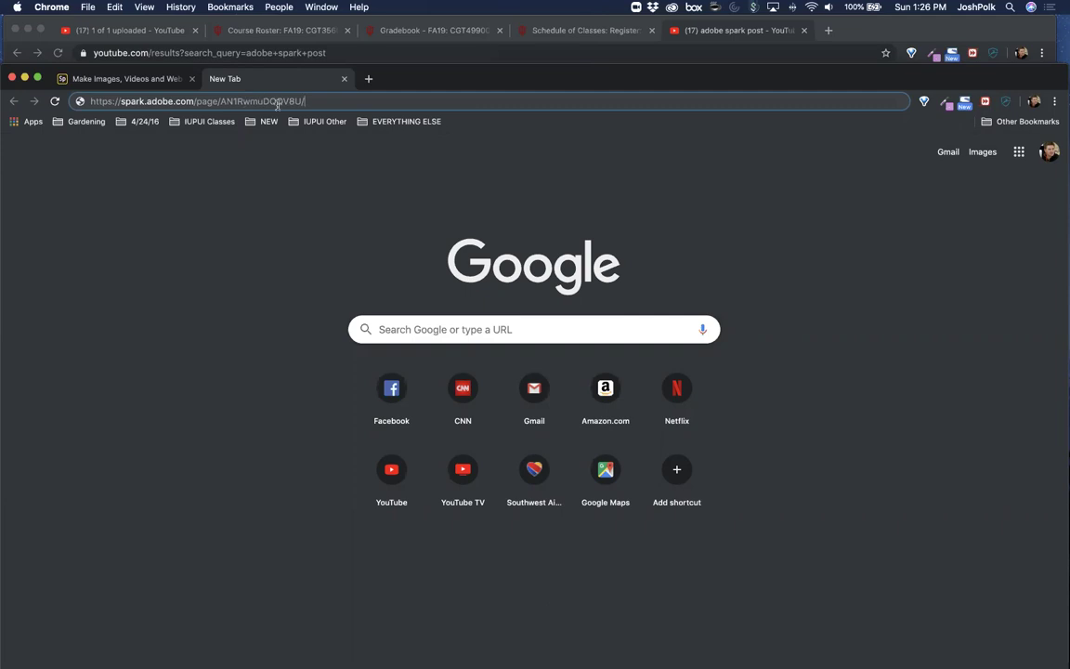
left_click(119, 78)
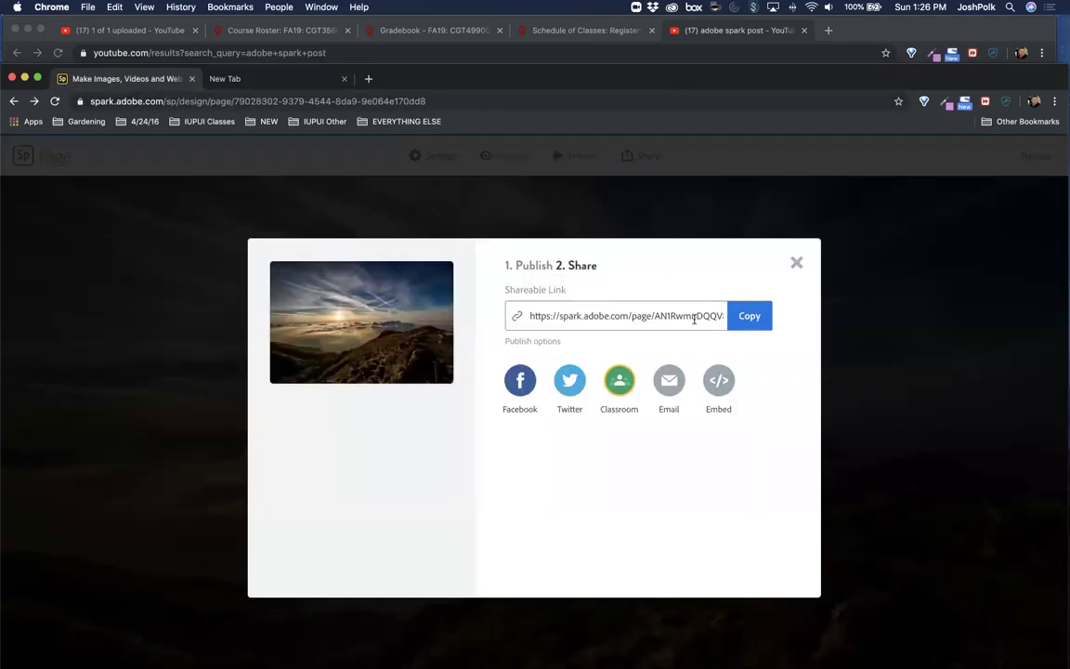
left_click(244, 80)
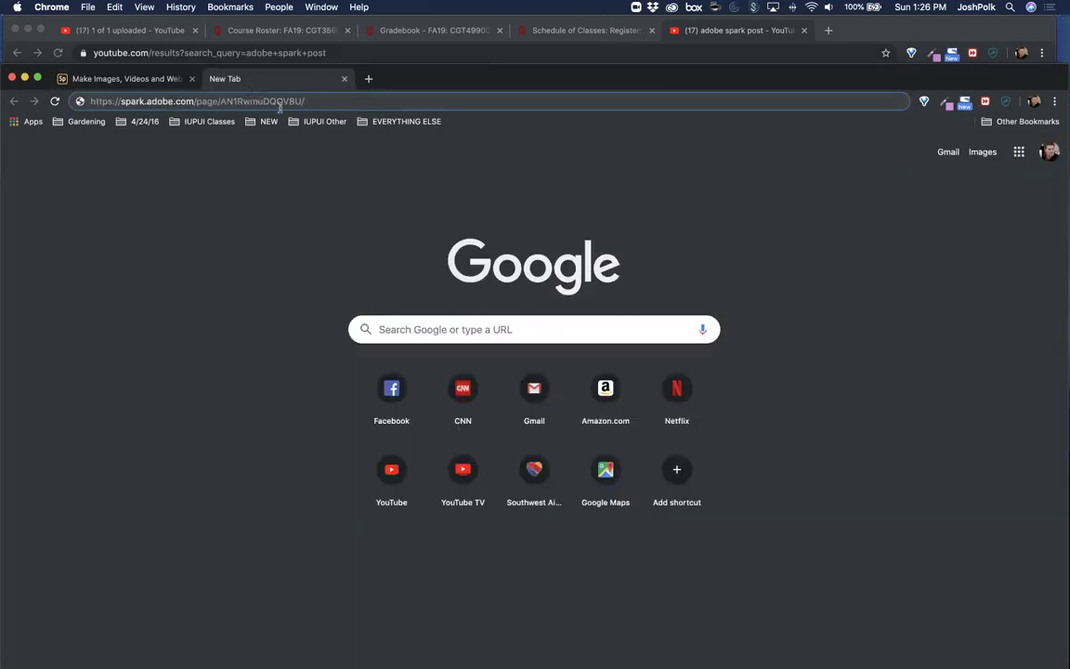
left_click(147, 80)
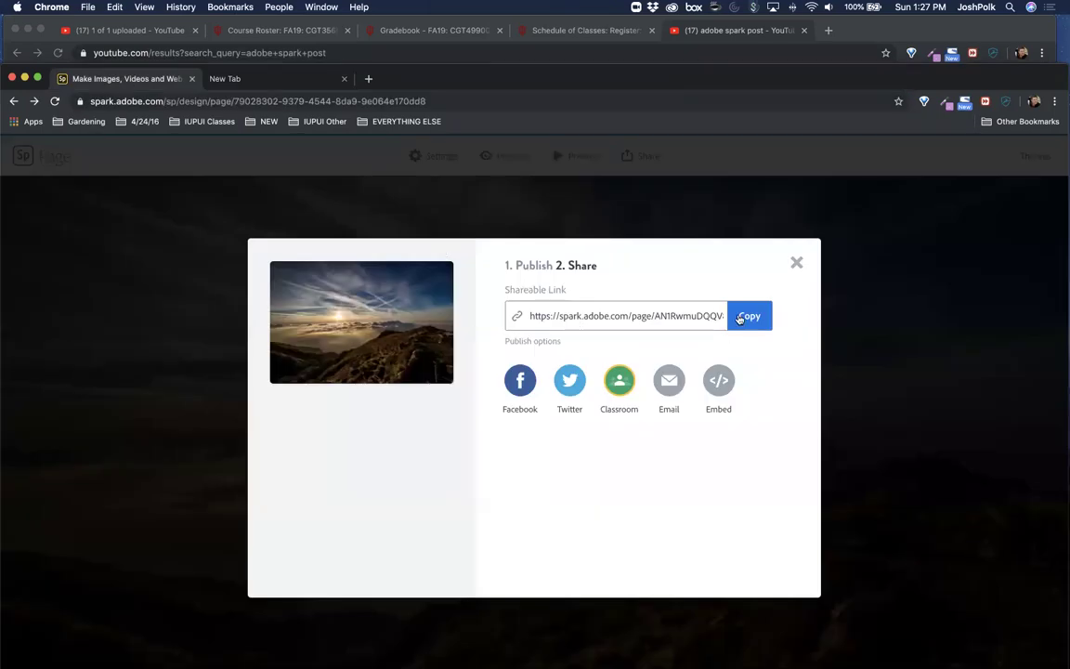
left_click(233, 79)
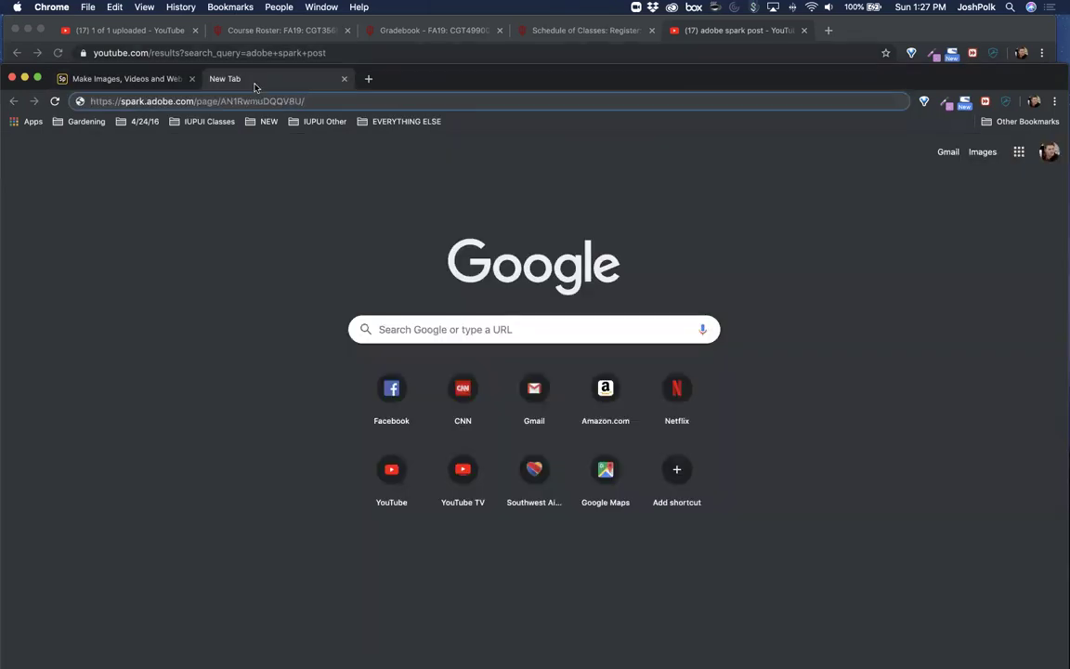
left_click_drag(420, 85, 427, 49)
left_click(103, 39)
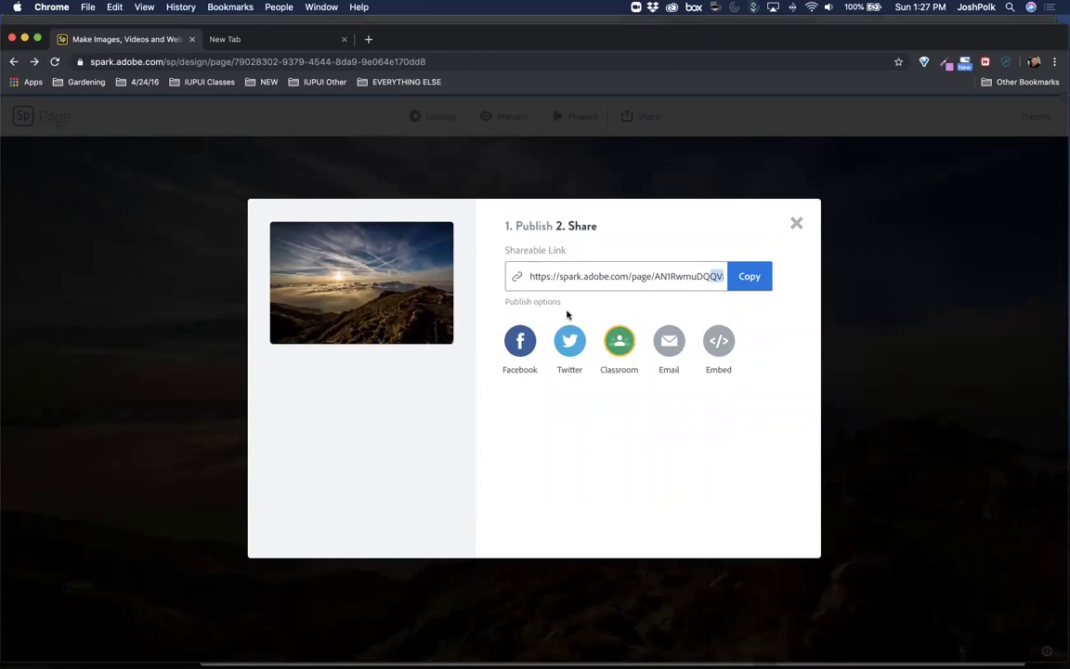
- Copy the shareable link again, load it in the new tab, and return to Spark
left_click(629, 276)
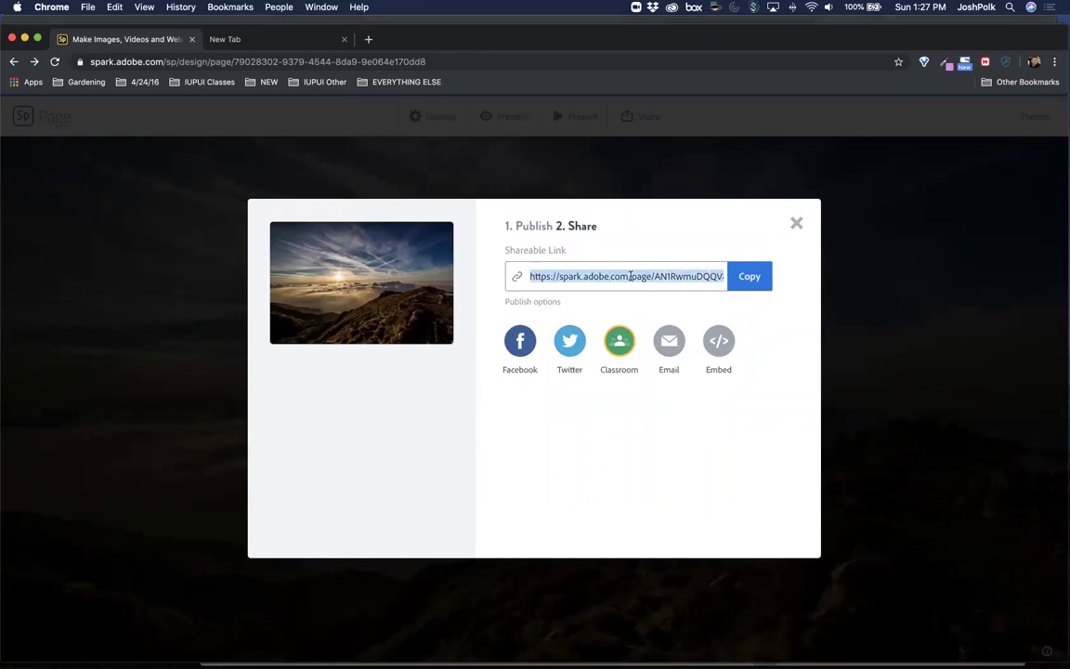
left_click(760, 279)
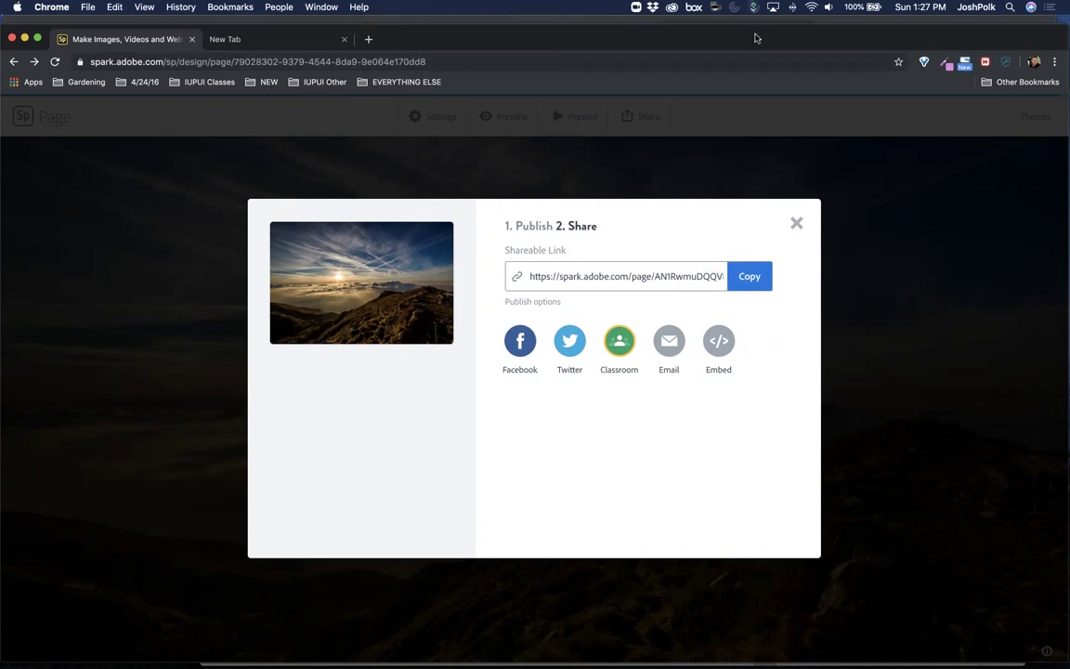
left_click_drag(757, 39, 749, 78)
left_click(238, 80)
key("super+v")
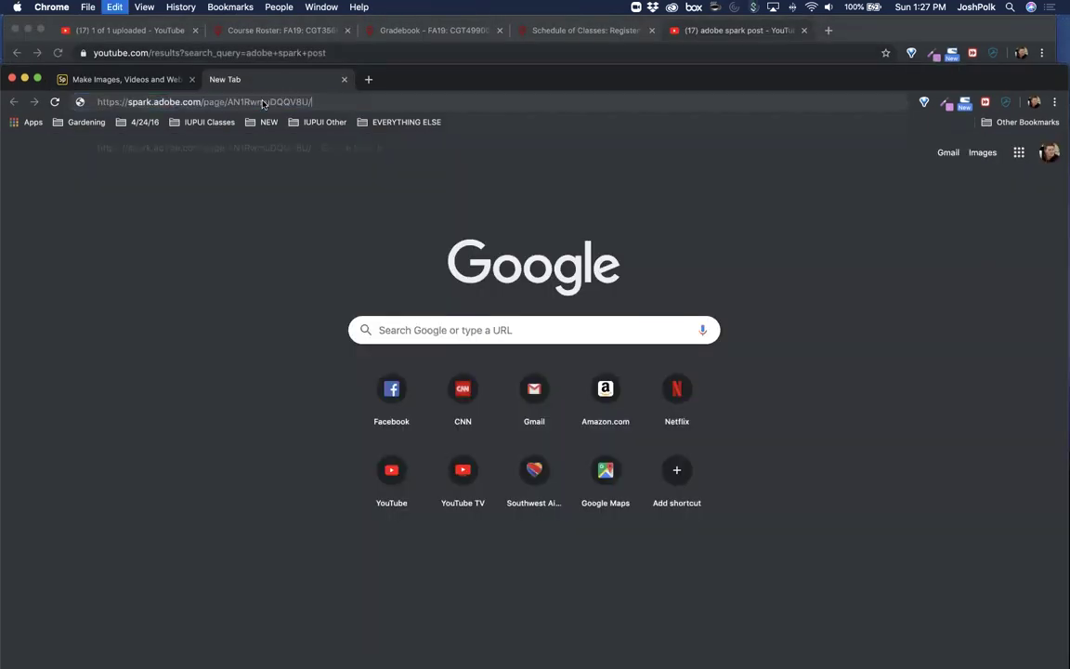
key("Return")
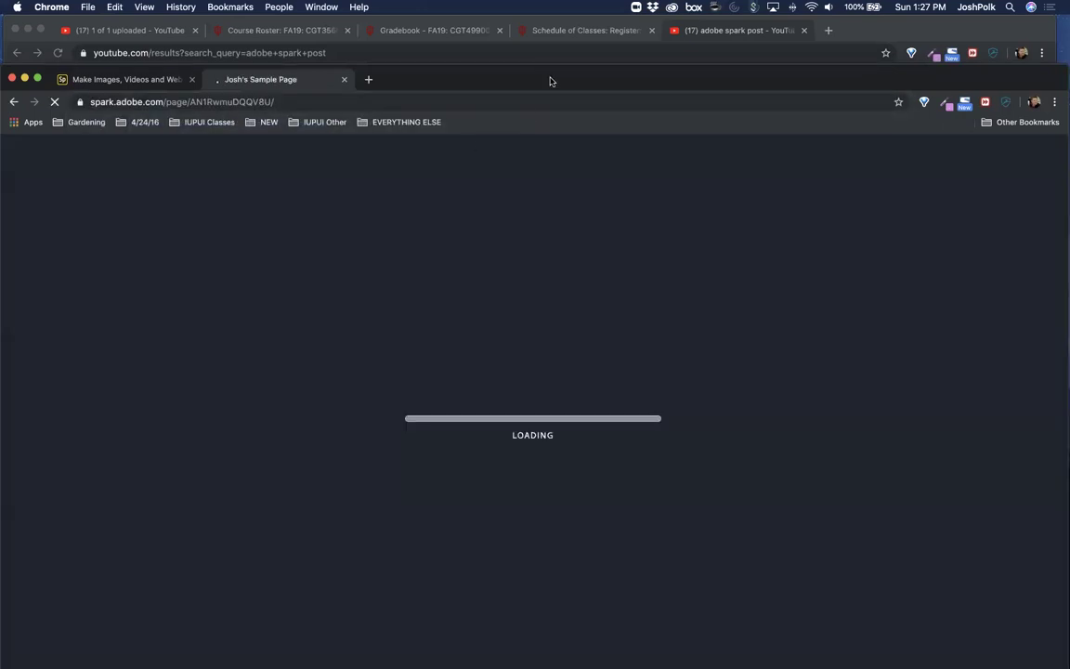
left_click_drag(550, 81, 550, 33)
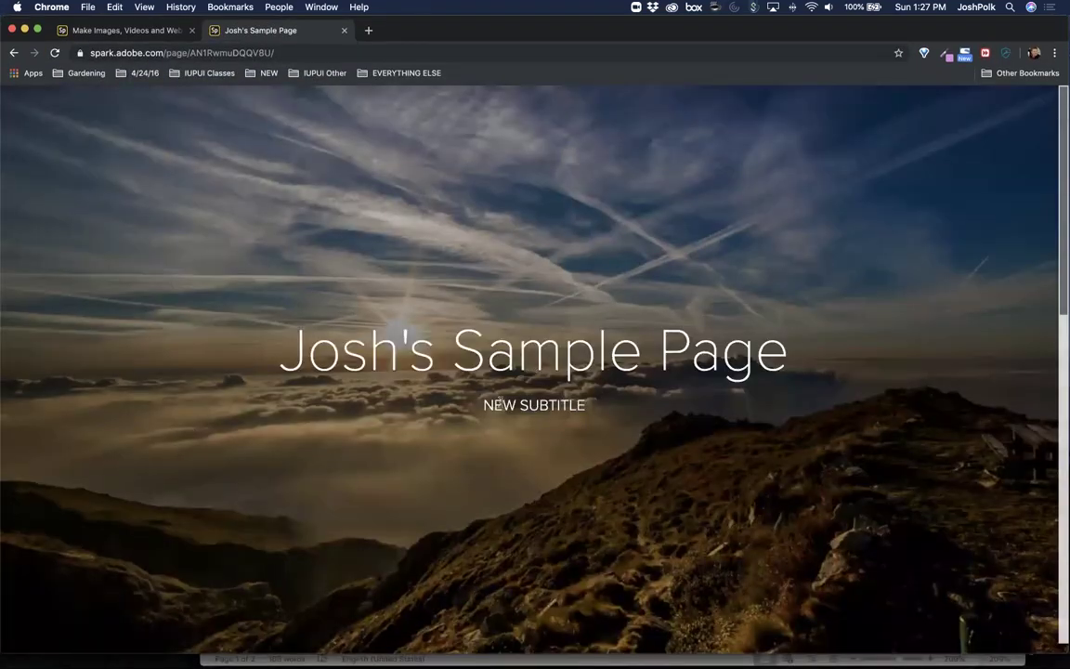
left_click(140, 31)
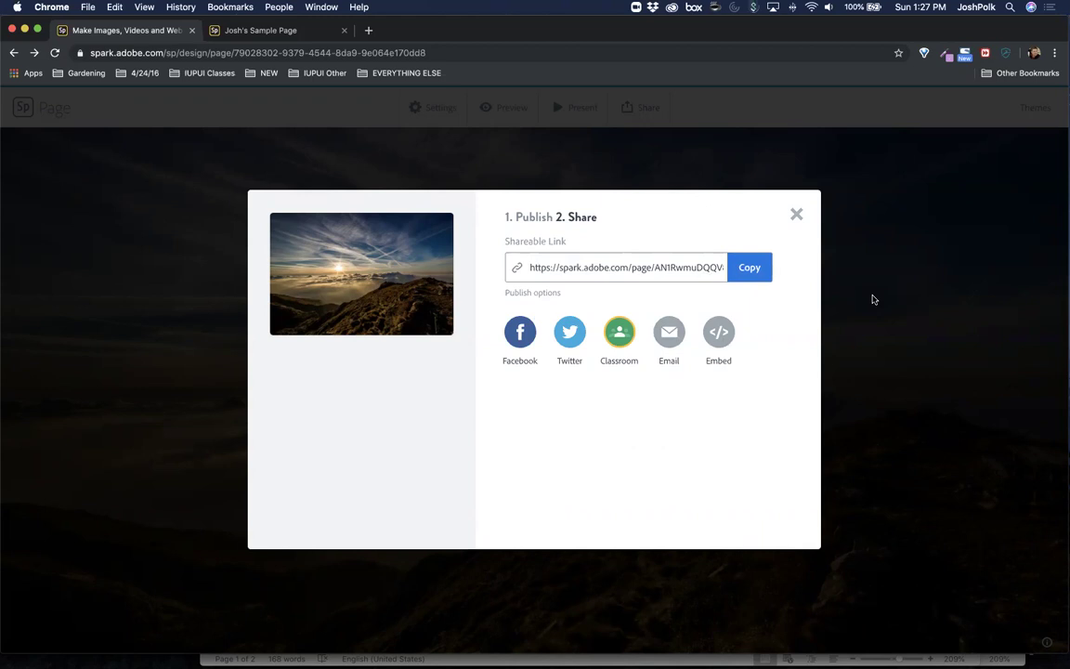
- Close the share window and browse the Projects dashboard with the sample page project first
left_click(796, 215)
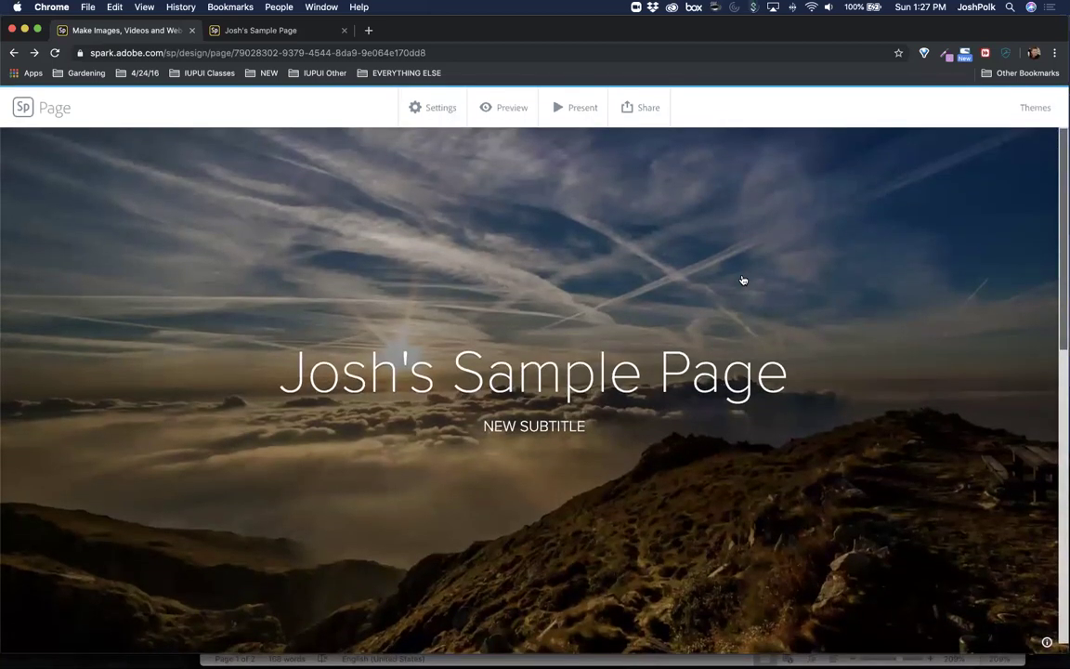
left_click(25, 110)
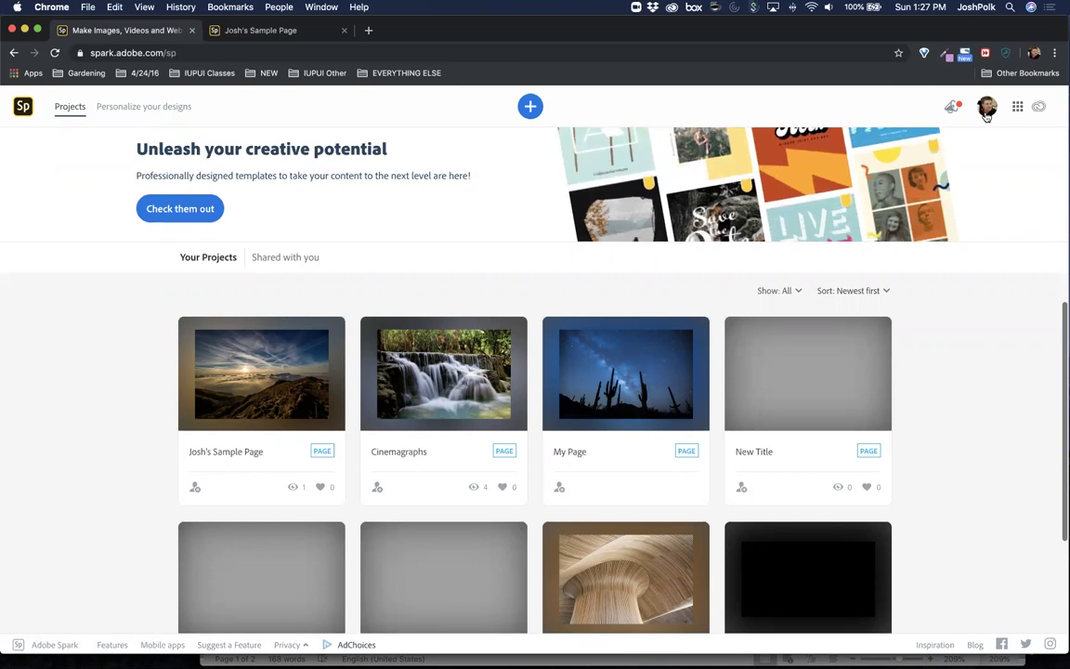
scroll(664, 435, "down", 3)
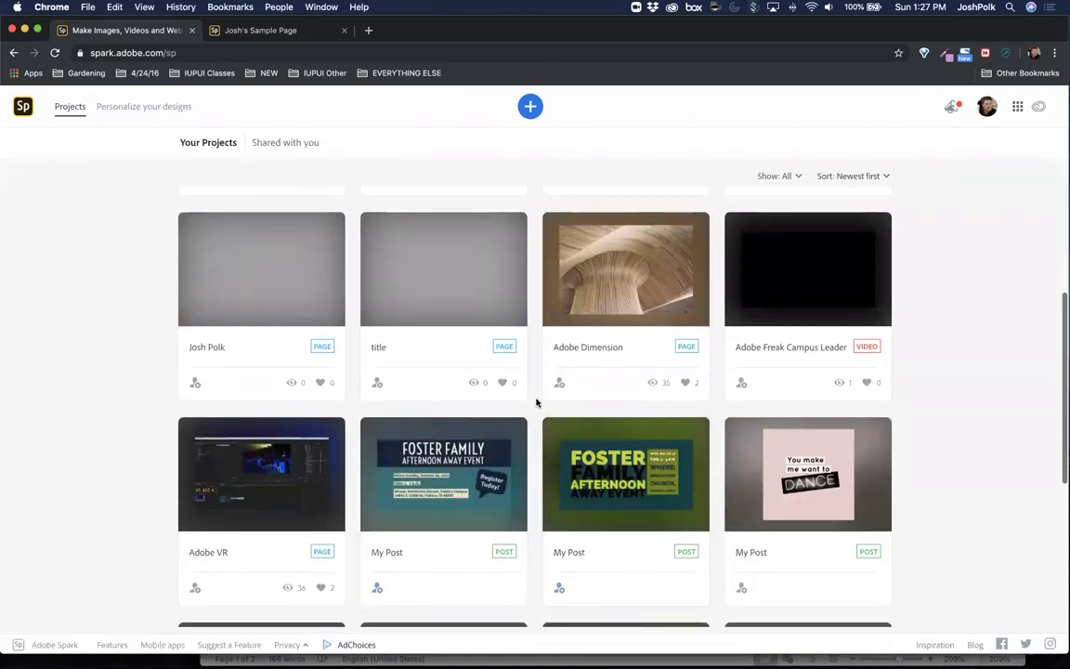
scroll(704, 447, "down", 2)
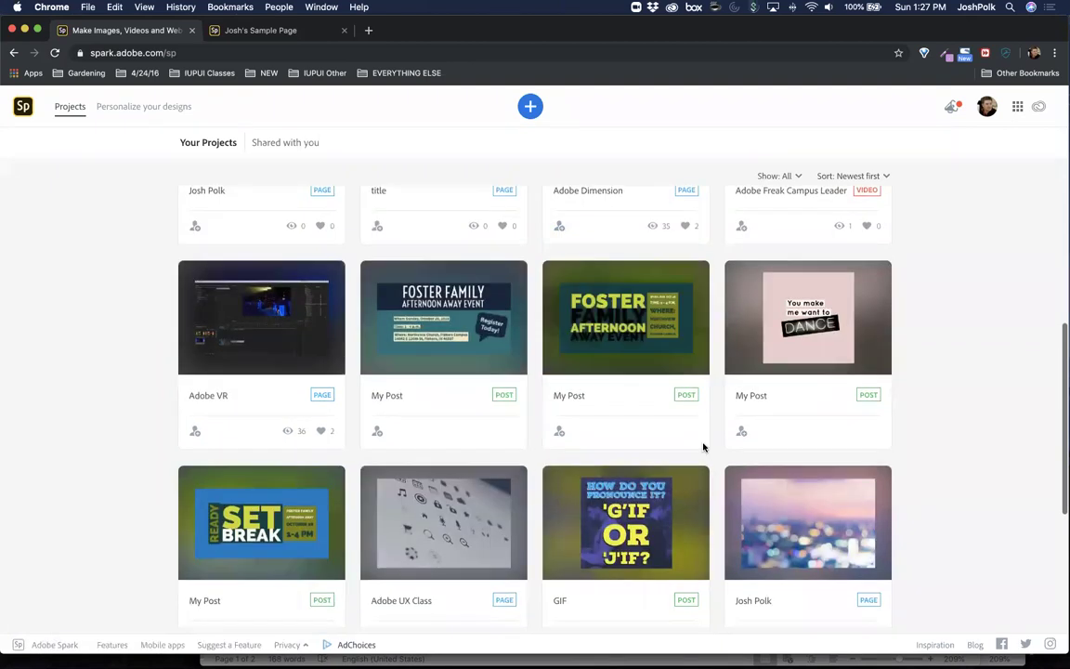
scroll(704, 446, "up", 5)
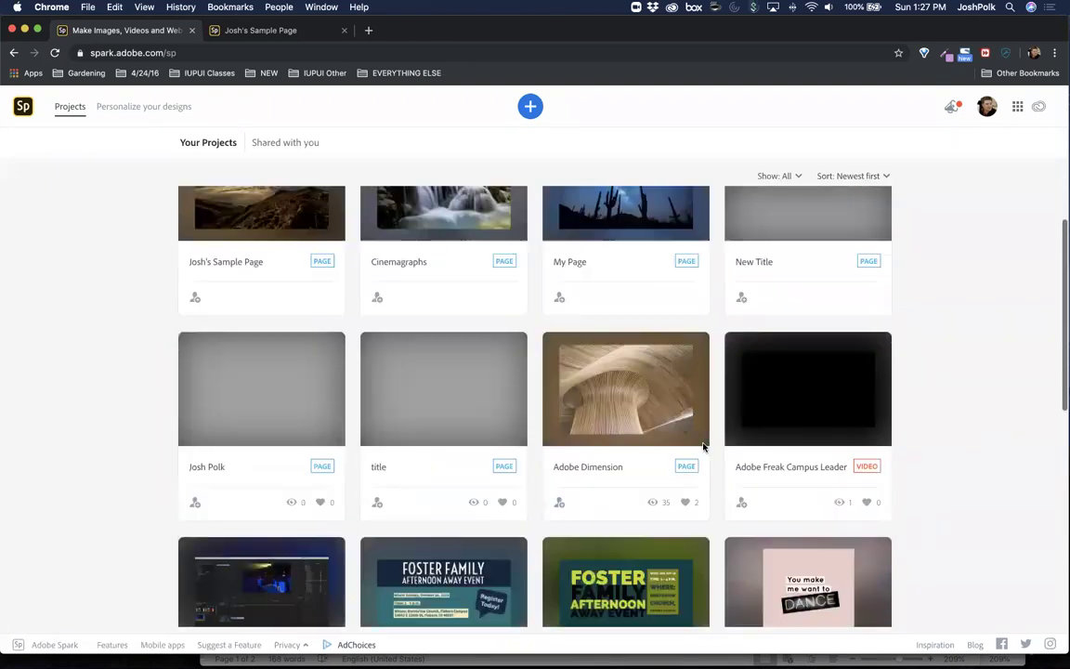